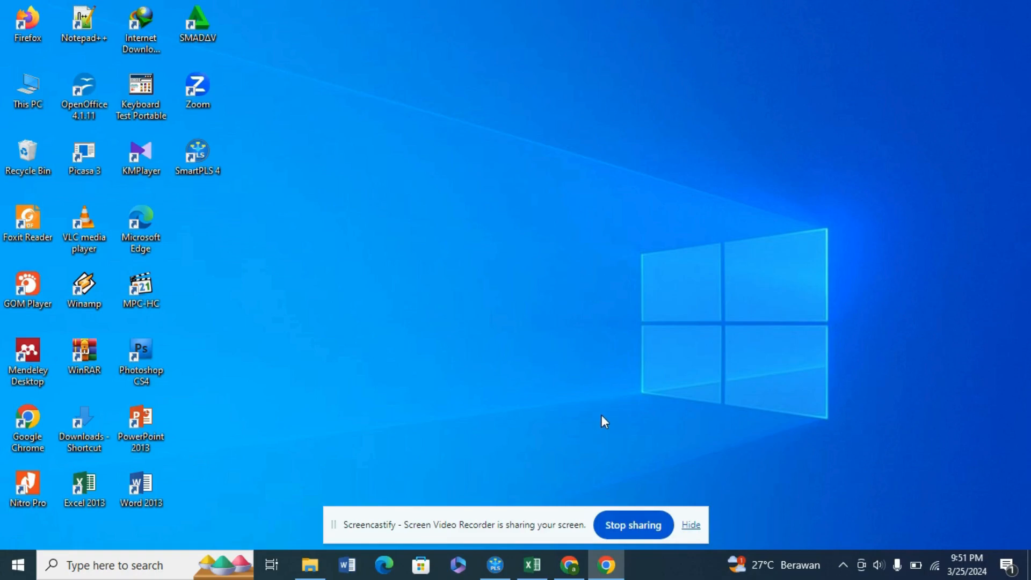
Switch to the DATA sheet in Excel and review the X1, X2 and Y indicator columns down to row 45.
click(538, 569)
scroll(709, 415, up, 5)
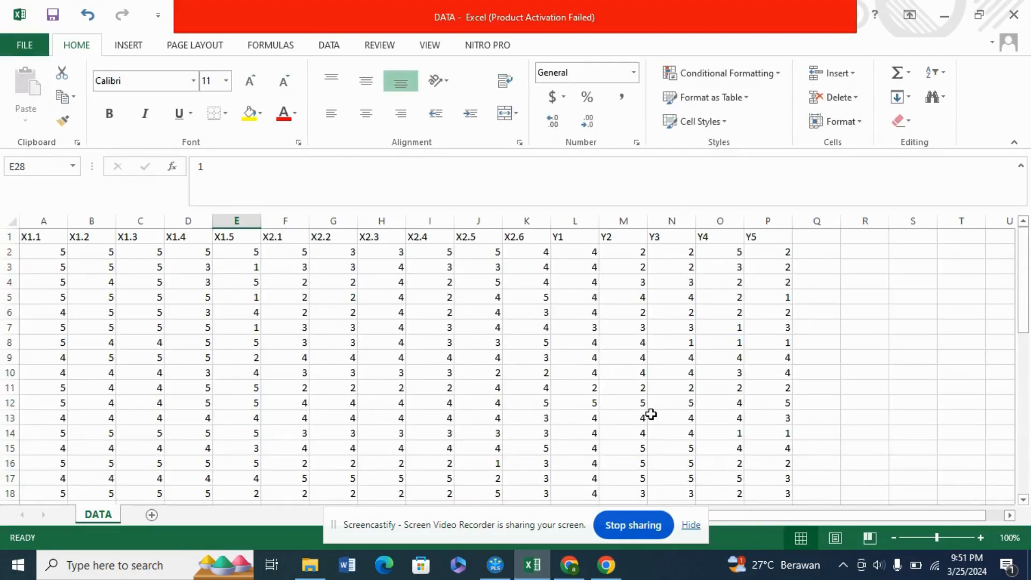
click(58, 249)
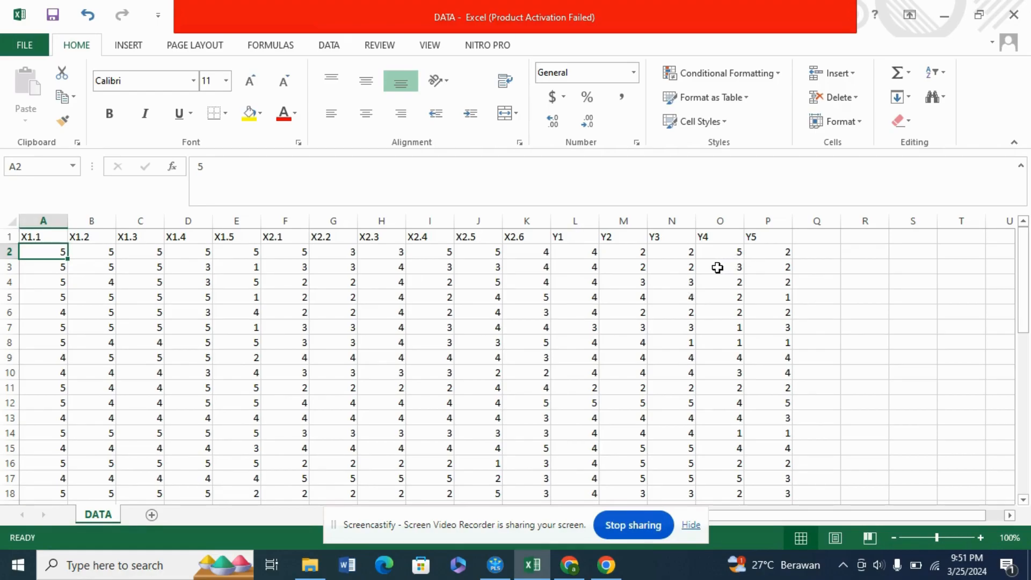
scroll(323, 471, down, 10)
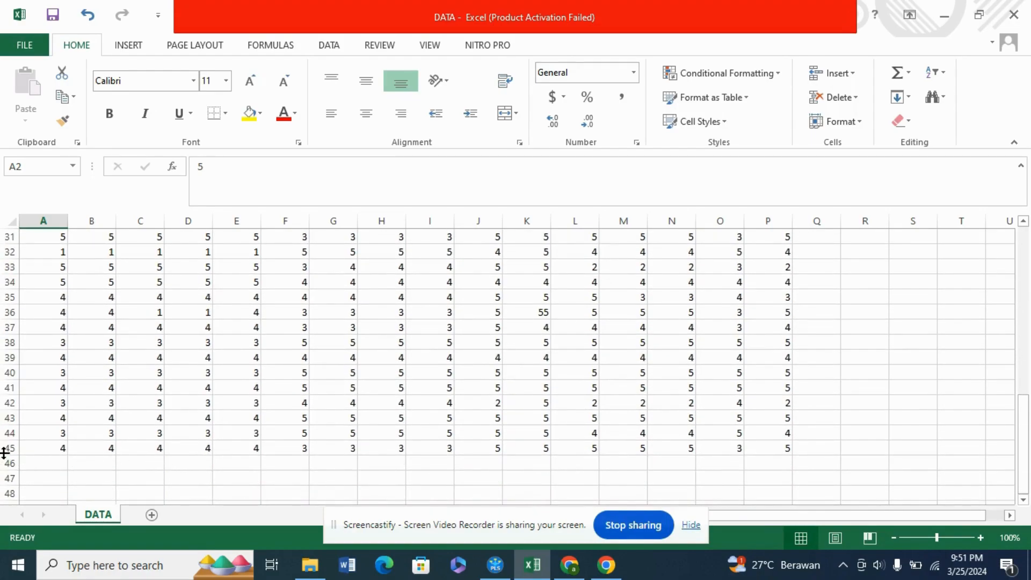
click(27, 449)
scroll(51, 450, up, 6)
scroll(56, 449, up, 4)
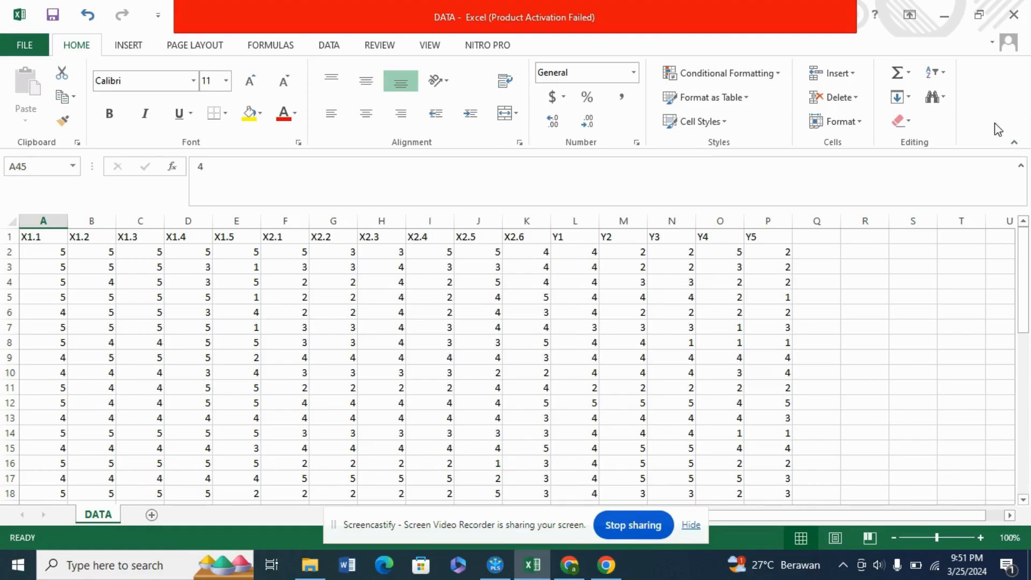
click(47, 251)
drag(48, 237, 623, 290)
click(575, 312)
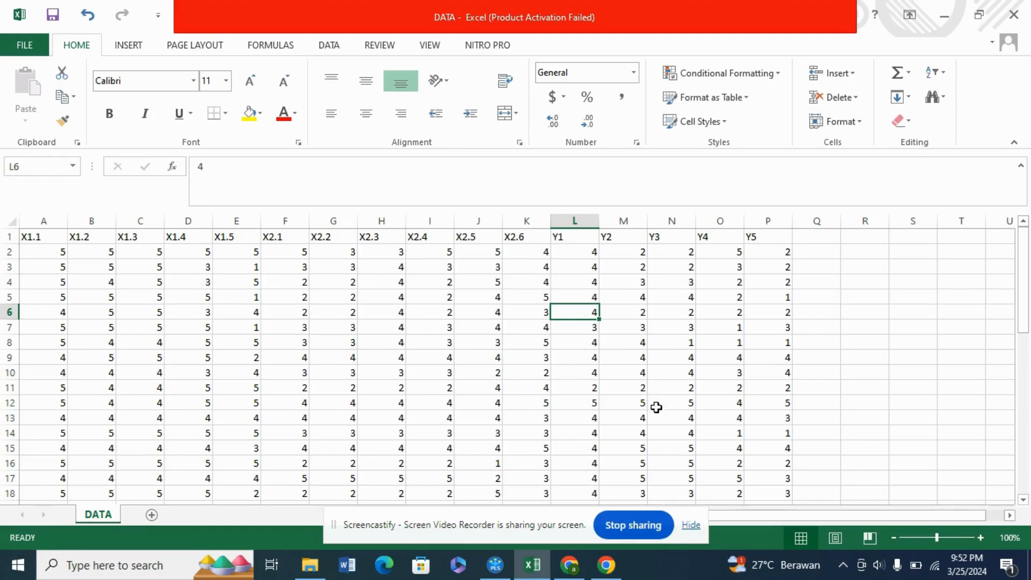
click(944, 21)
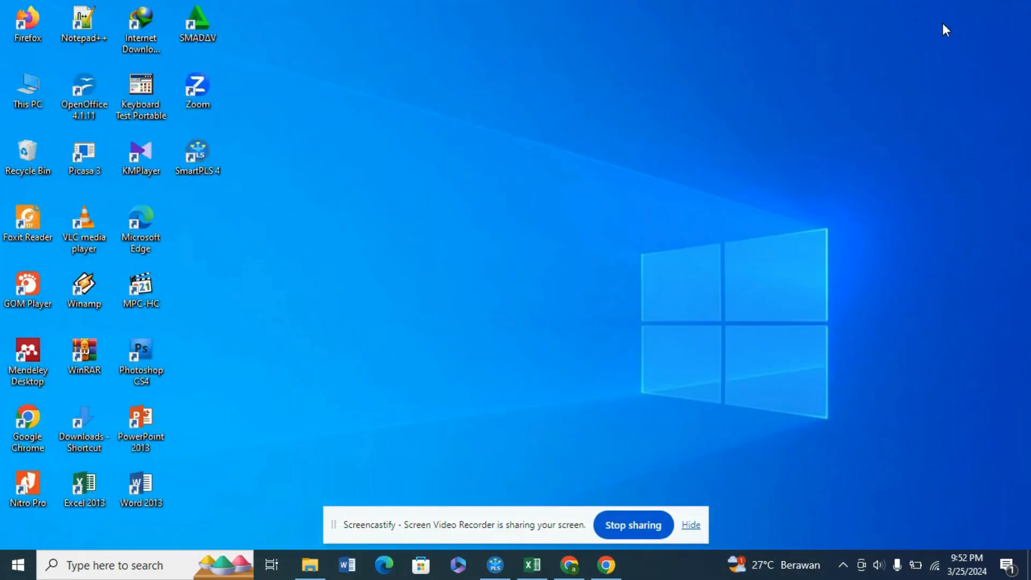
Switch to SmartPLS 4, create a project named aaaaaa and start importing a data file into it.
double_click(221, 169)
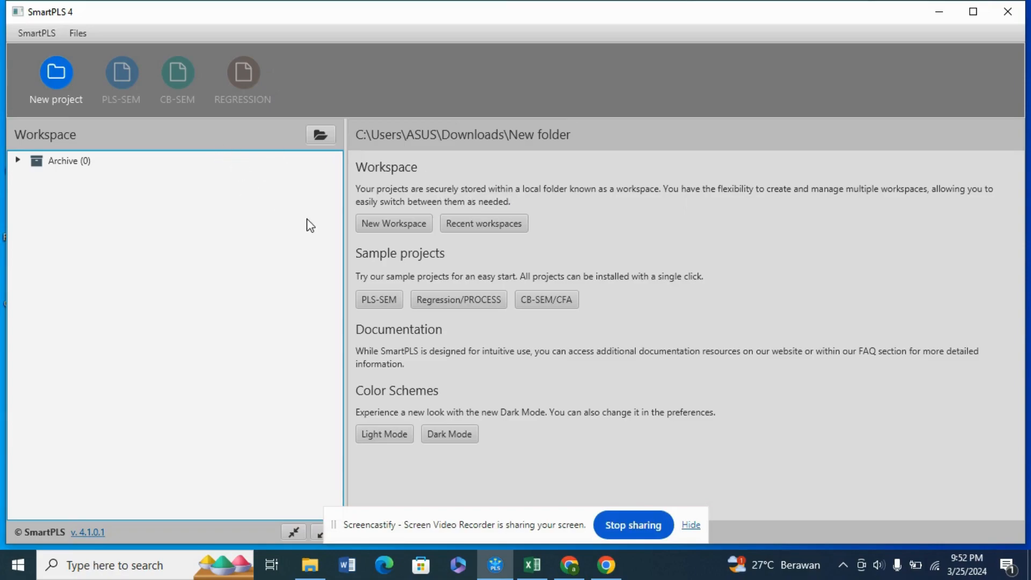
click(56, 78)
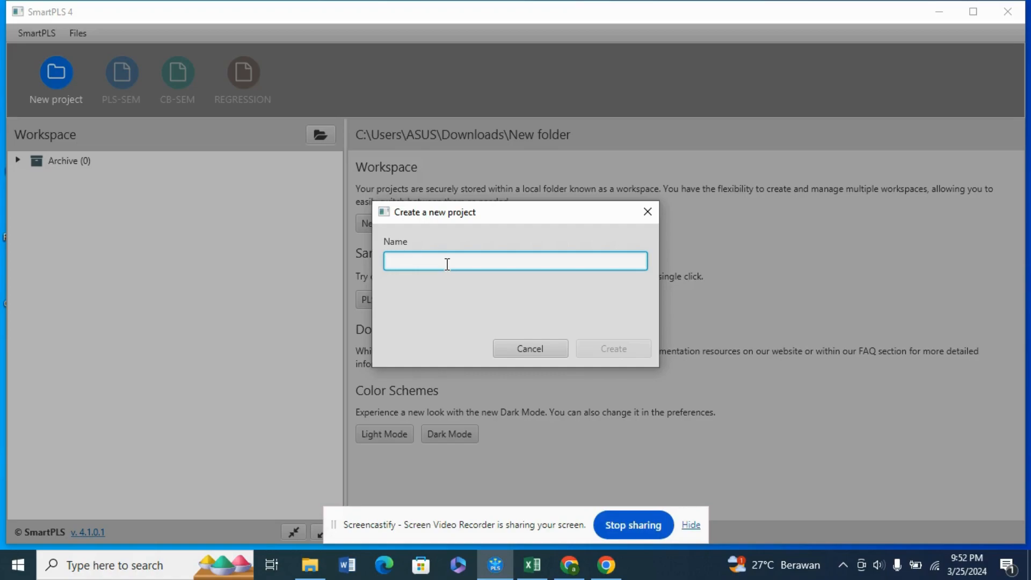
text(aaaaaa)
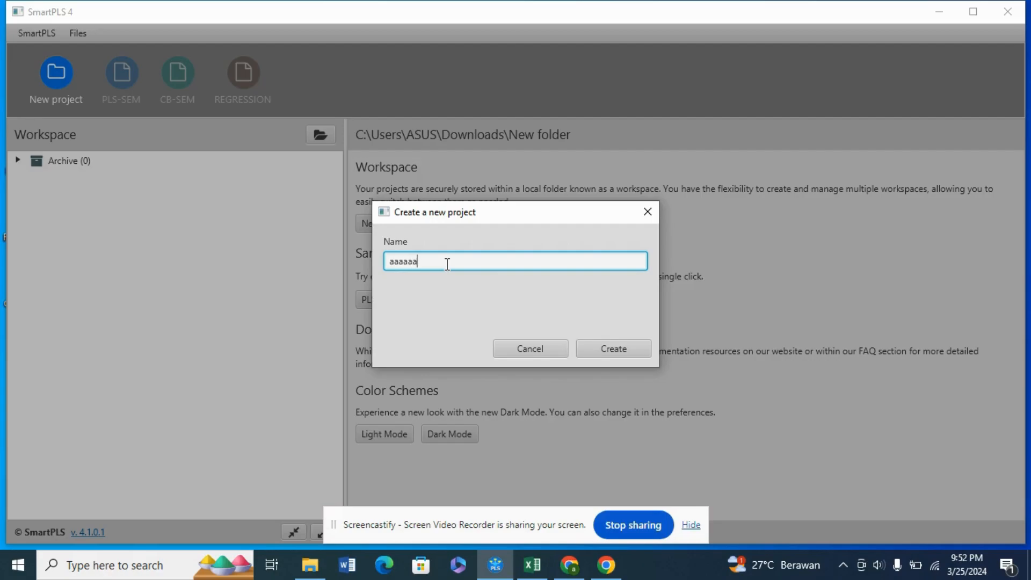
click(619, 357)
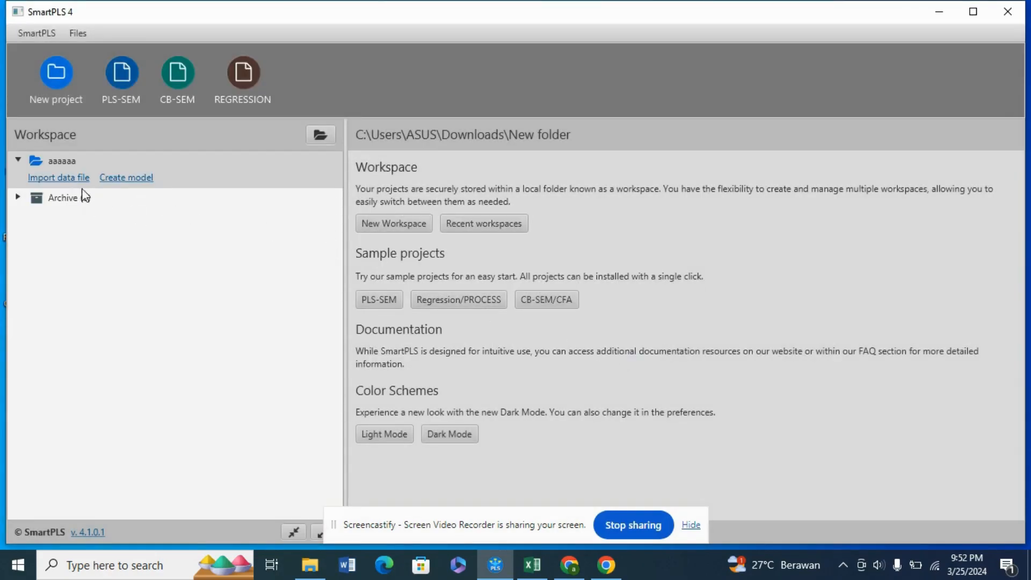
click(59, 178)
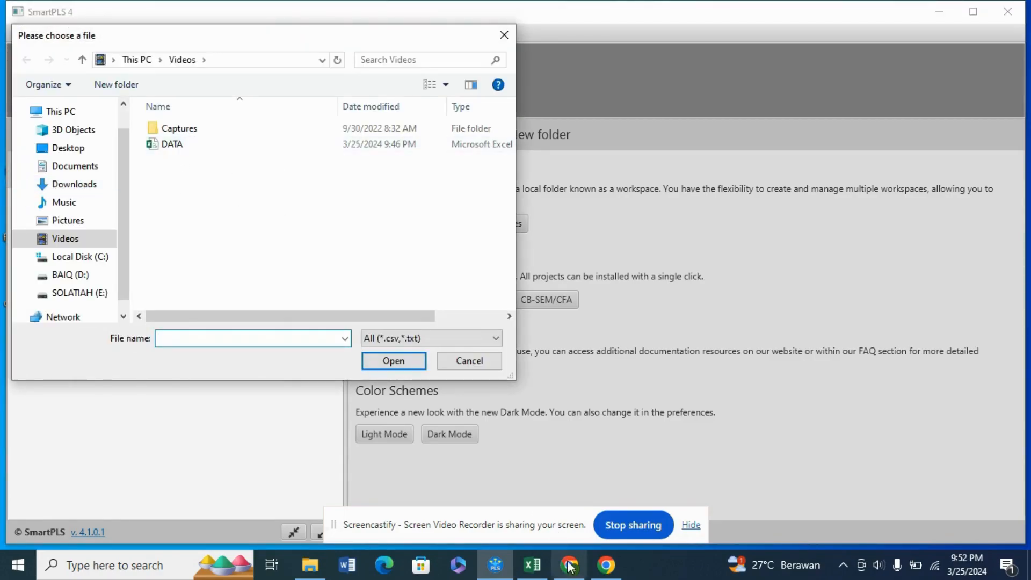
click(544, 571)
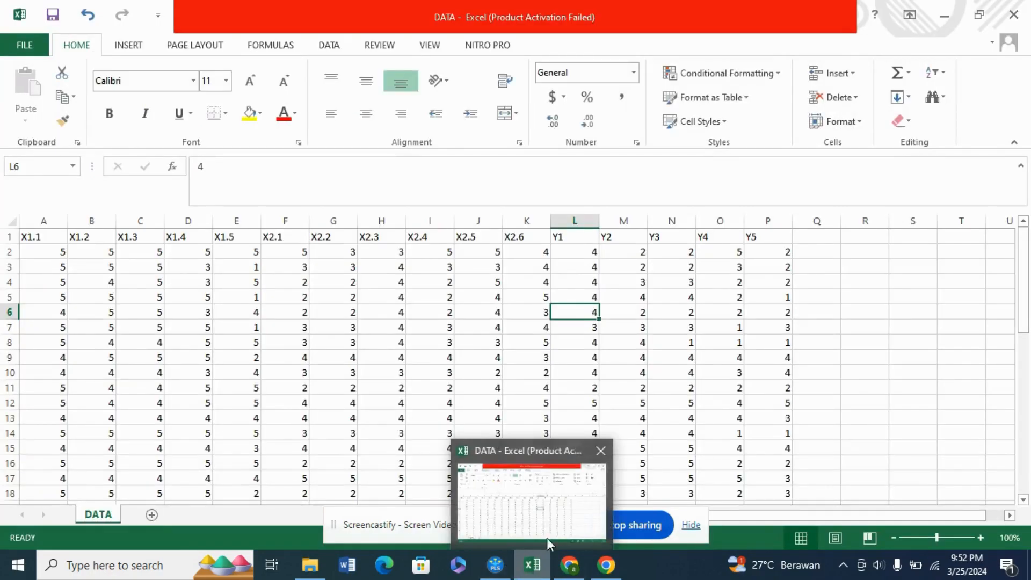
click(577, 567)
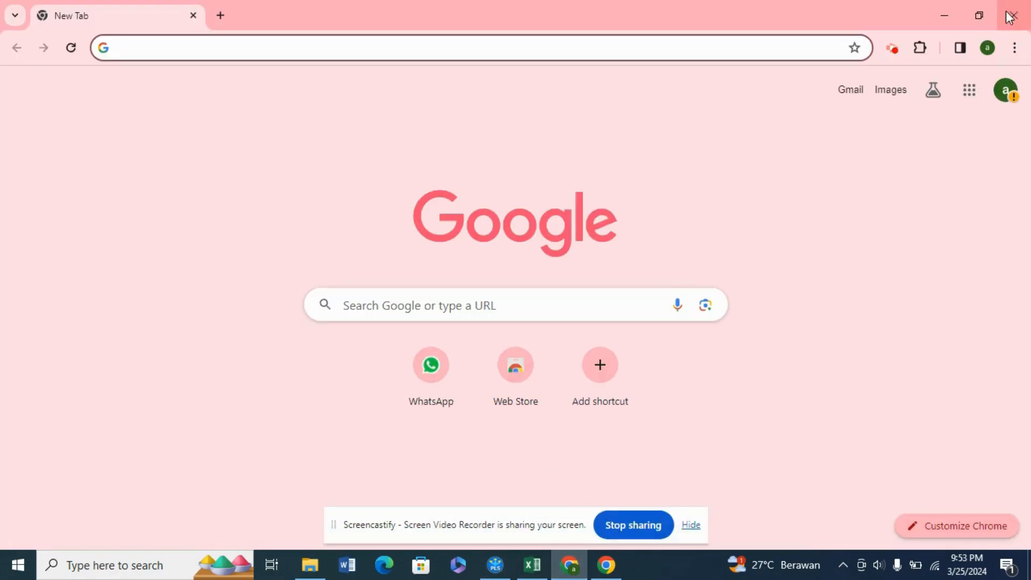
click(945, 16)
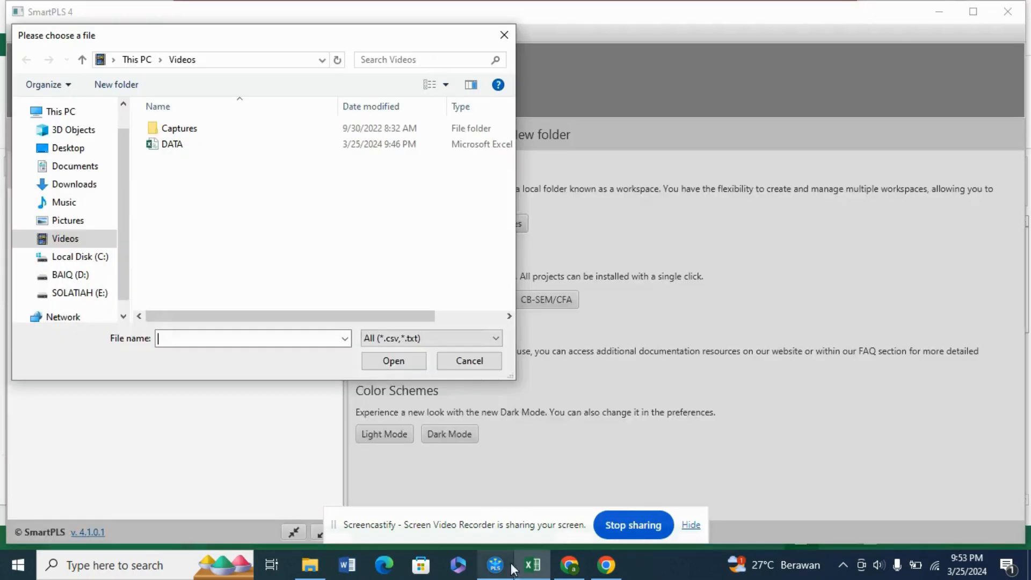
click(495, 565)
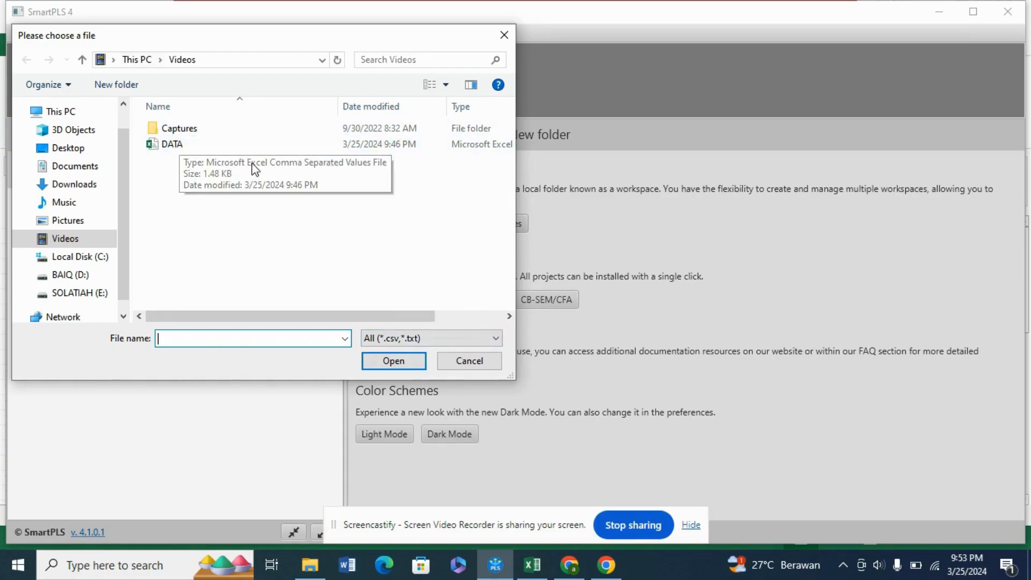
Import the DATA file from the Videos folder into the project, with the scale of all indicators bulk-changed to Metric.
click(175, 147)
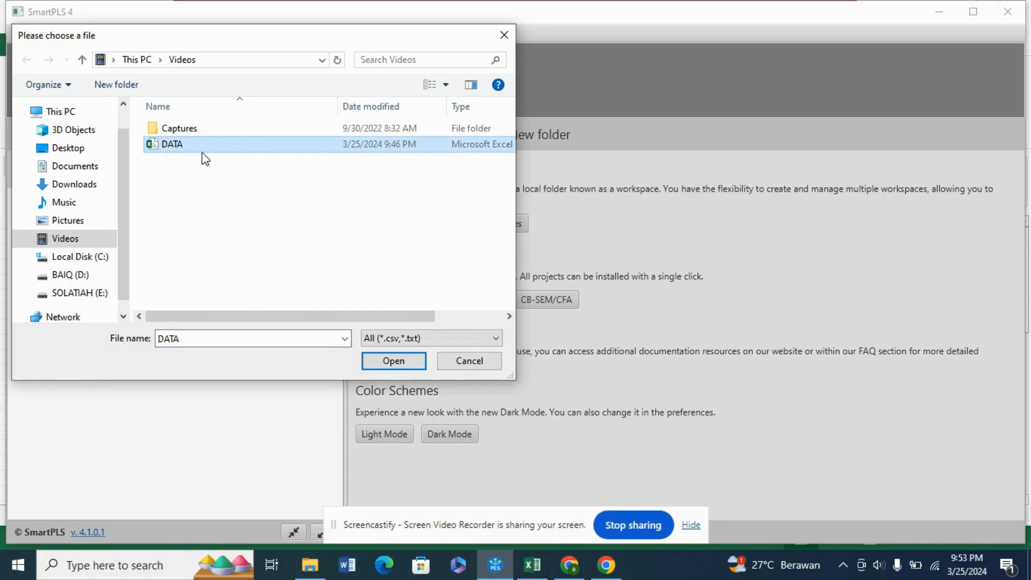
click(391, 361)
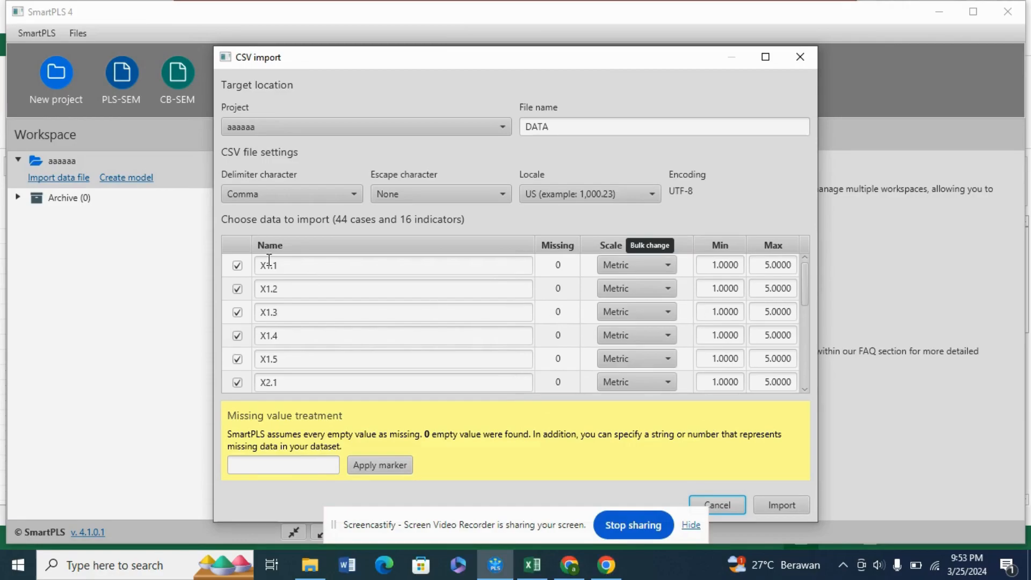
click(636, 250)
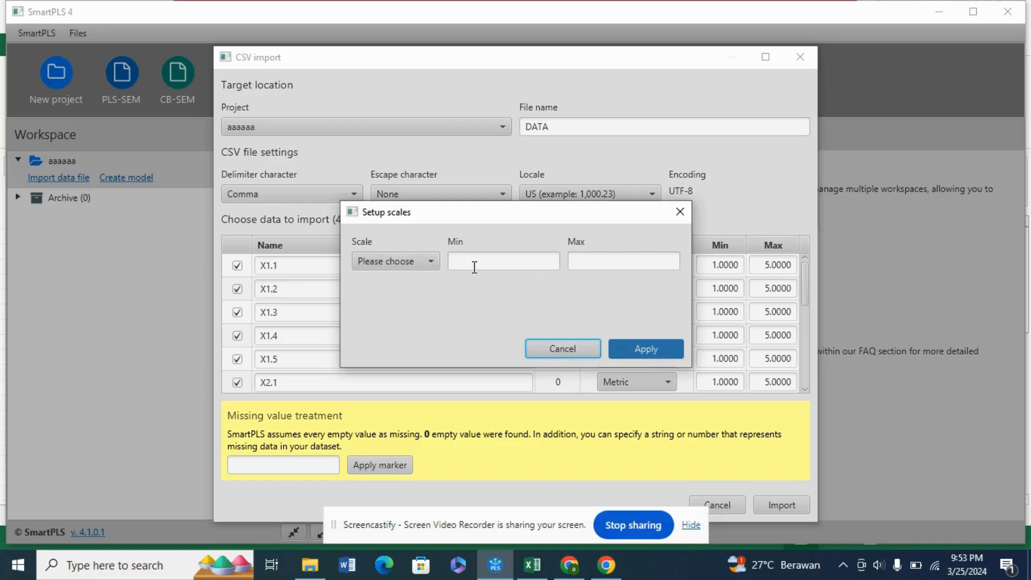
click(431, 262)
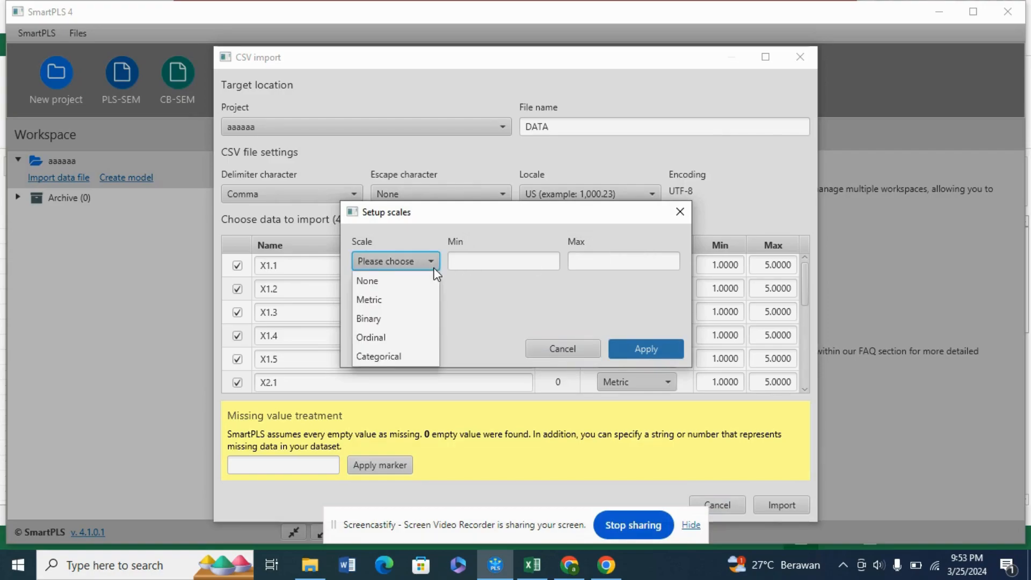
click(392, 302)
click(656, 350)
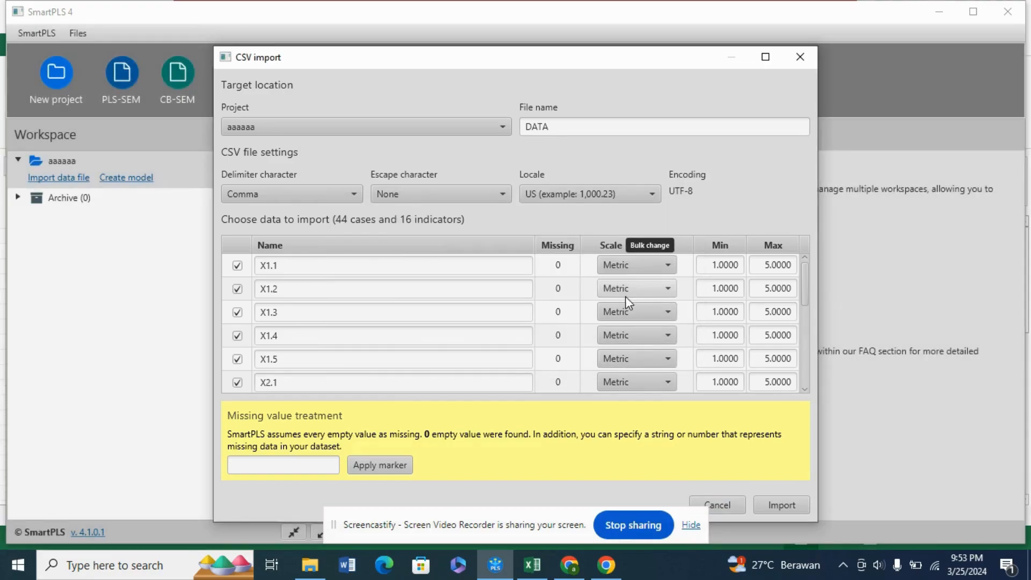
scroll(697, 377, down, 3)
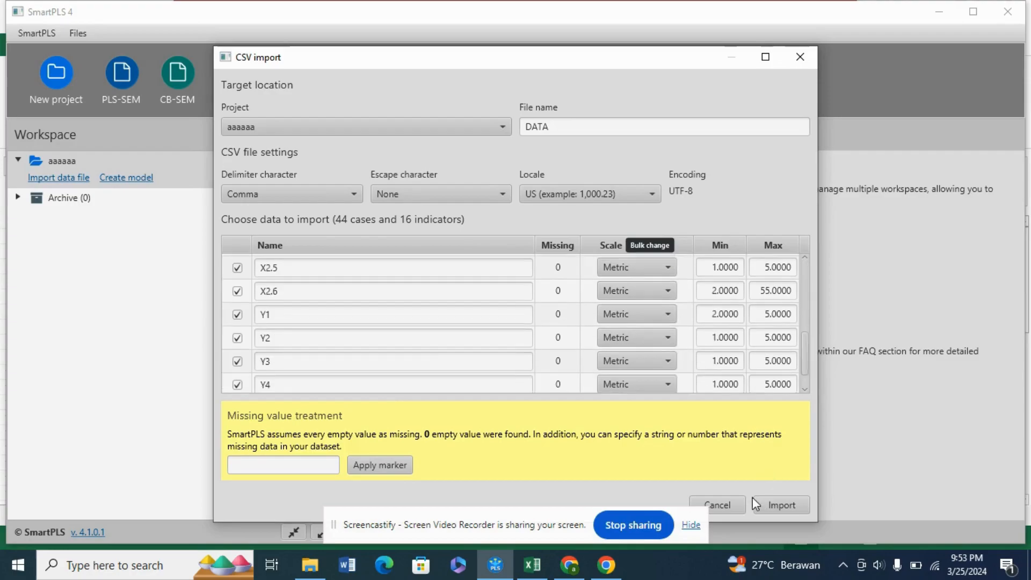
click(786, 508)
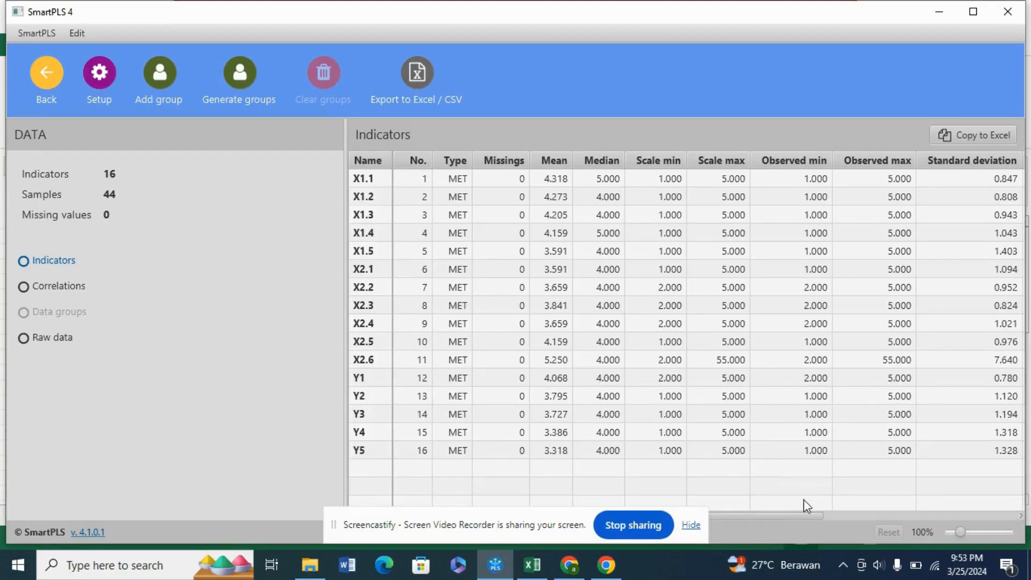
Return from the indicator statistics to the workspace and create a PLS-SEM model named uji in project aaaaaa.
drag(790, 513, 1022, 522)
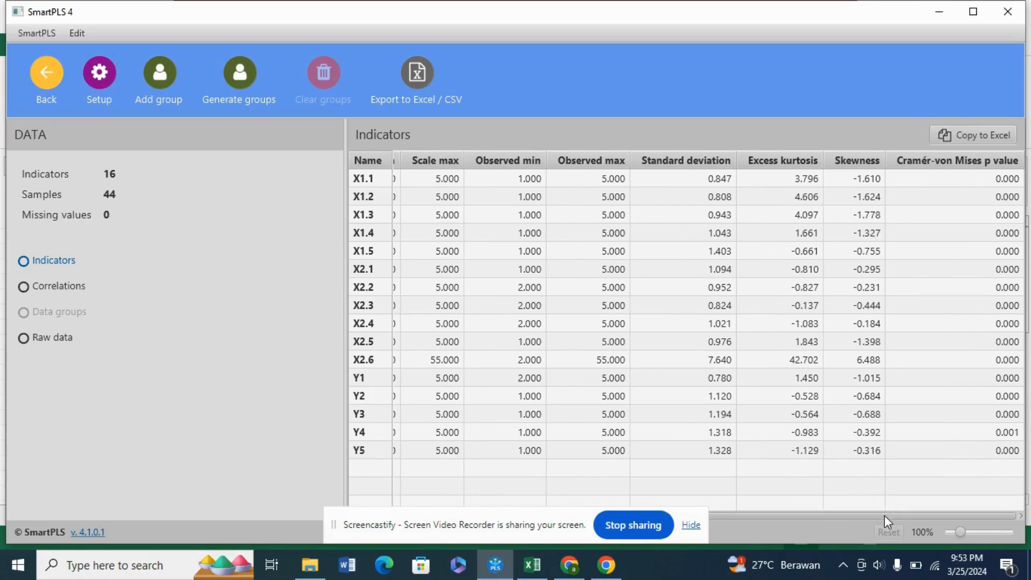
drag(884, 515, 627, 517)
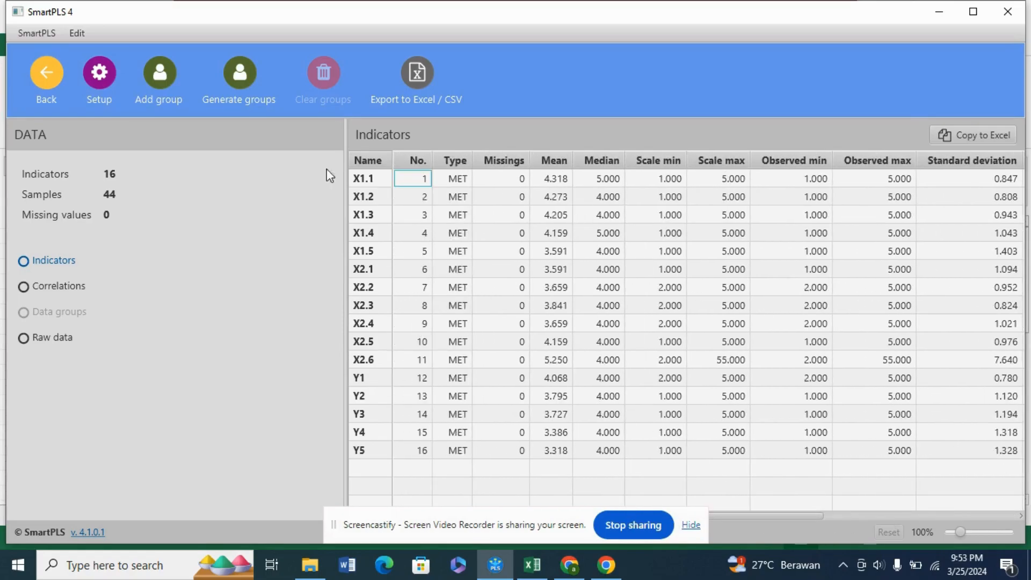
click(47, 76)
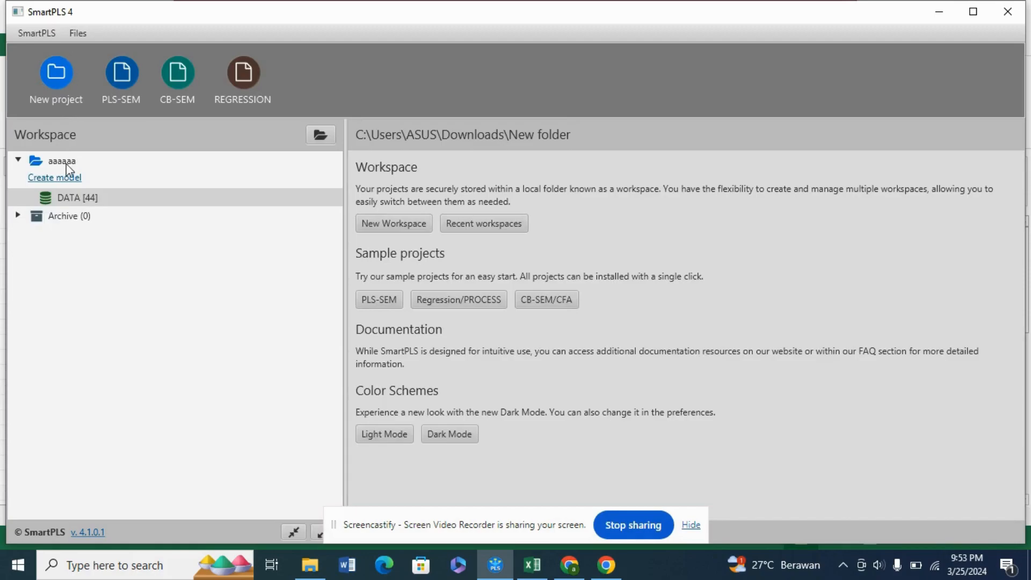
click(54, 179)
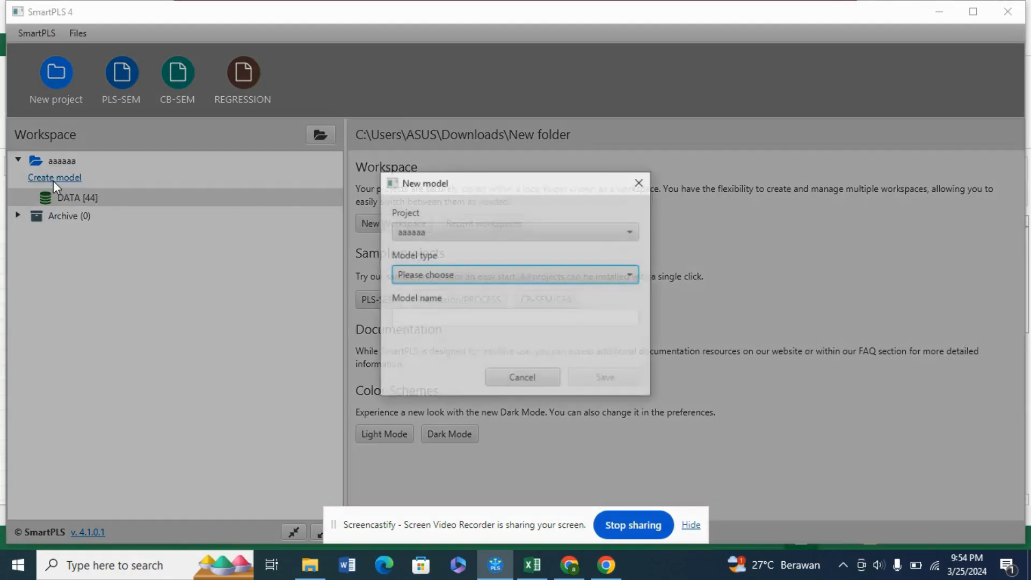
click(494, 273)
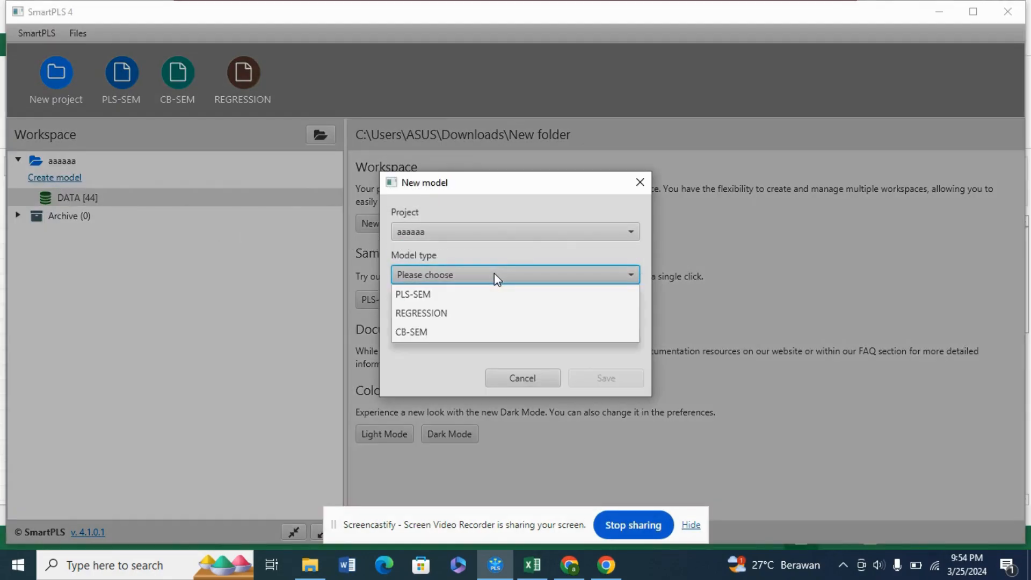
click(446, 294)
click(437, 317)
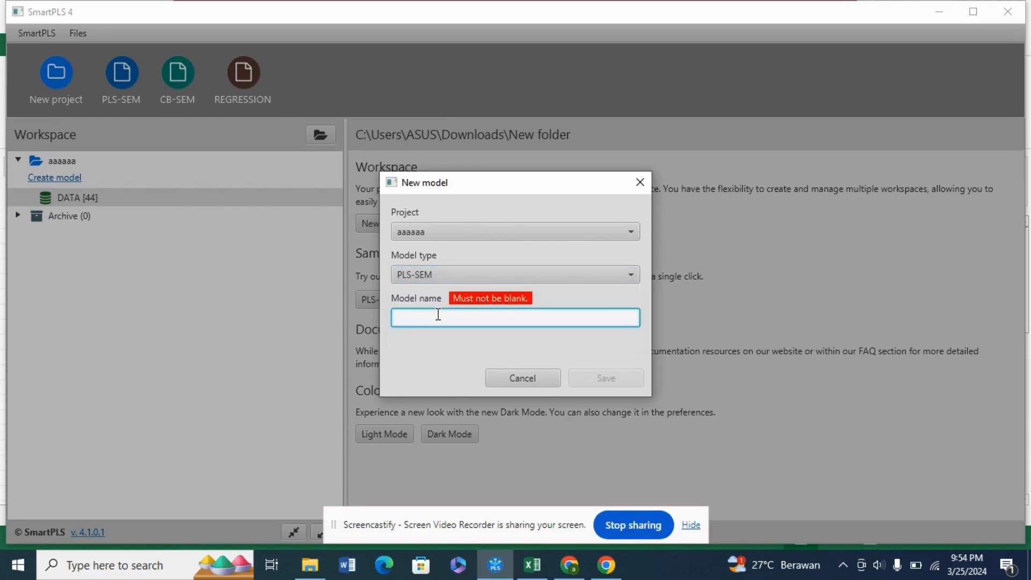
text(uji)
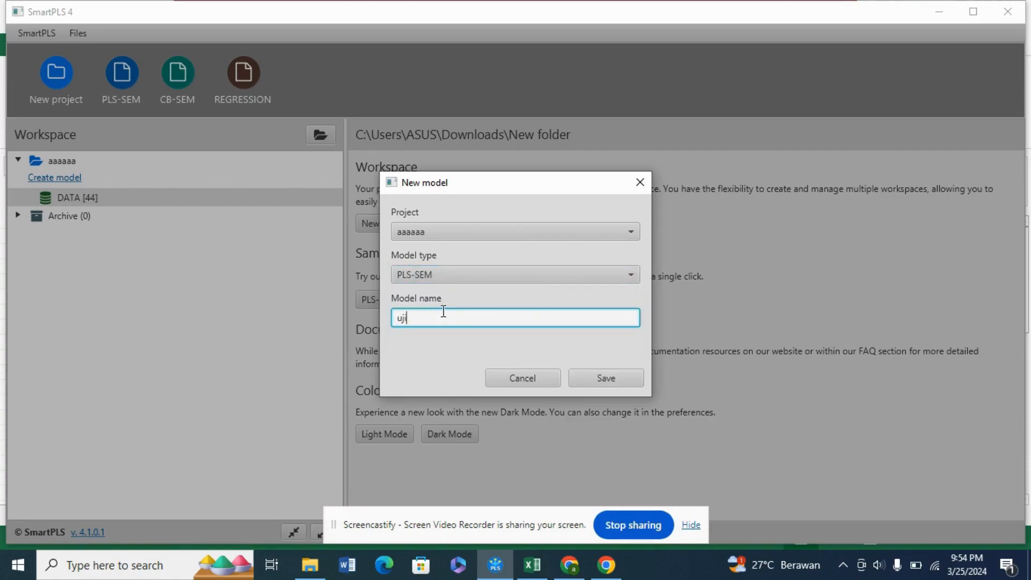
click(597, 379)
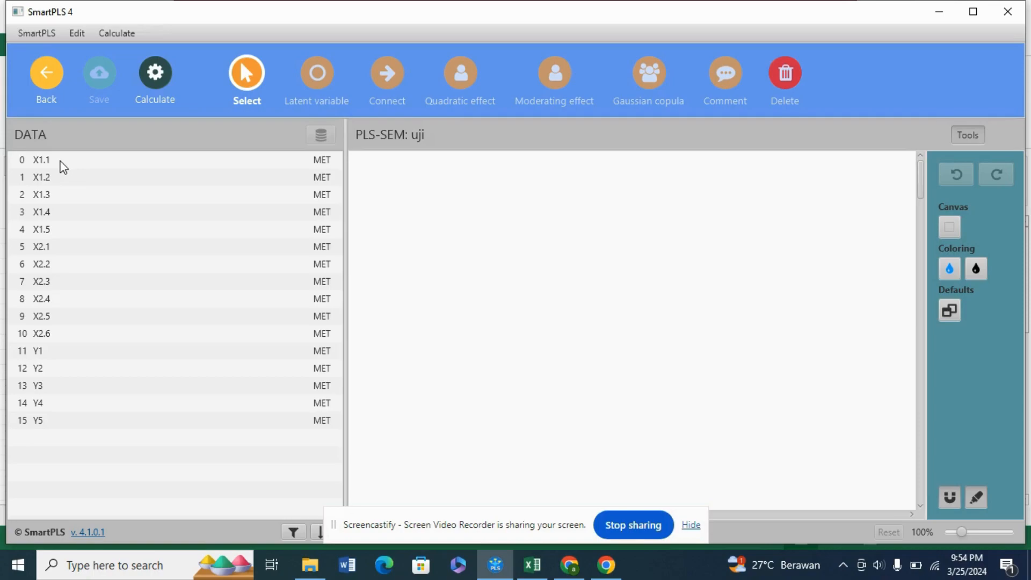
Add a latent variable built from indicators X1.1 to X1.5 to the canvas and align its indicators to the left.
click(61, 162)
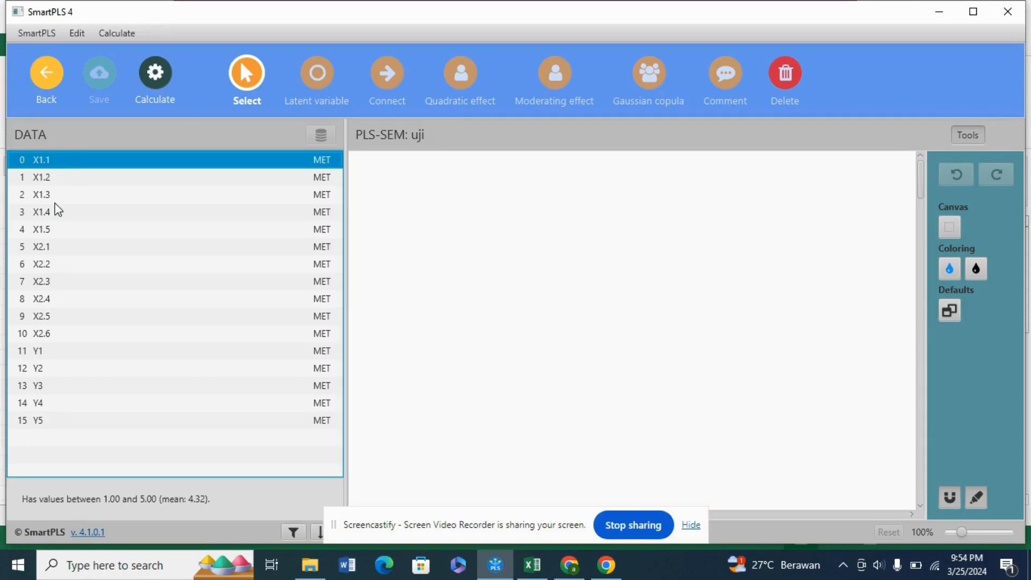
shift+click(65, 229)
drag(65, 229, 492, 237)
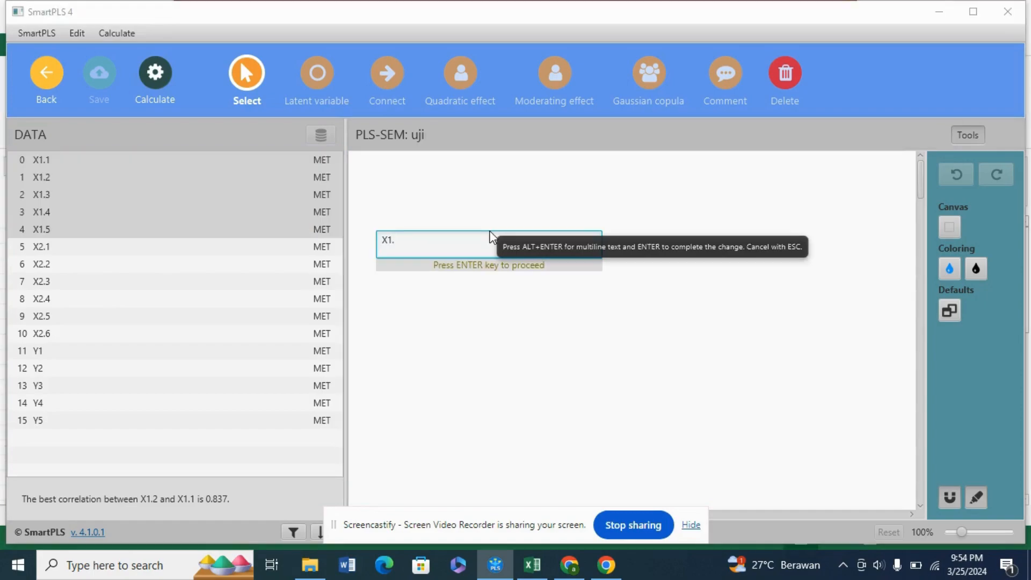
key(Escape)
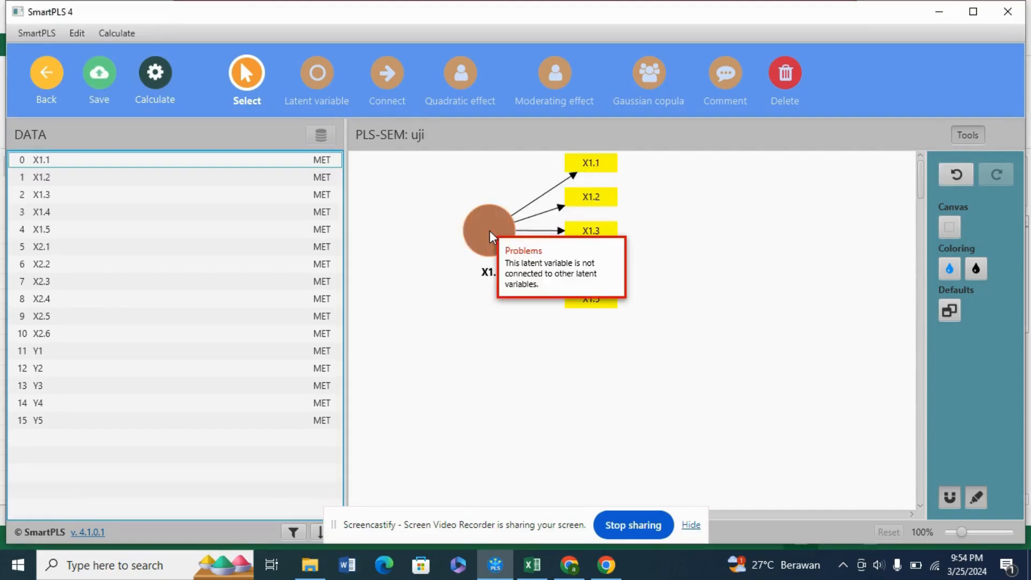
click(483, 232)
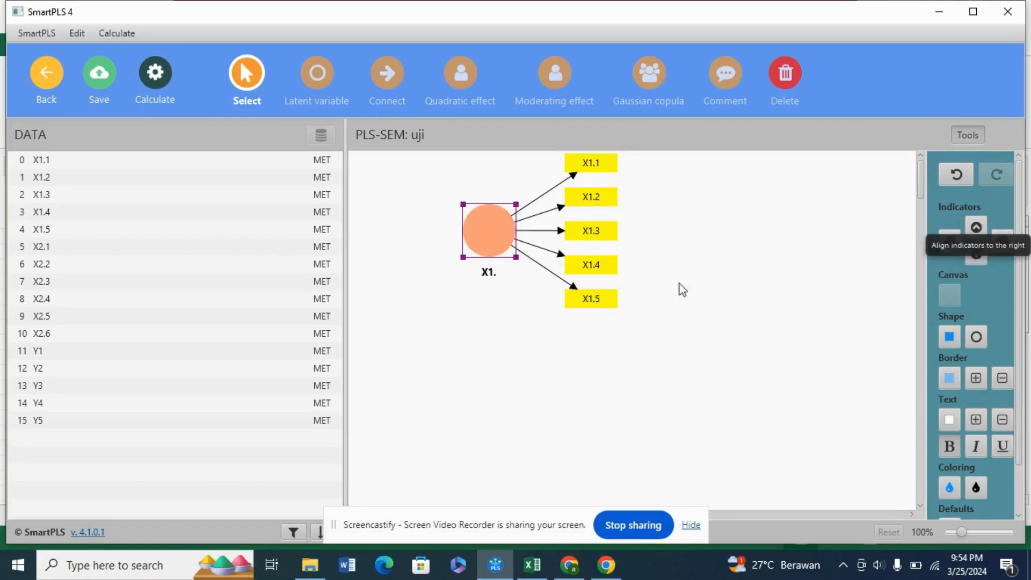
click(948, 242)
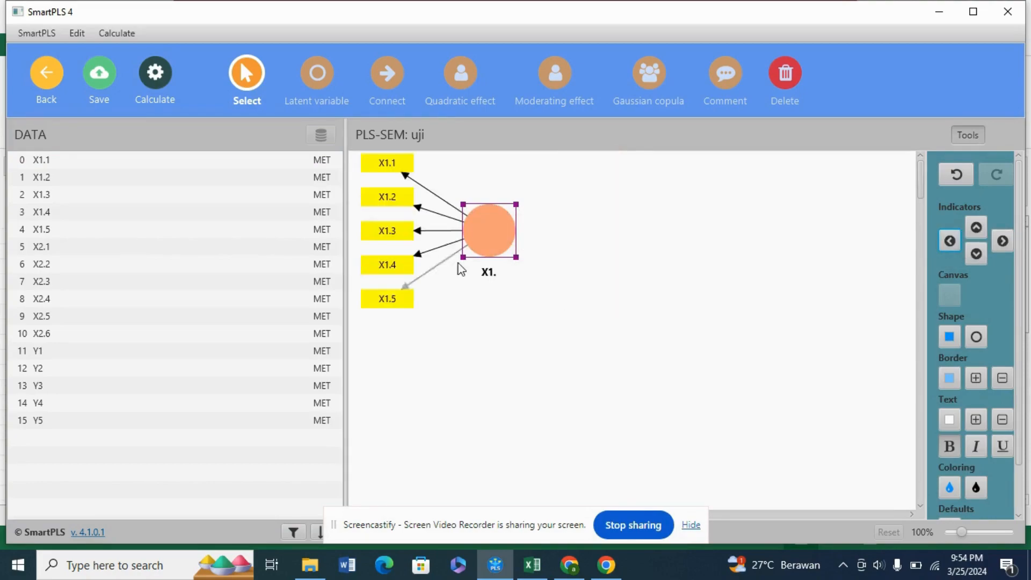
Shift the X1. variable slightly down and add a latent variable X2. built from indicators X2.1 to X2.6 below it.
drag(488, 236, 492, 247)
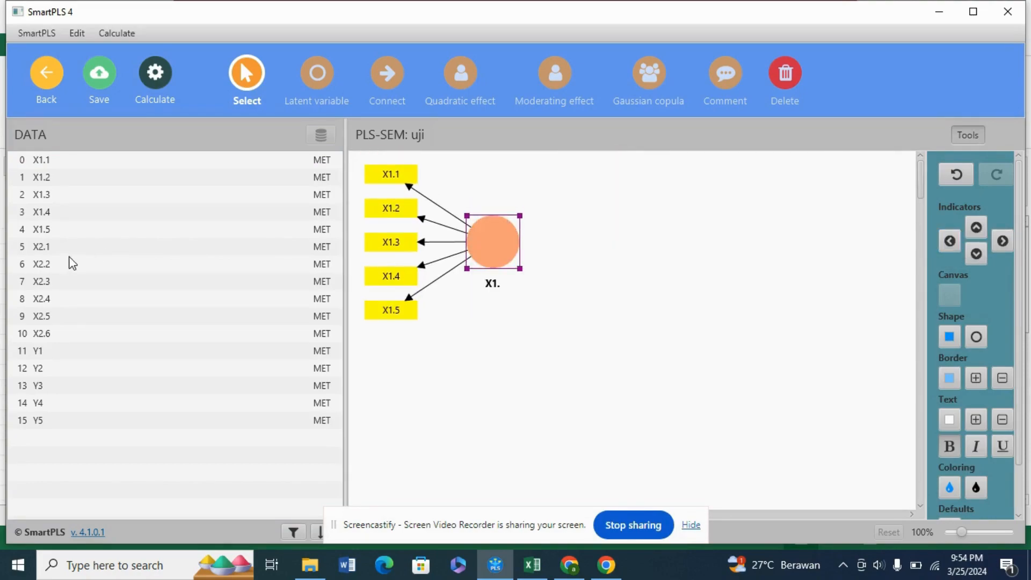
click(56, 249)
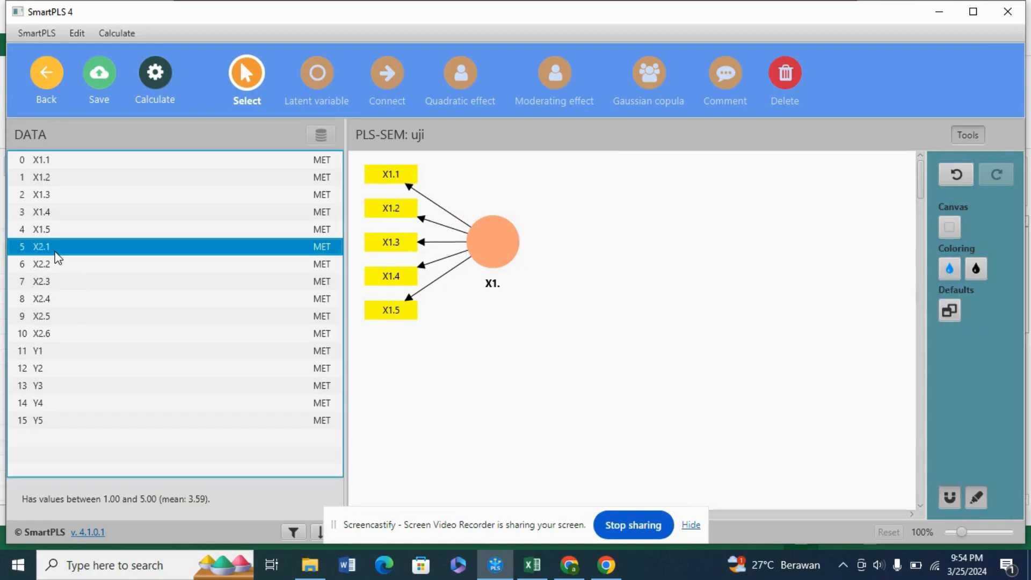
shift+click(58, 333)
drag(99, 293, 512, 421)
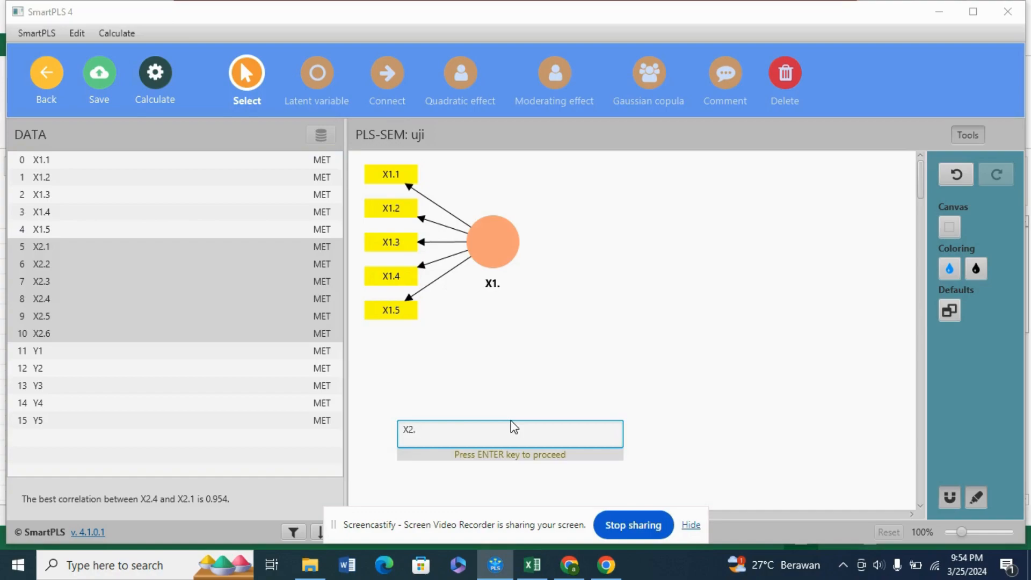
key(Return)
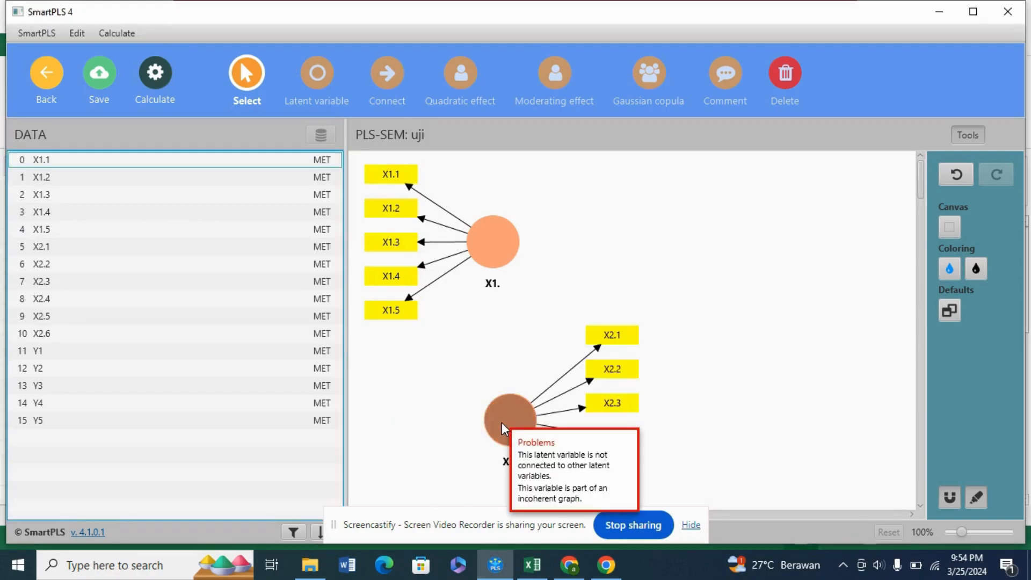
Align the indicators of X2. to the left and move the variable directly beneath X1.
click(502, 428)
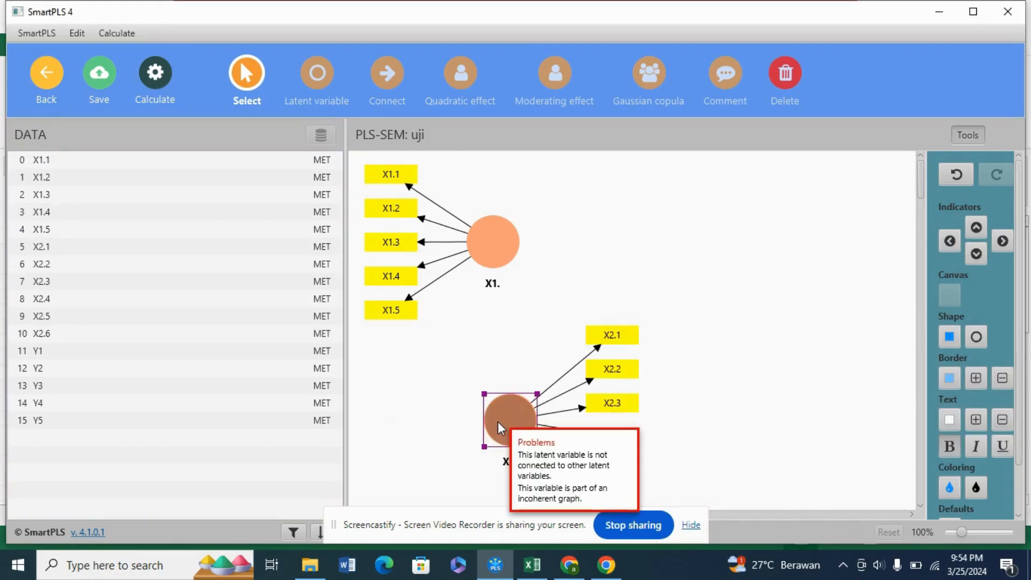
click(947, 244)
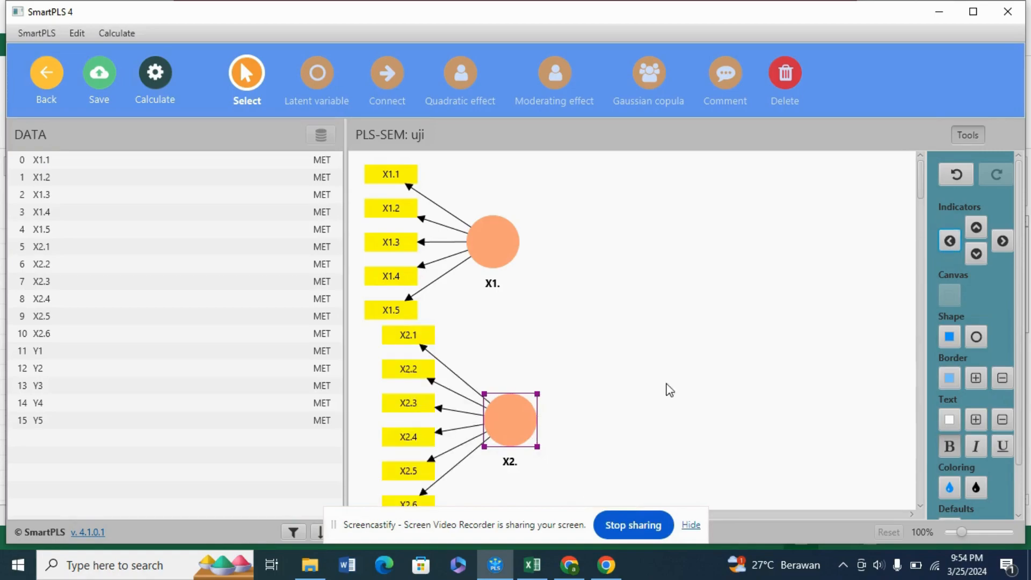
click(498, 421)
drag(509, 428, 488, 418)
click(742, 295)
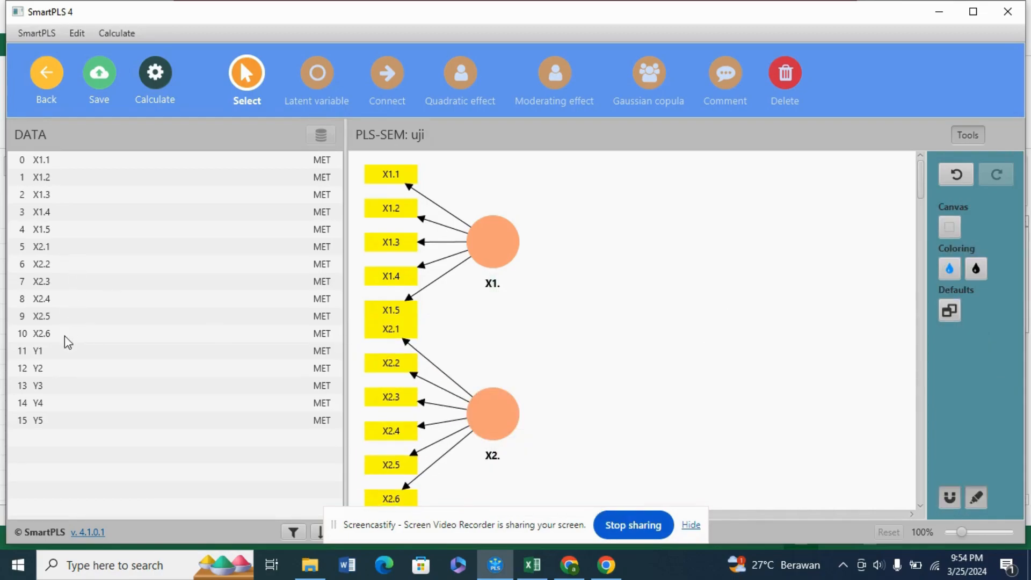
Add a latent variable Y built from indicators Y1 to Y5 to the right of X1. and X2.
click(65, 349)
shift+click(48, 427)
drag(48, 428, 686, 292)
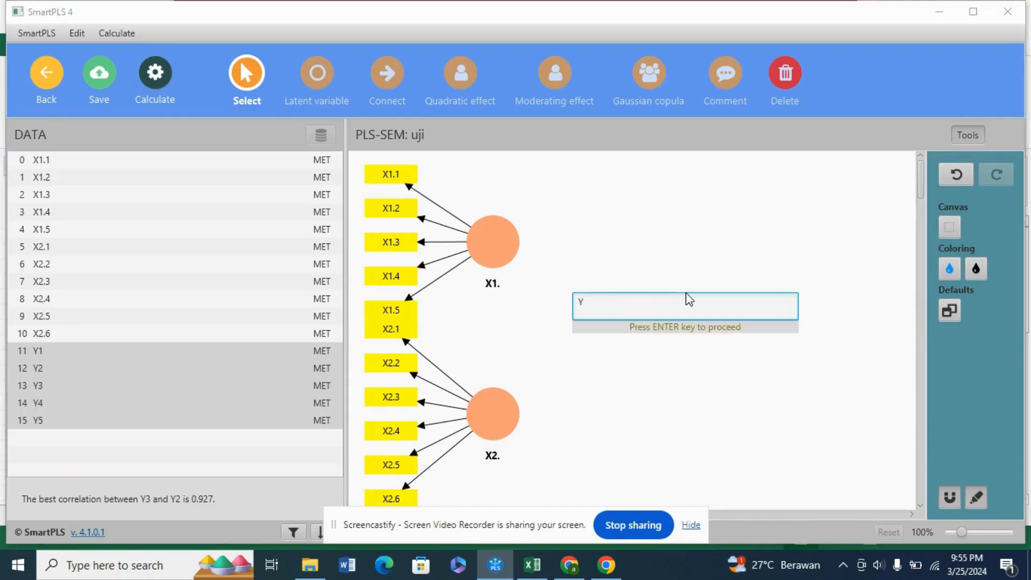
key(Return)
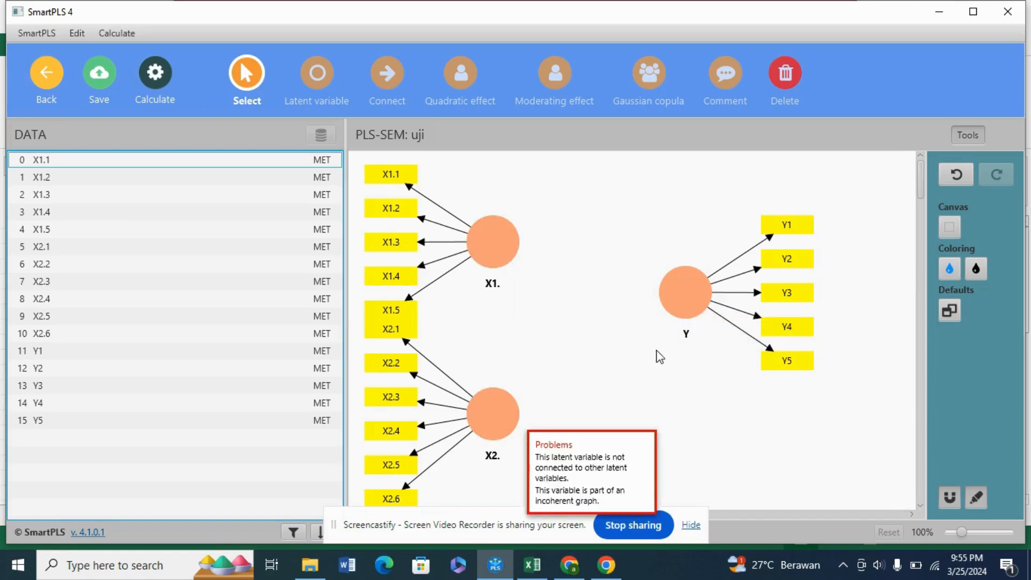
Connect the latent variables X1. and X2. to Y with one path each.
click(391, 89)
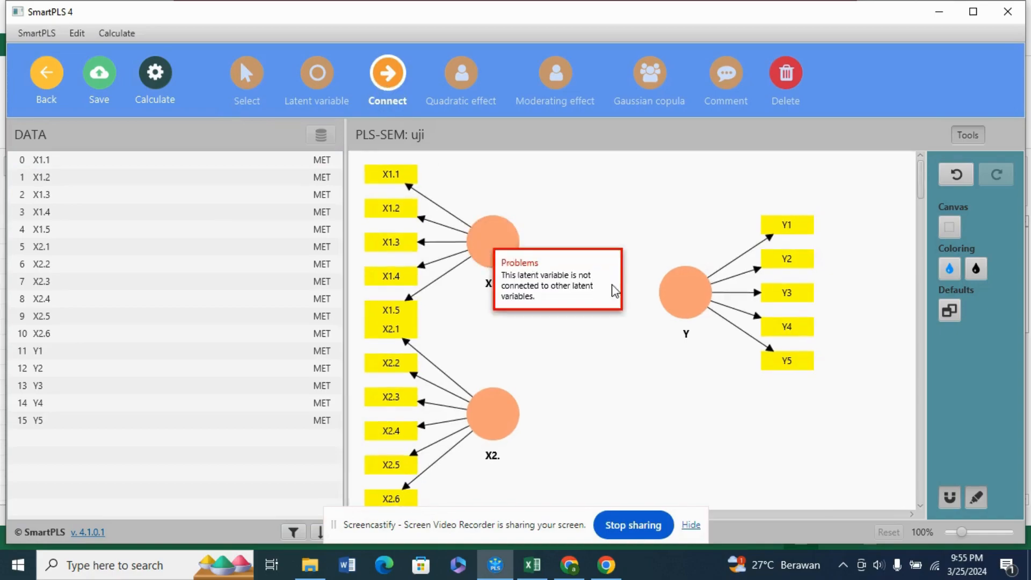
click(672, 298)
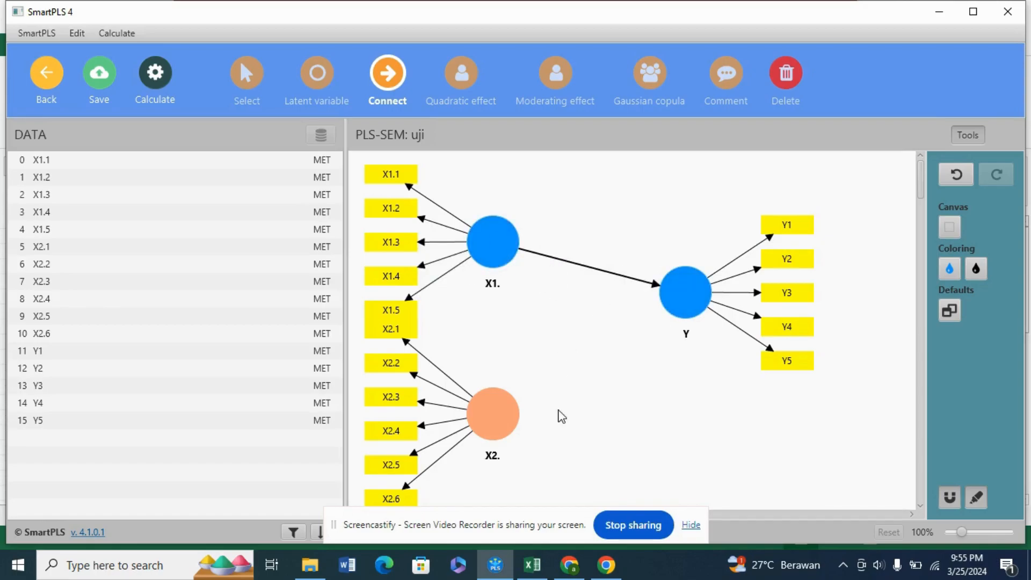
click(504, 422)
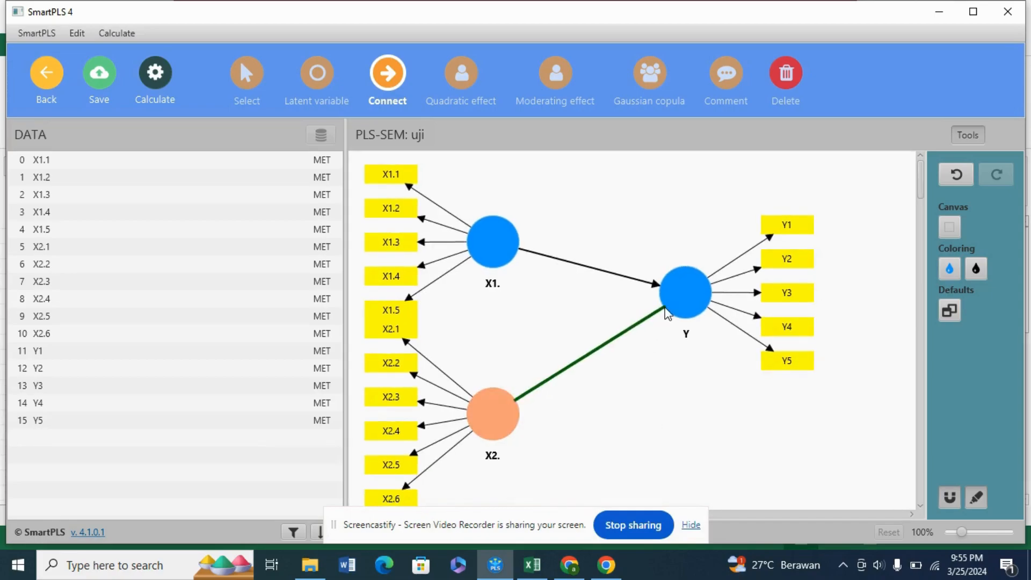
click(668, 313)
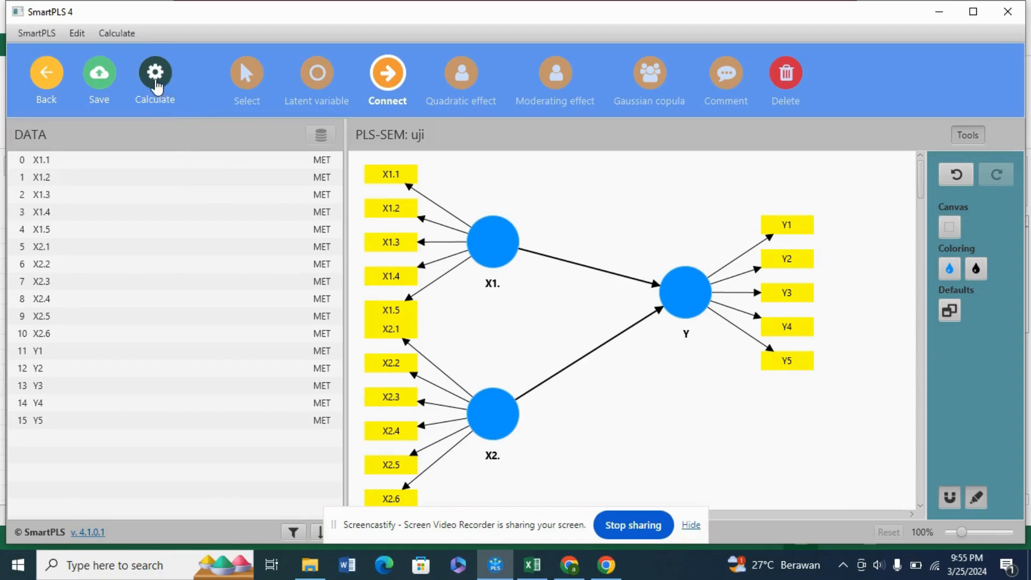
Run the PLS-SEM algorithm with the Path weighting scheme, Standardized results and Default initial weights, opening the report.
click(156, 86)
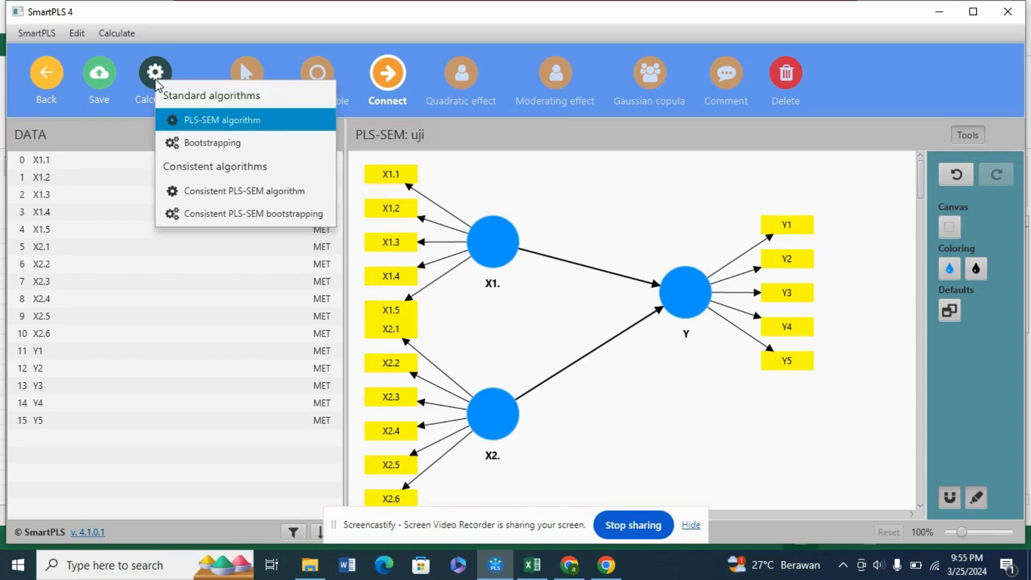
click(197, 117)
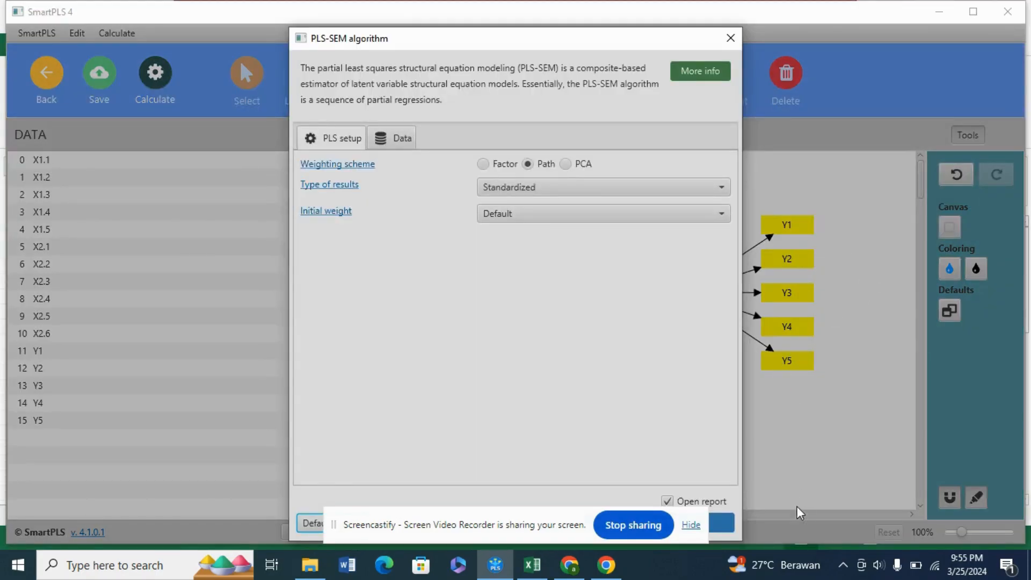
click(723, 528)
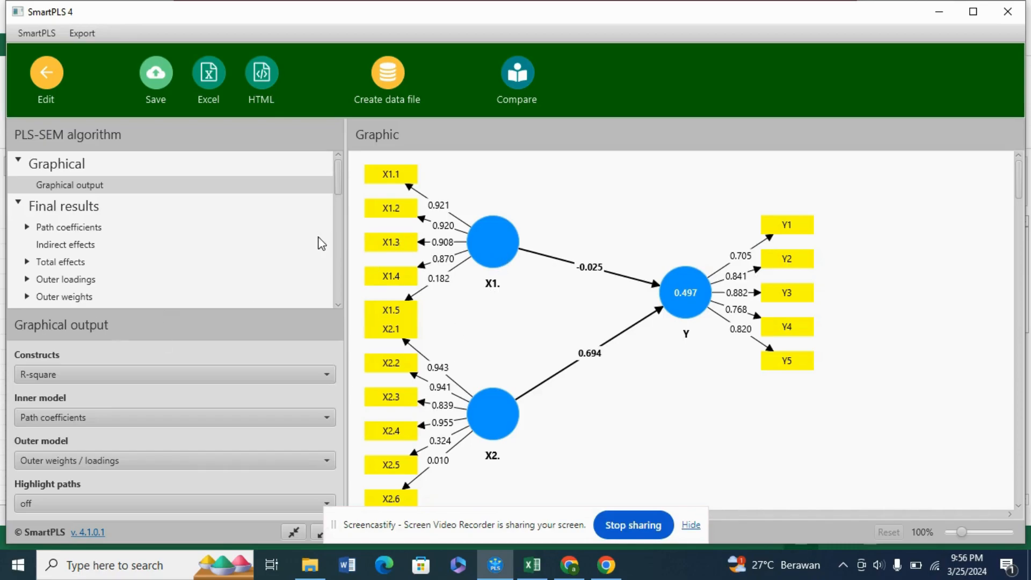
Examine the outer loadings as a list and as a matrix, checking the X1. and X2. indicators for low values.
drag(338, 174, 340, 186)
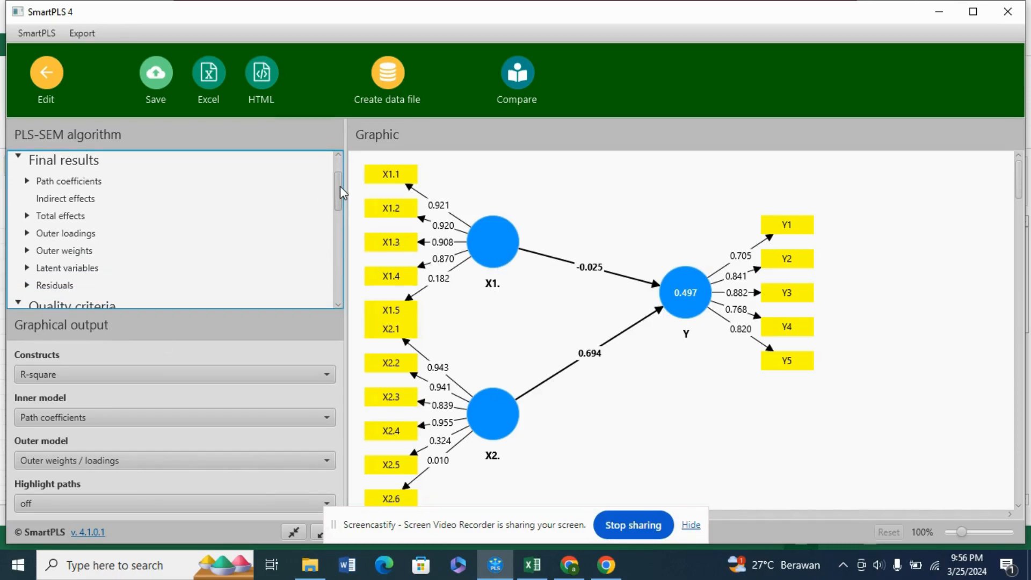
click(26, 234)
click(28, 234)
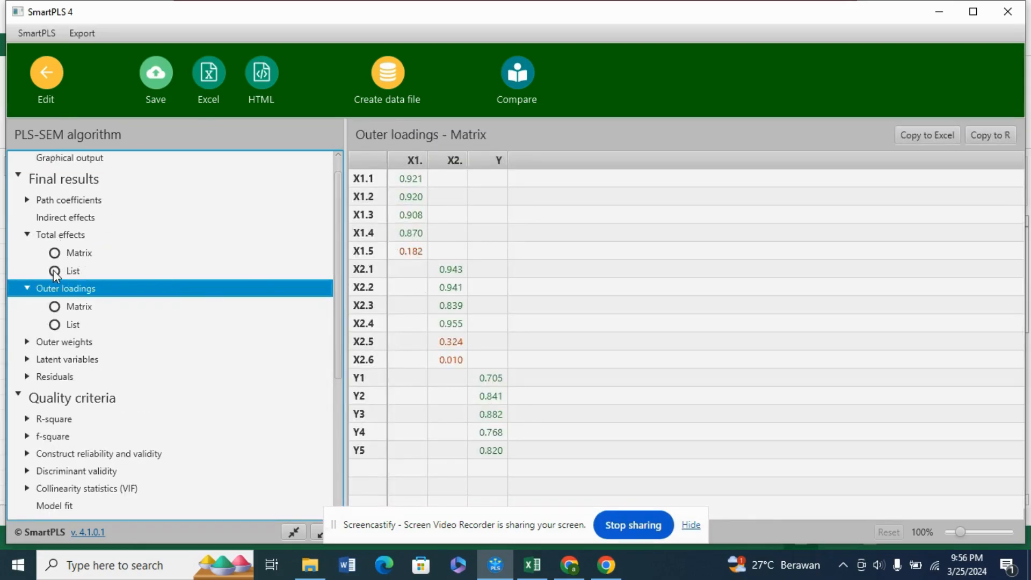
click(56, 326)
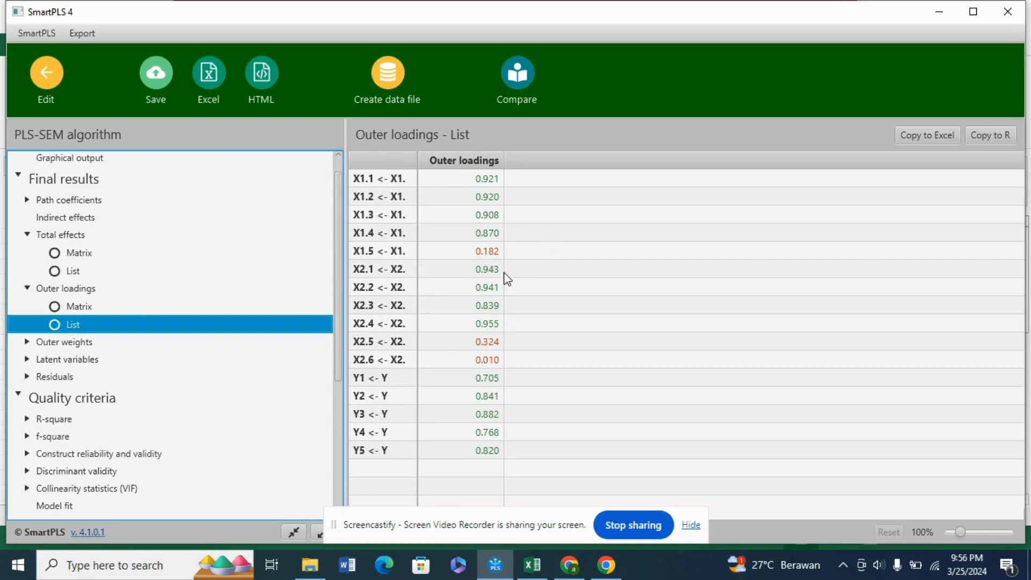
key(Up)
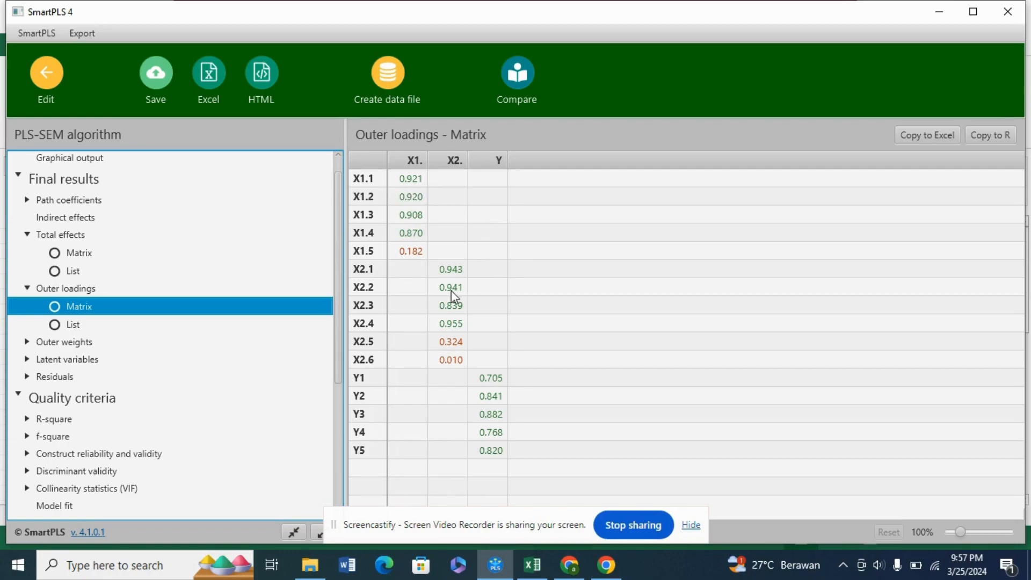
click(413, 257)
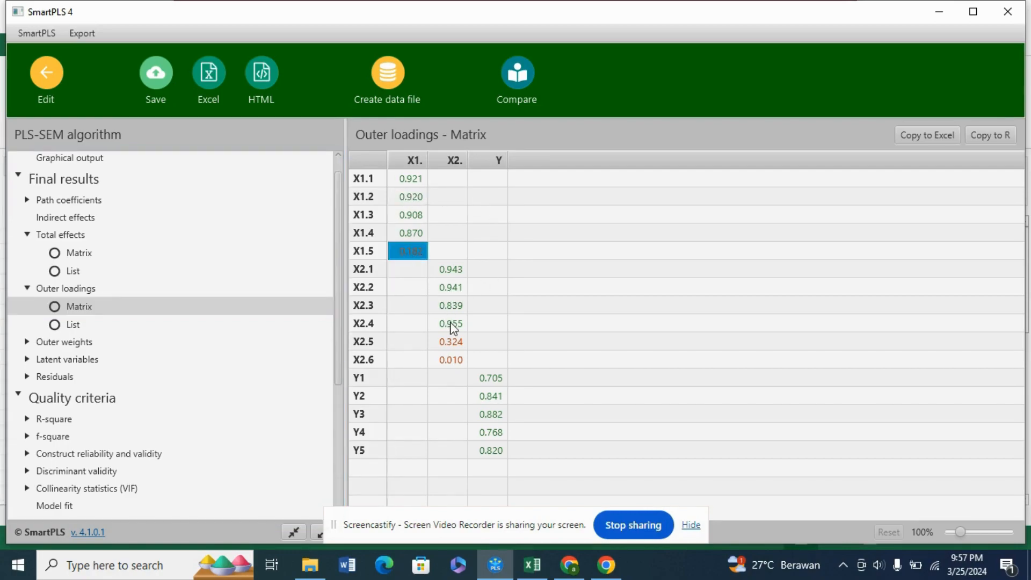
click(452, 323)
click(456, 360)
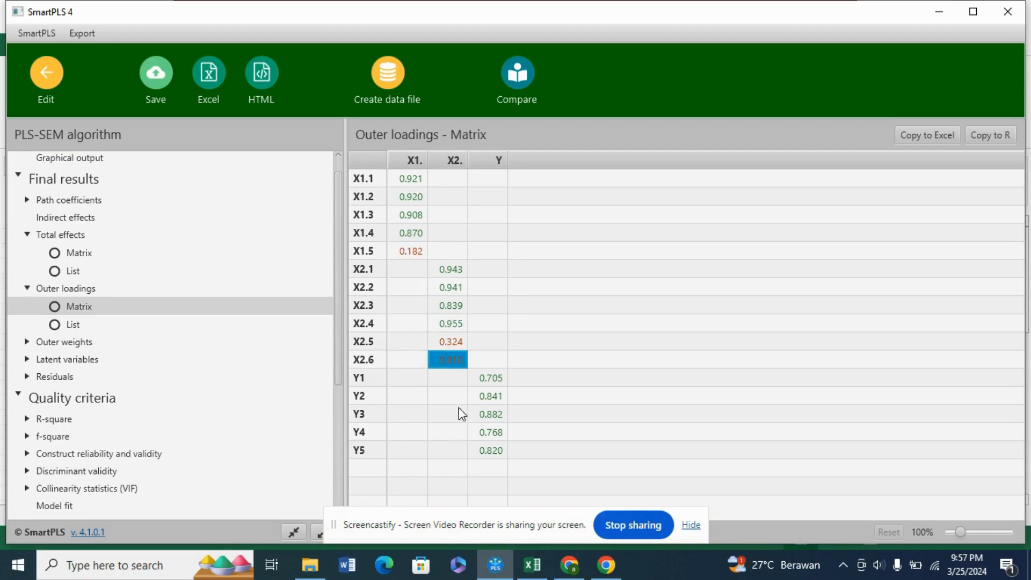
Switch to File Explorer and open the Word document evalution of measurement model from the smartpls folder in Downloads.
click(310, 565)
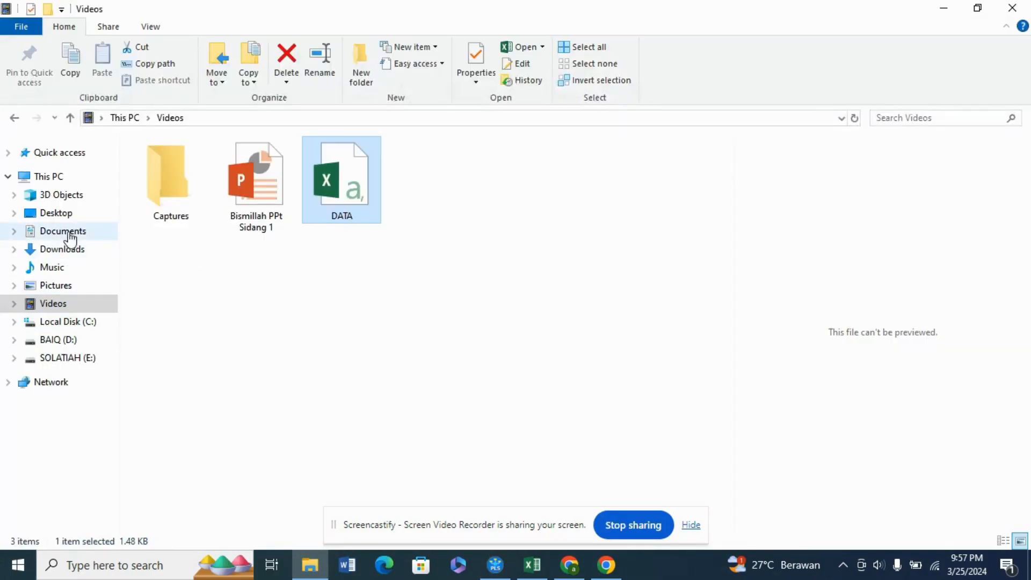
click(76, 250)
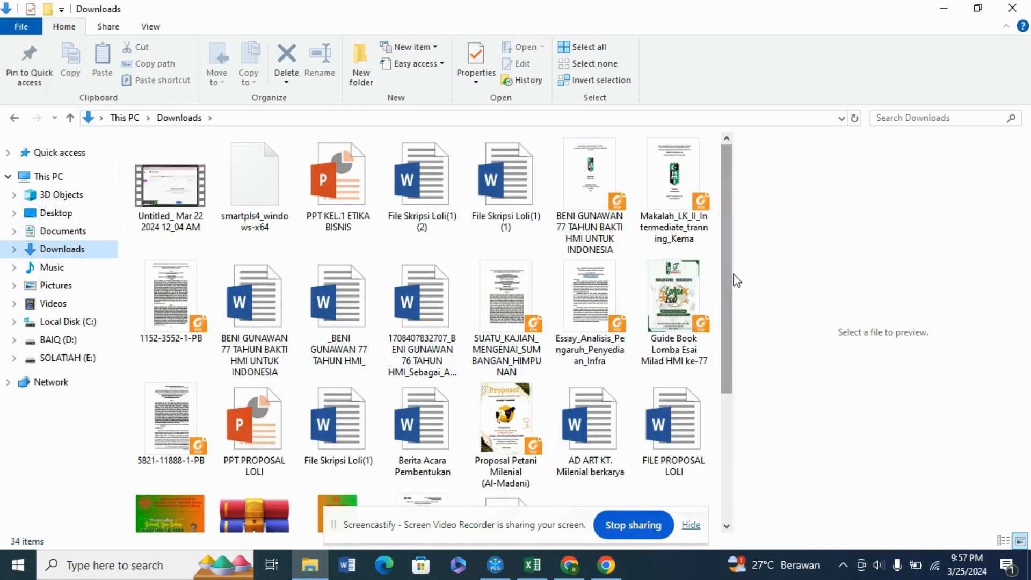
drag(733, 285, 717, 545)
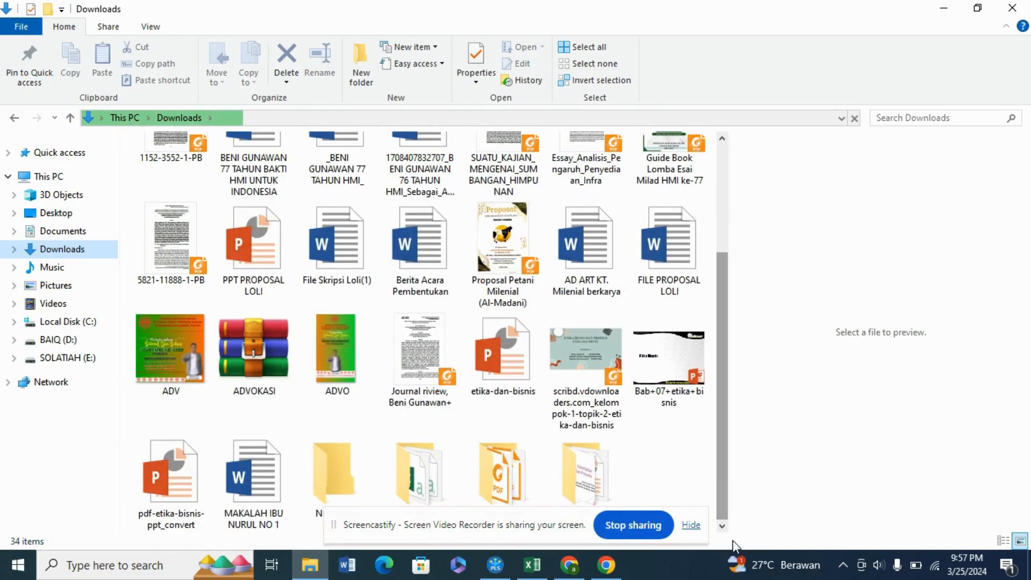
click(429, 493)
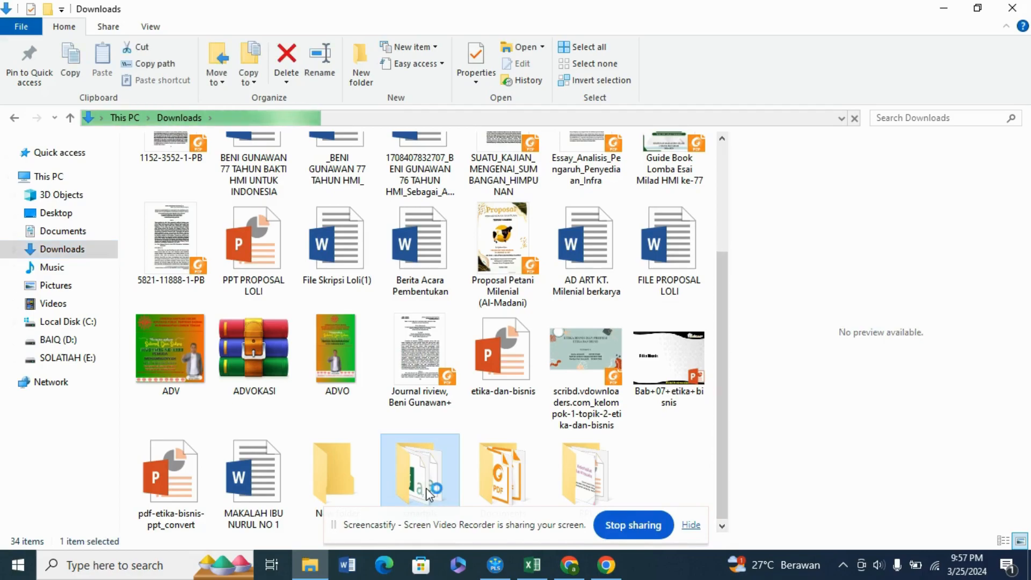
double_click(429, 493)
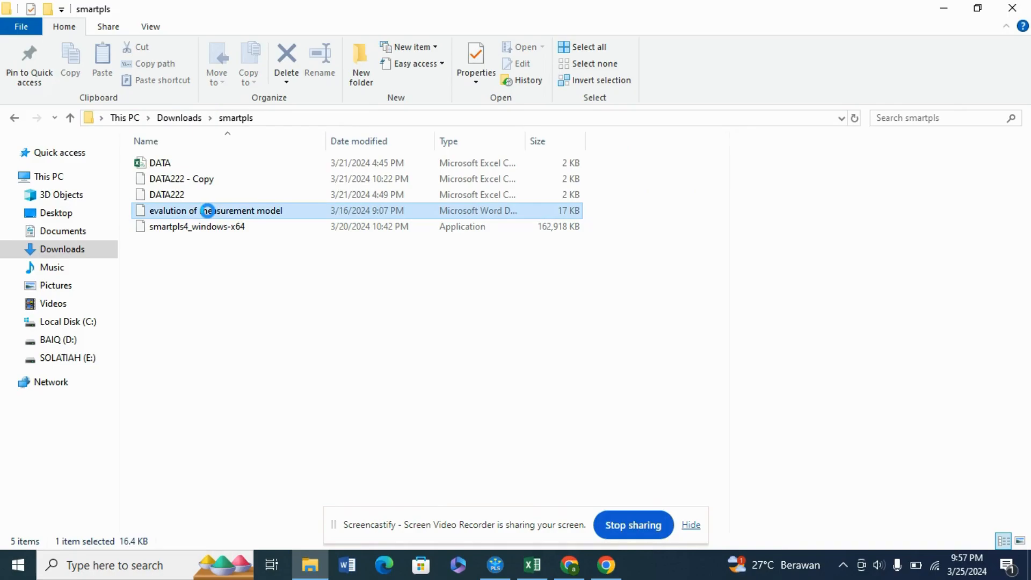
click(496, 569)
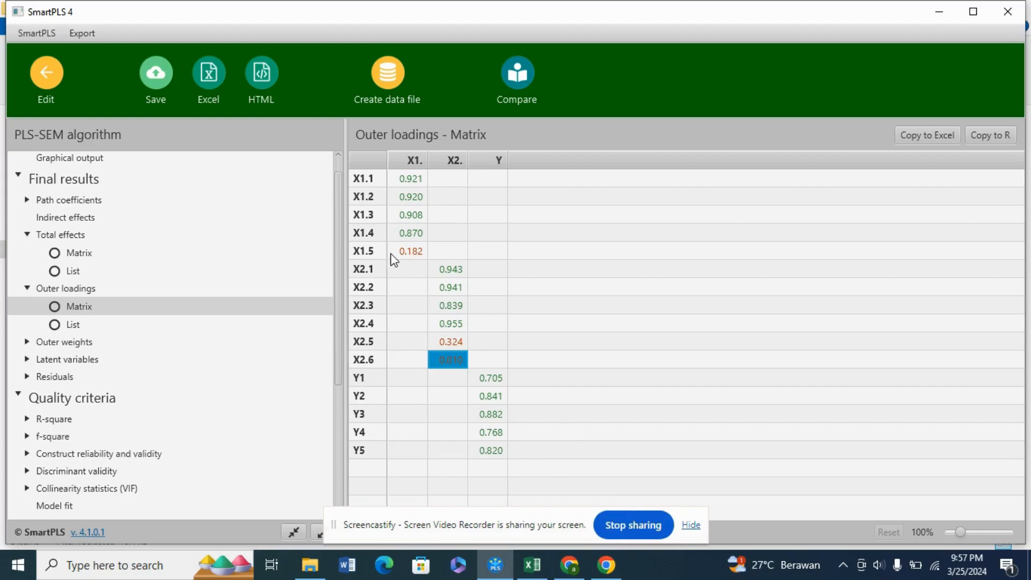
click(310, 565)
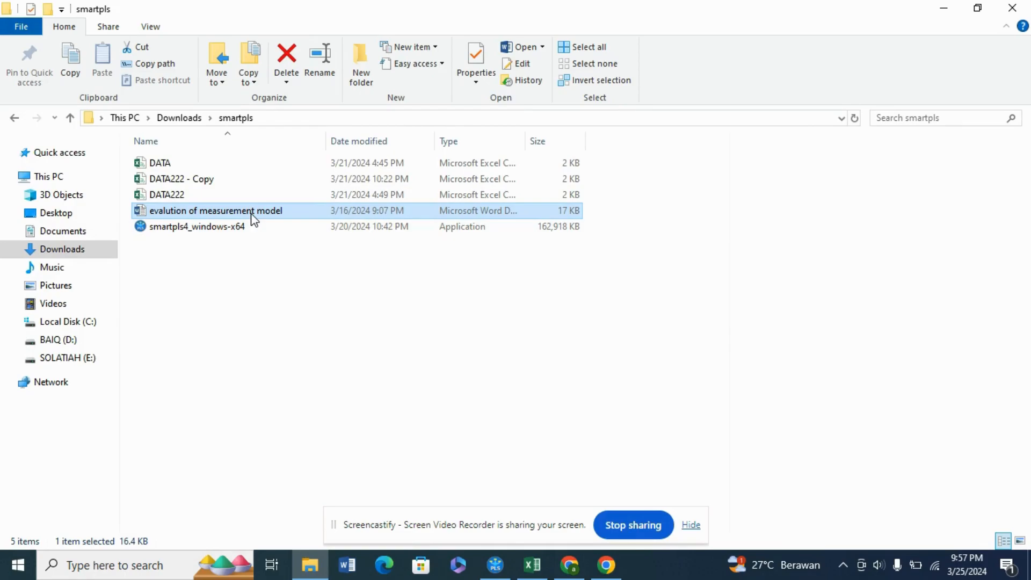
click(283, 212)
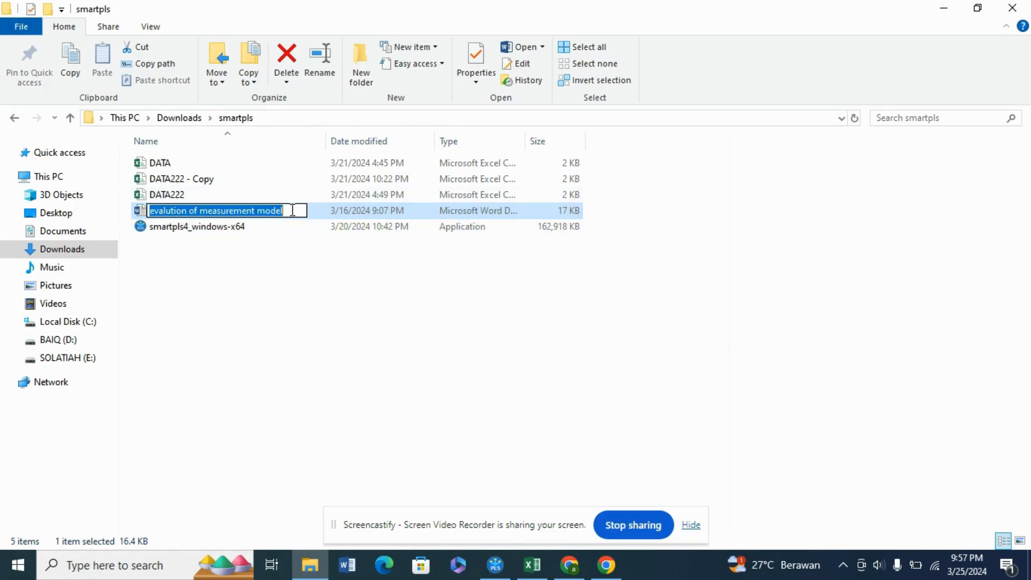
click(364, 212)
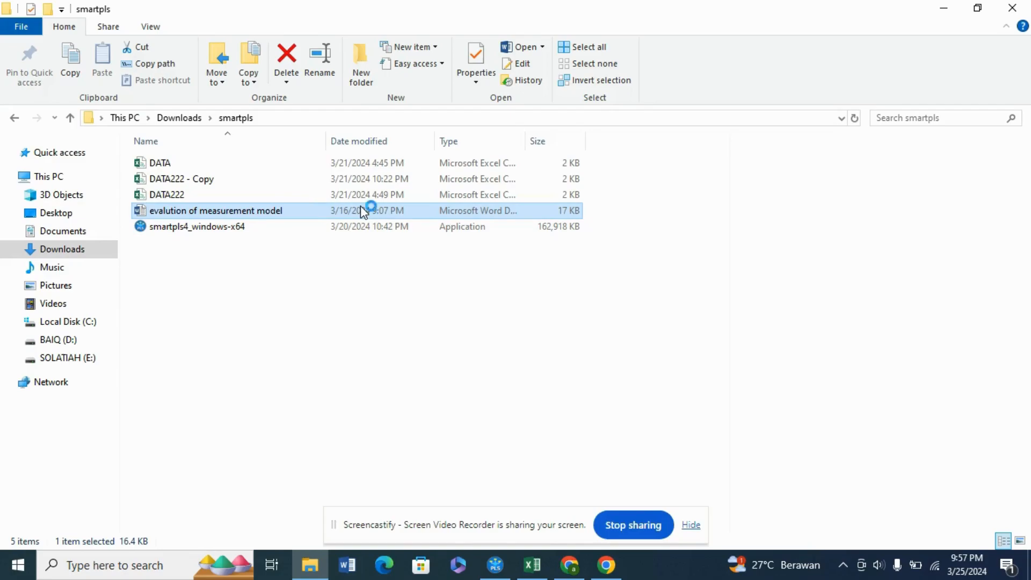
Recheck the X2.5 outer loading in SmartPLS and switch to Word to consult the convergent validity criteria.
click(495, 565)
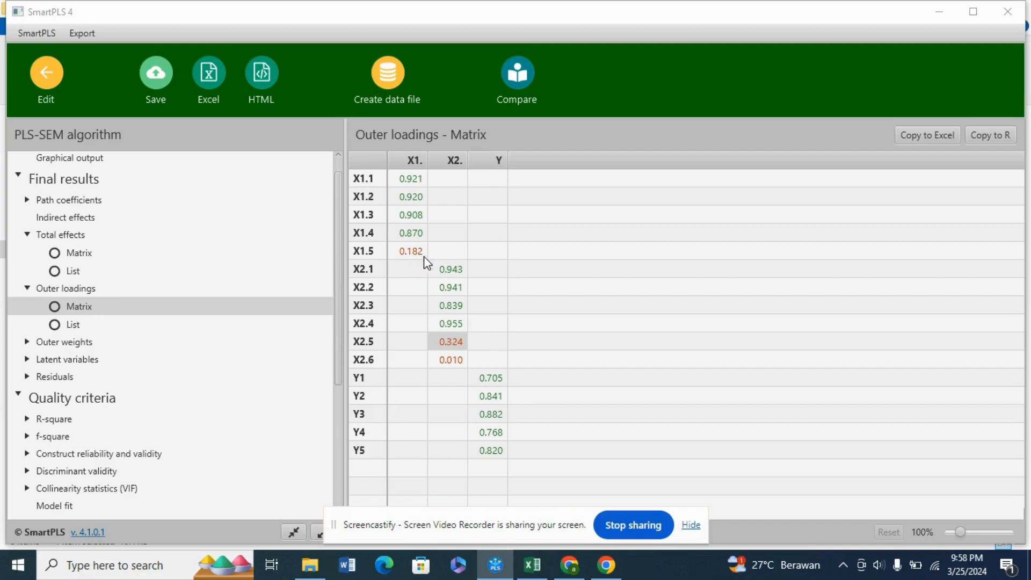
click(379, 343)
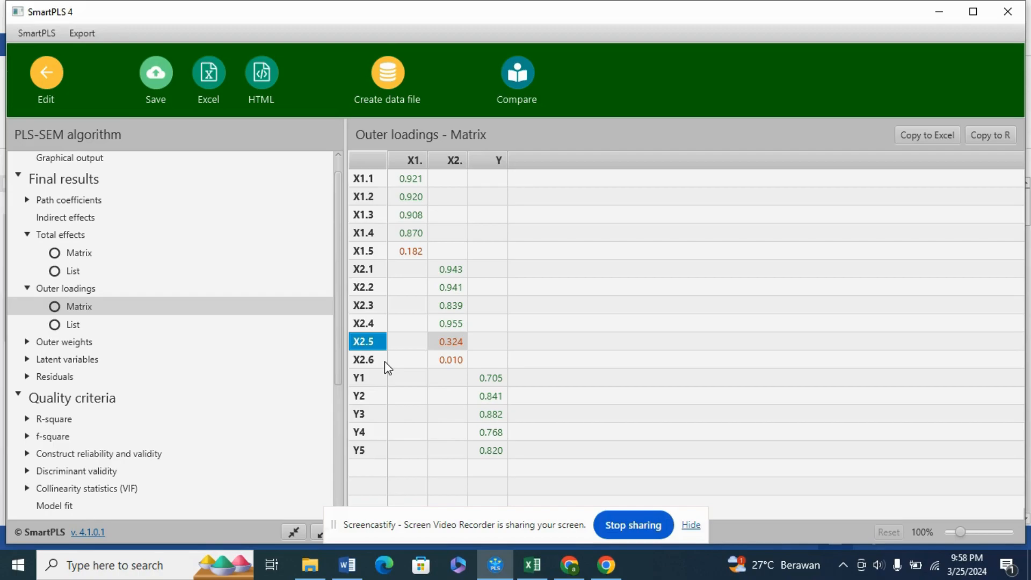
click(352, 576)
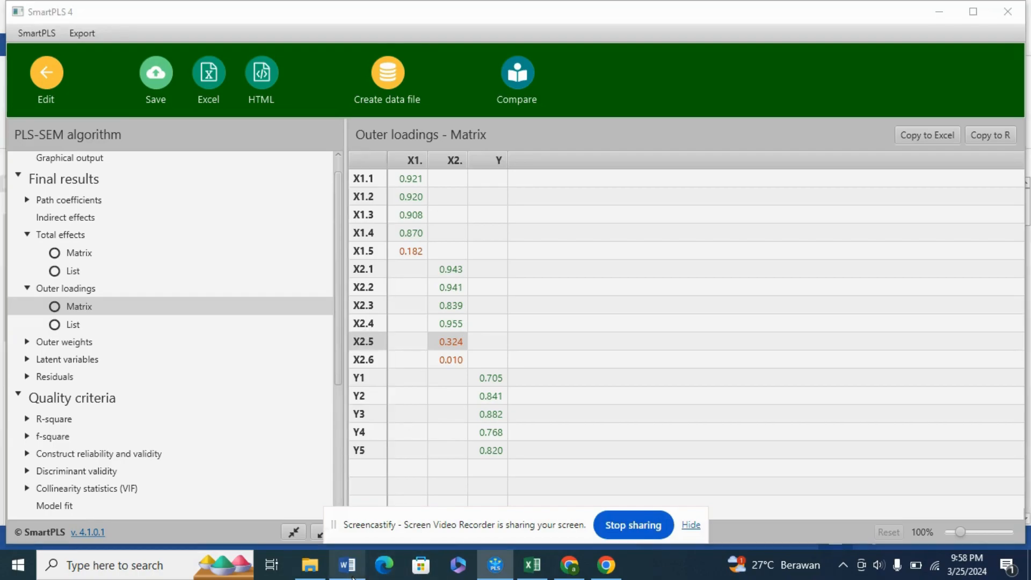
click(353, 576)
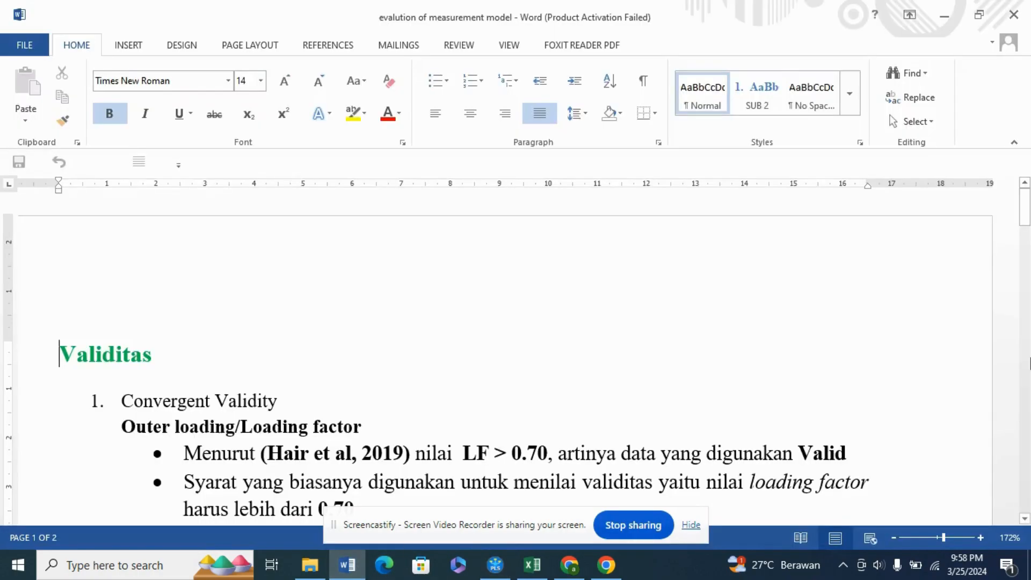
Read the outer loading criteria under Convergent Validity in the Word document, switching to the DATA workbook in Excel.
scroll(967, 363, down, 2)
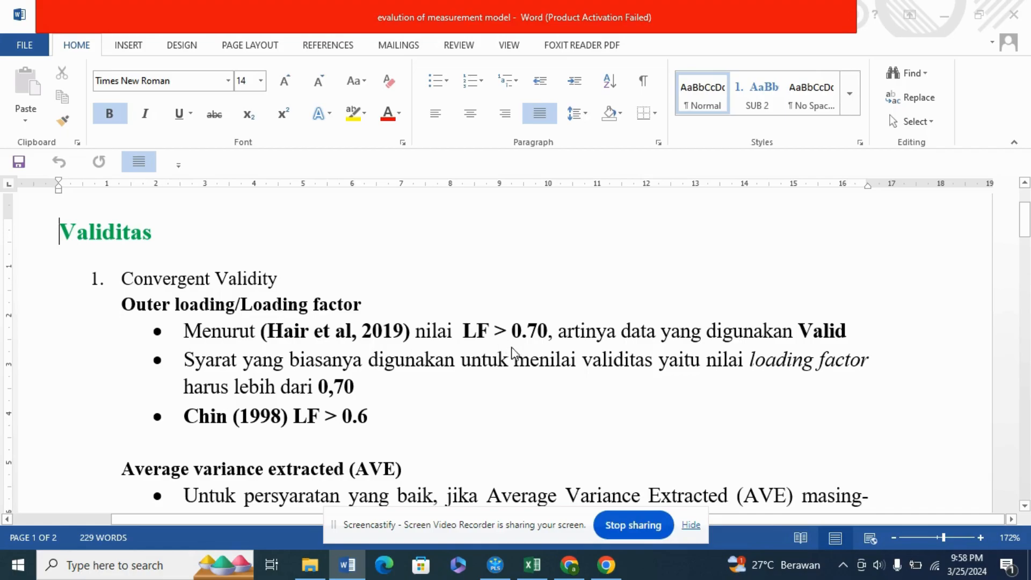
click(666, 429)
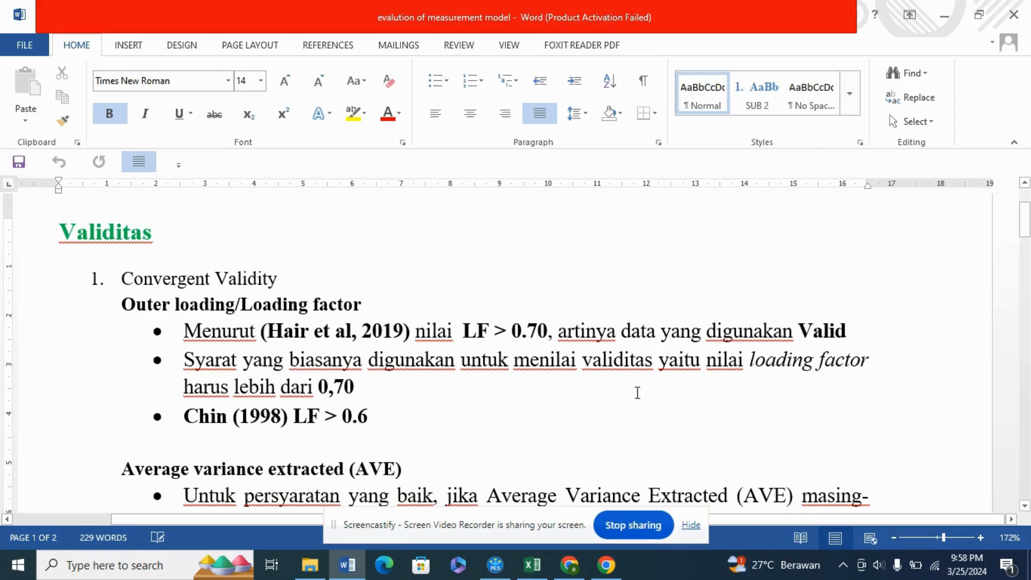
click(533, 565)
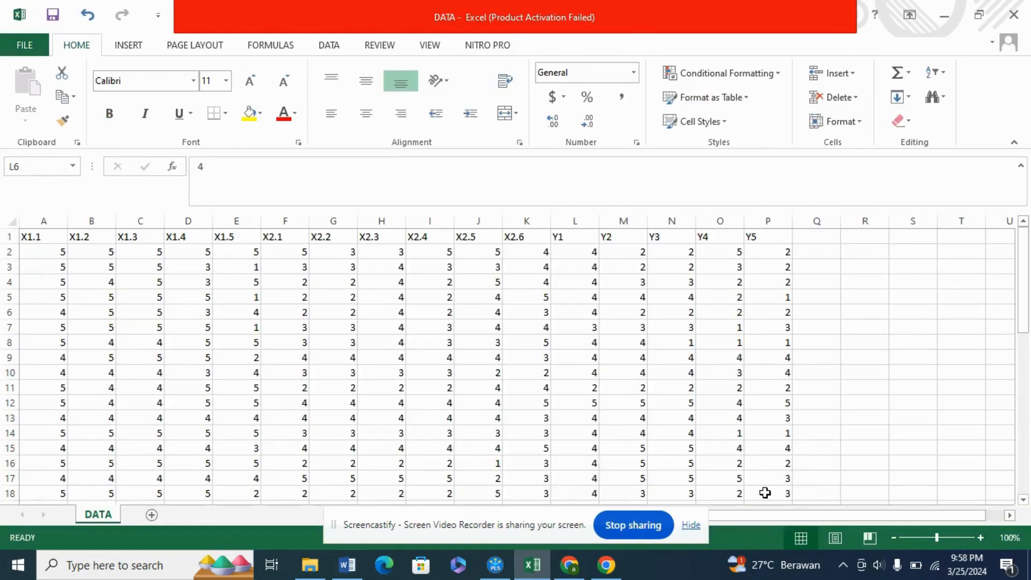
Switch to SmartPLS and check the outer loadings of X1.5, X2.5 and X2.6 in the matrix.
click(495, 565)
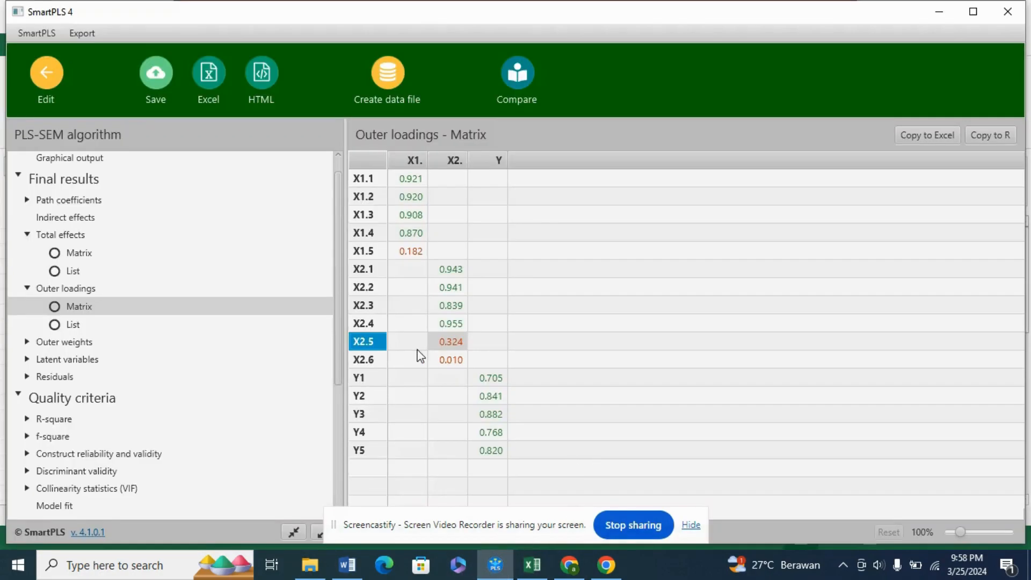
click(404, 253)
click(452, 360)
click(407, 250)
click(453, 346)
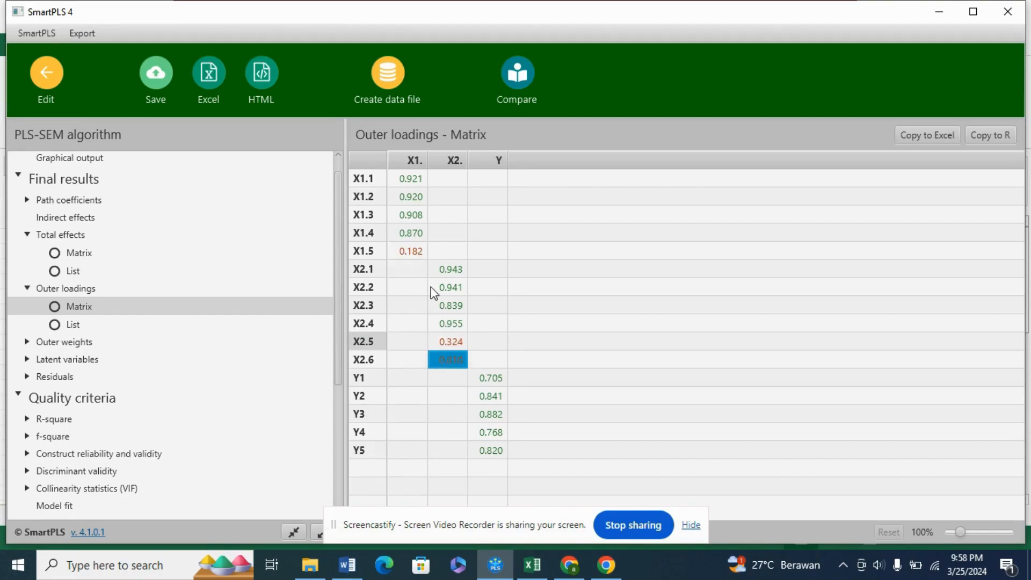
click(414, 253)
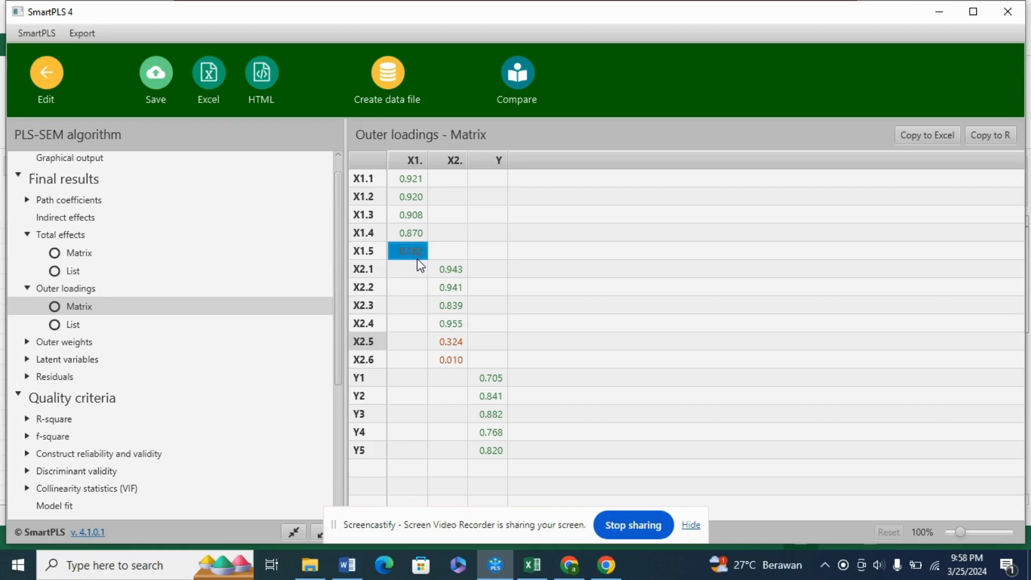
Return from the report to the SmartPLS model diagram and compare it with the indicator data in Excel.
click(47, 87)
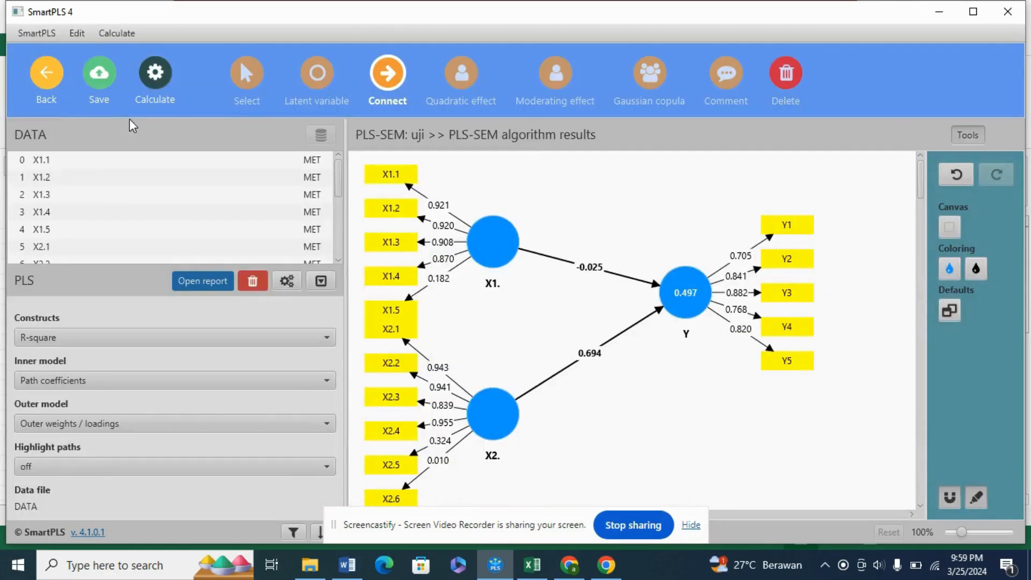
click(533, 565)
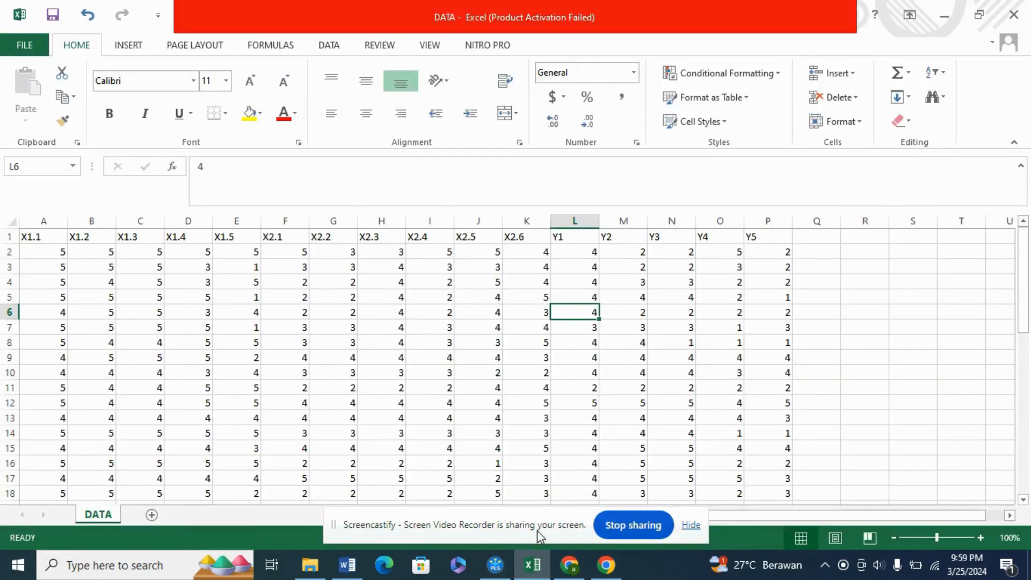
click(495, 565)
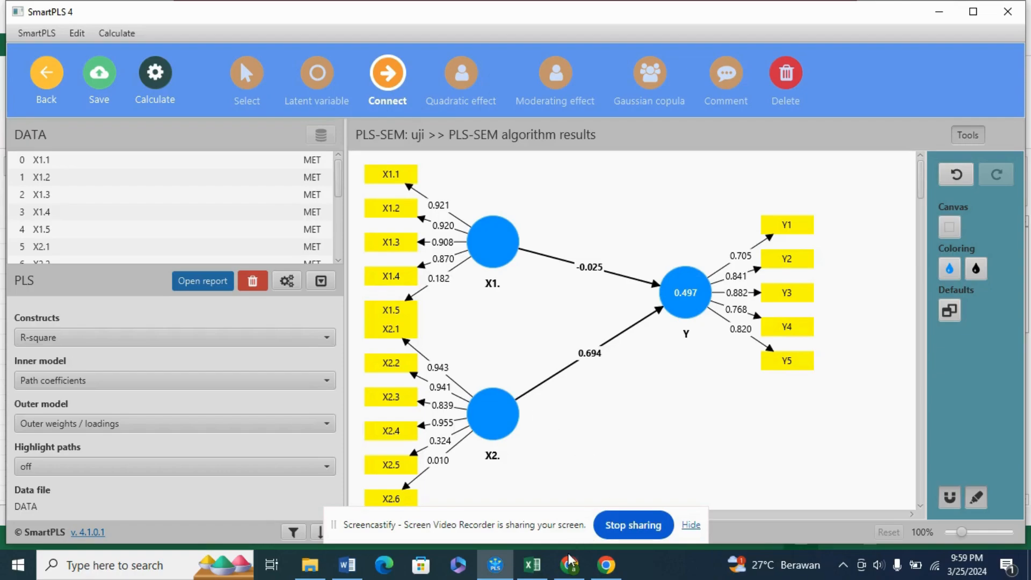
Switch to the DATA workbook in Excel and fill the entire X1.5 column with yellow.
click(532, 565)
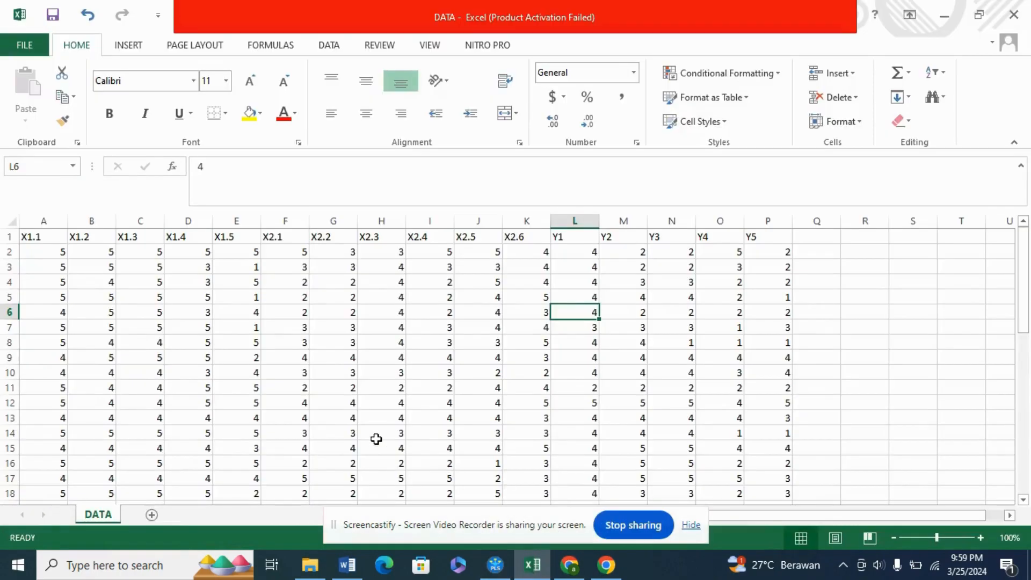
click(246, 236)
click(254, 212)
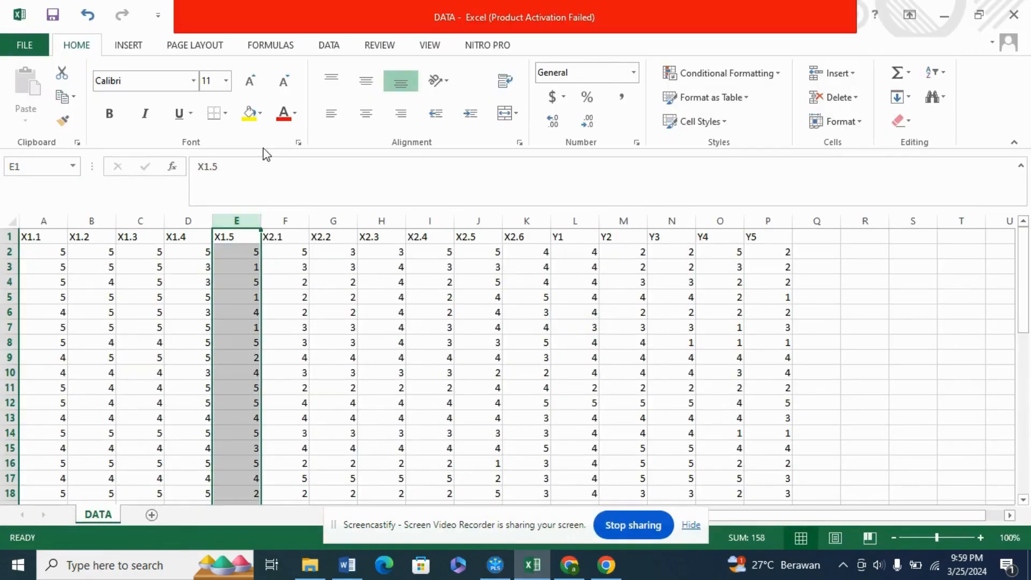
click(260, 113)
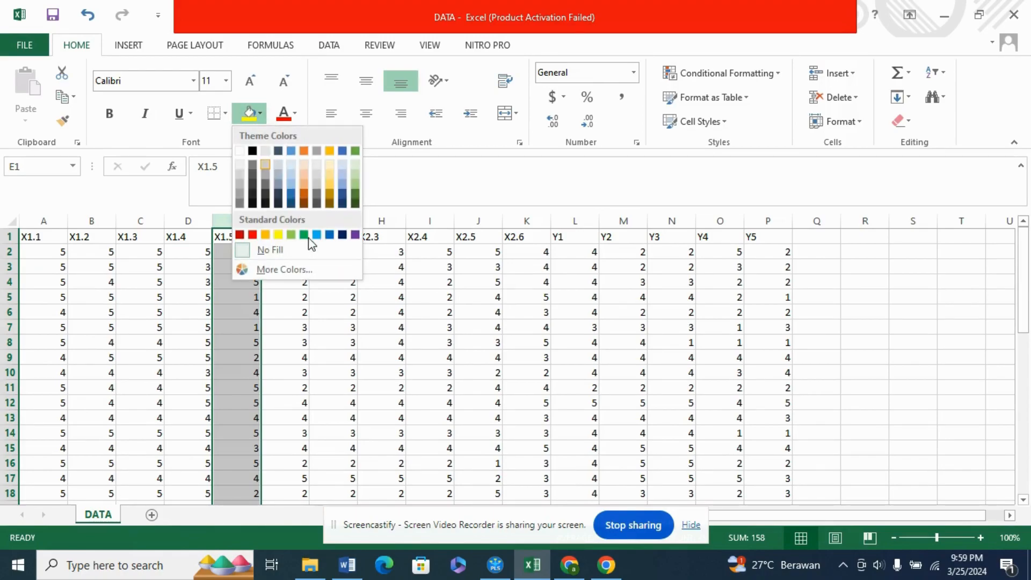
click(279, 235)
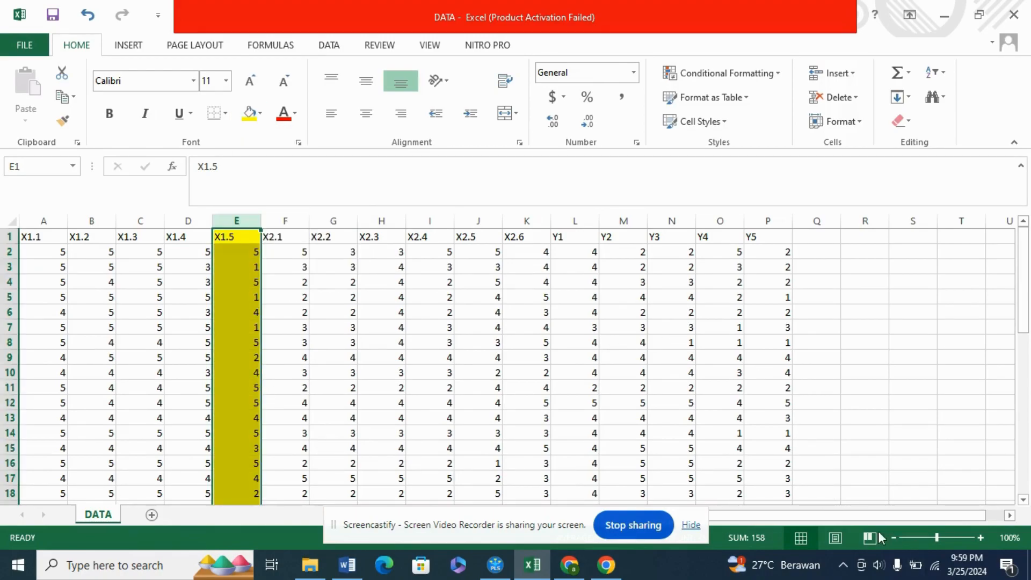
Compare the responses in rows 2 and 3 and set the X1.5 value in row 3 to 5.
drag(1023, 326, 1023, 326)
click(9, 251)
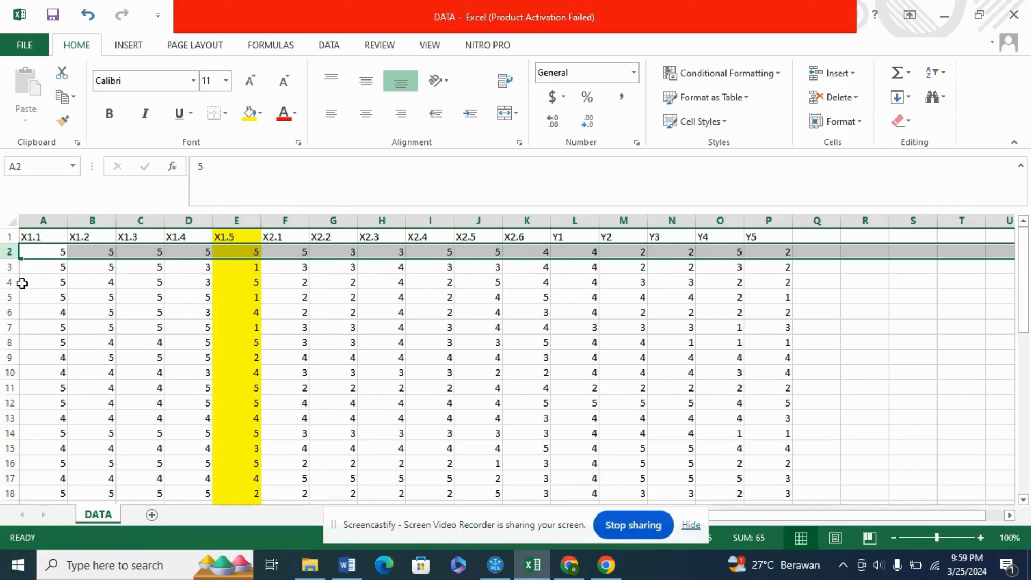
click(5, 267)
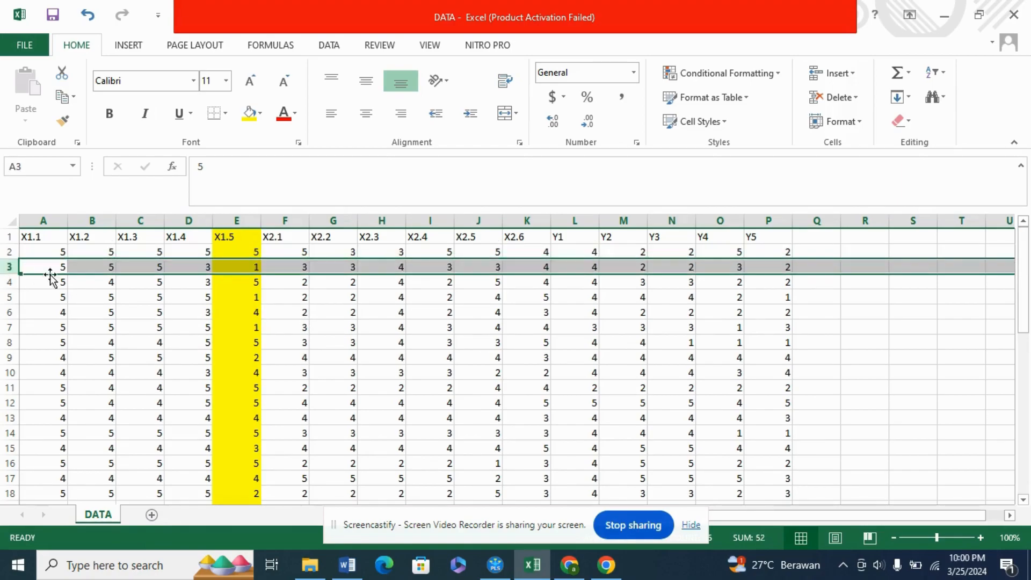
click(254, 267)
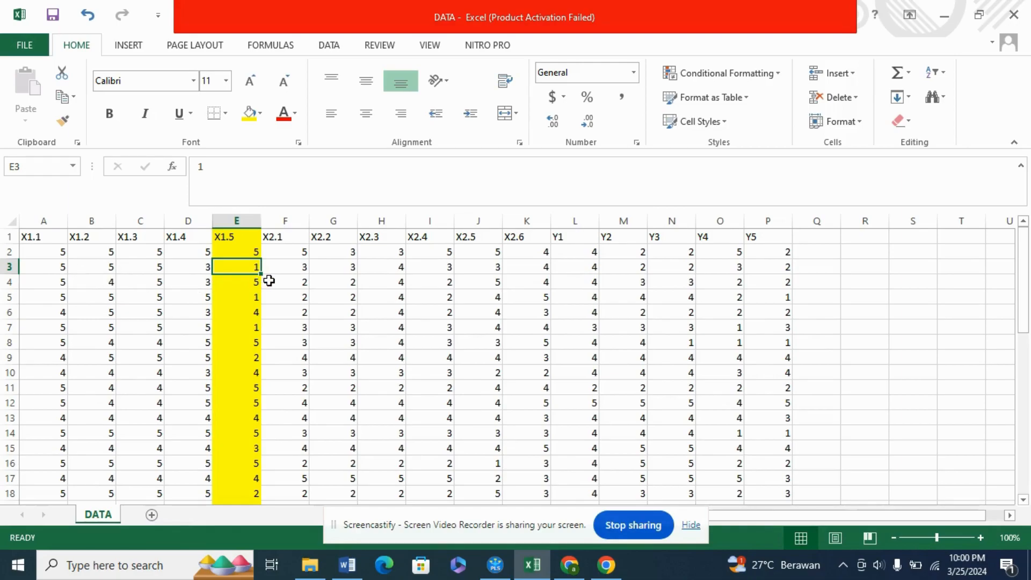
double_click(252, 268)
text(5)
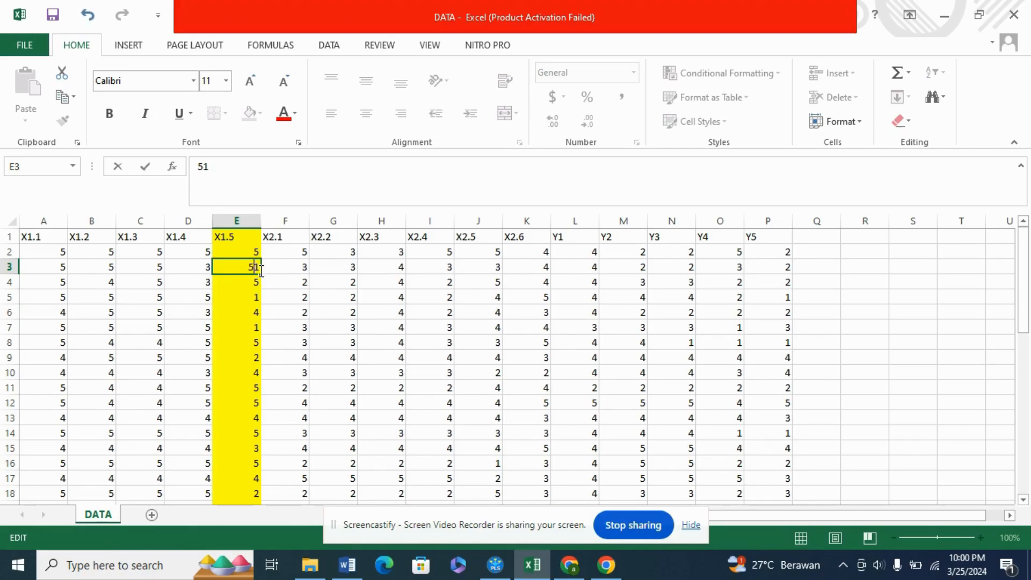
key(Delete)
Set the X1.5 value in row 5 to 5.
click(253, 298)
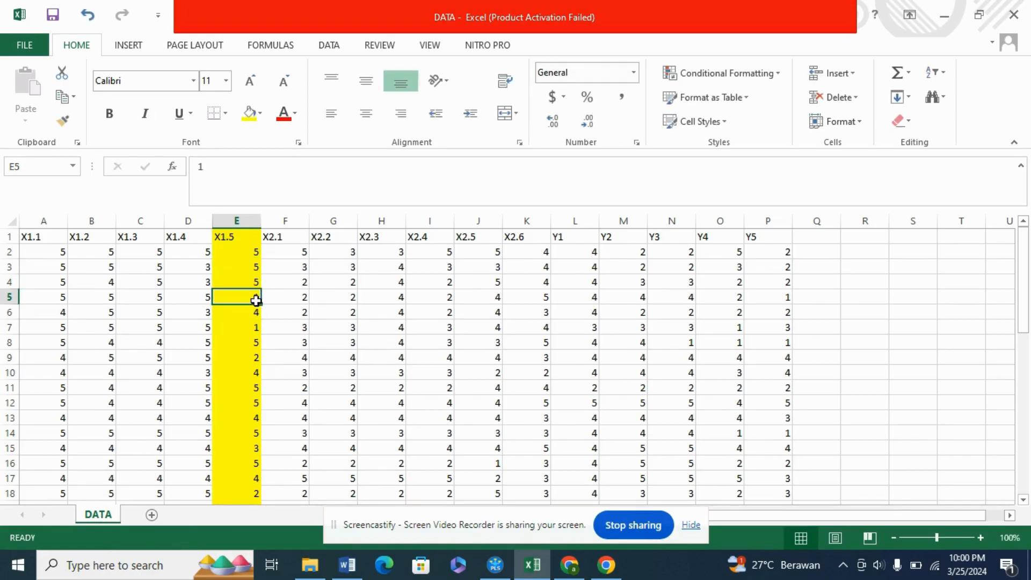
text(6)
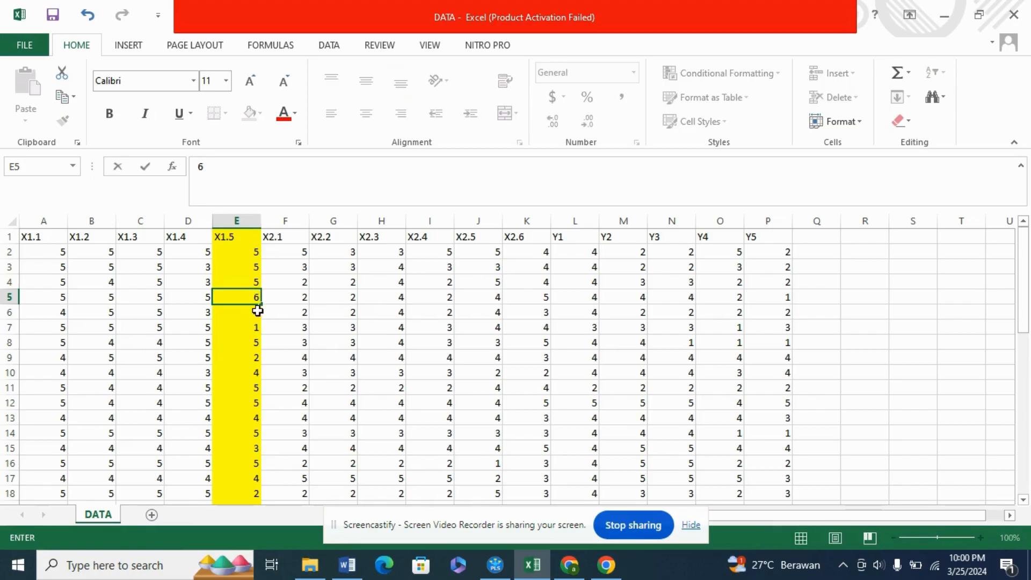
key(BackSpace)
Set the X1.5 value in row 7 to 5 and check it against the rest of that row.
click(257, 333)
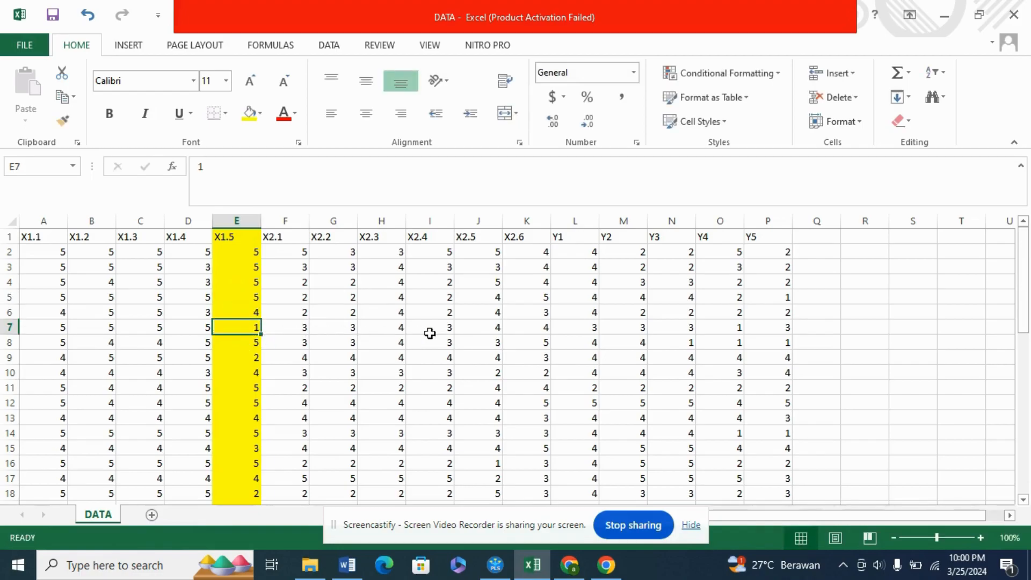
double_click(254, 327)
key(BackSpace)
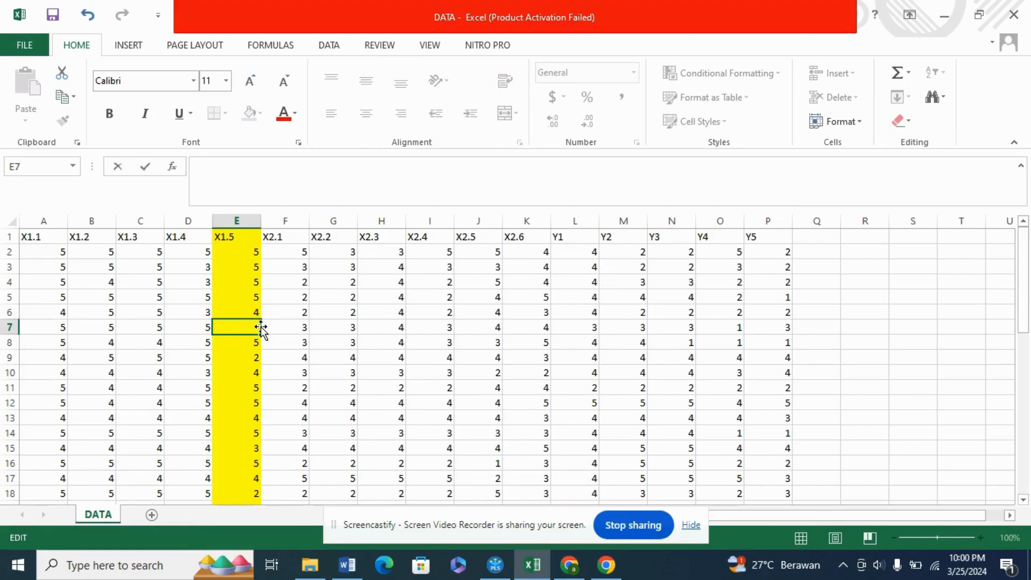
text(5)
click(63, 338)
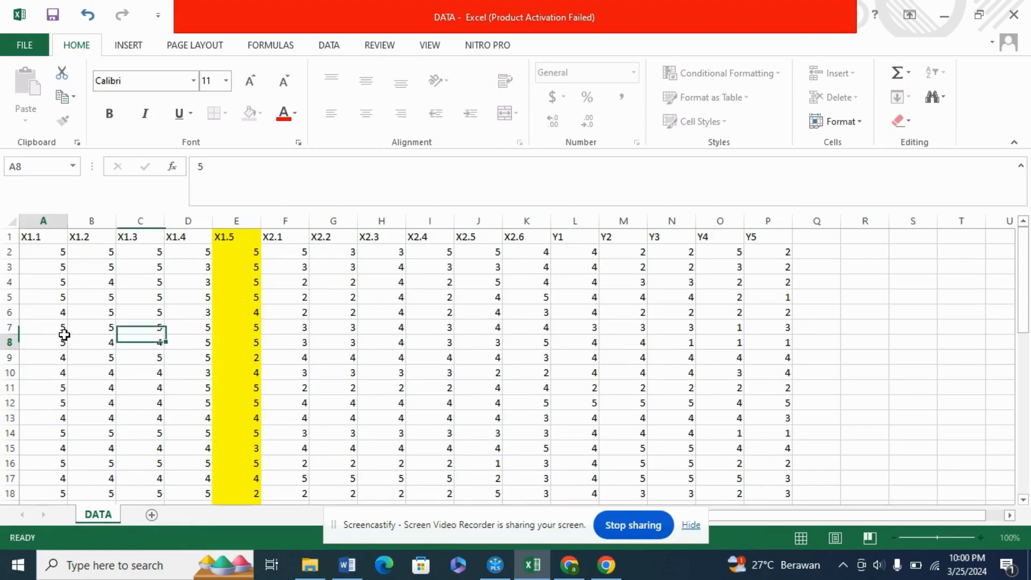
click(9, 327)
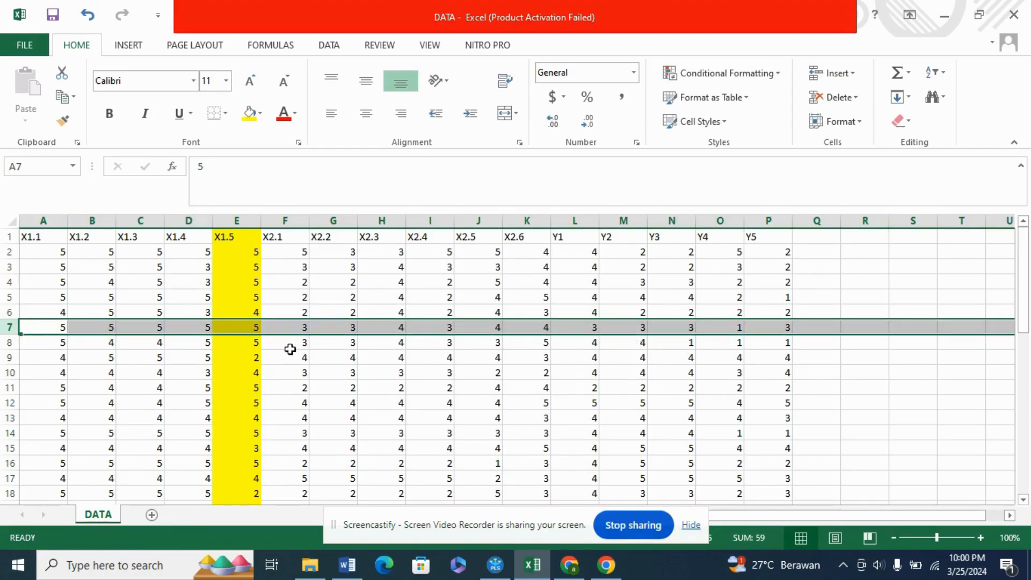
Review row 9 and set its X1.5 value to 4.
click(252, 344)
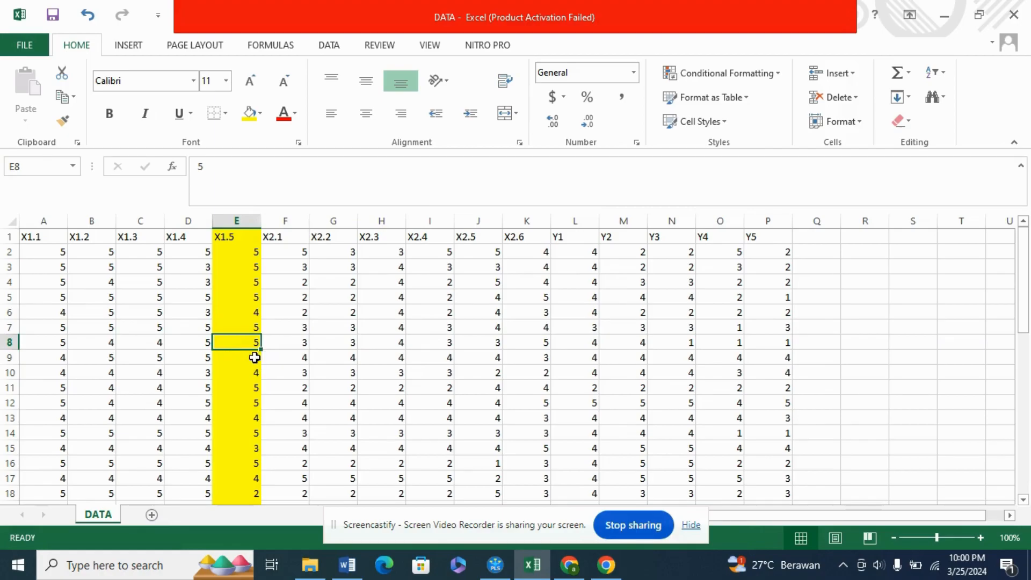
click(256, 362)
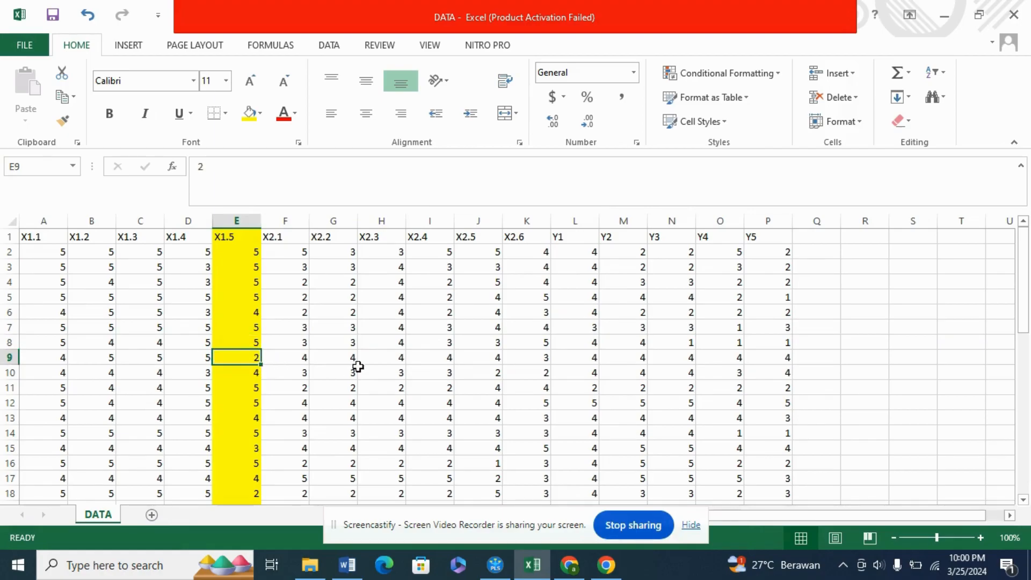
click(9, 357)
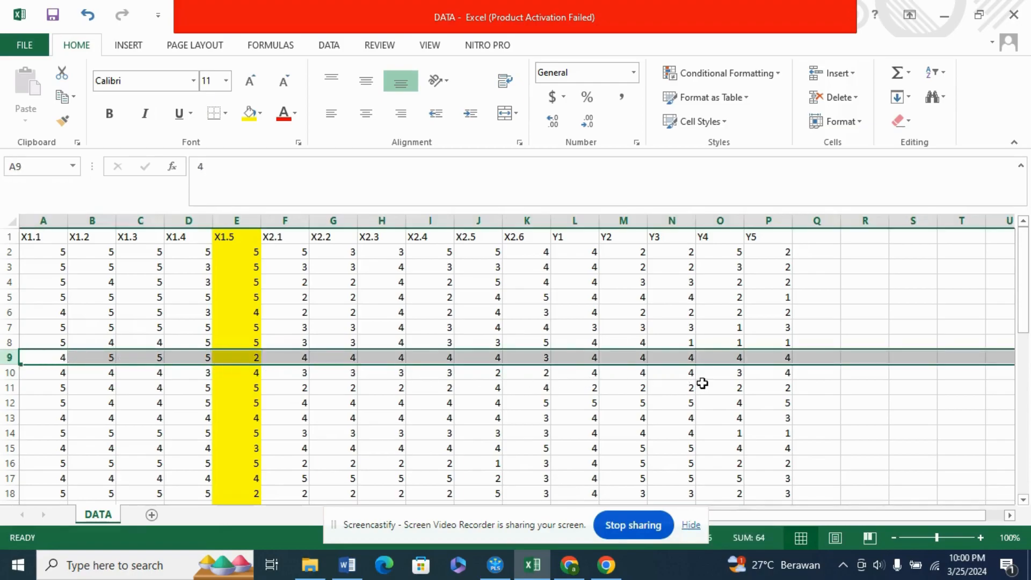
double_click(255, 358)
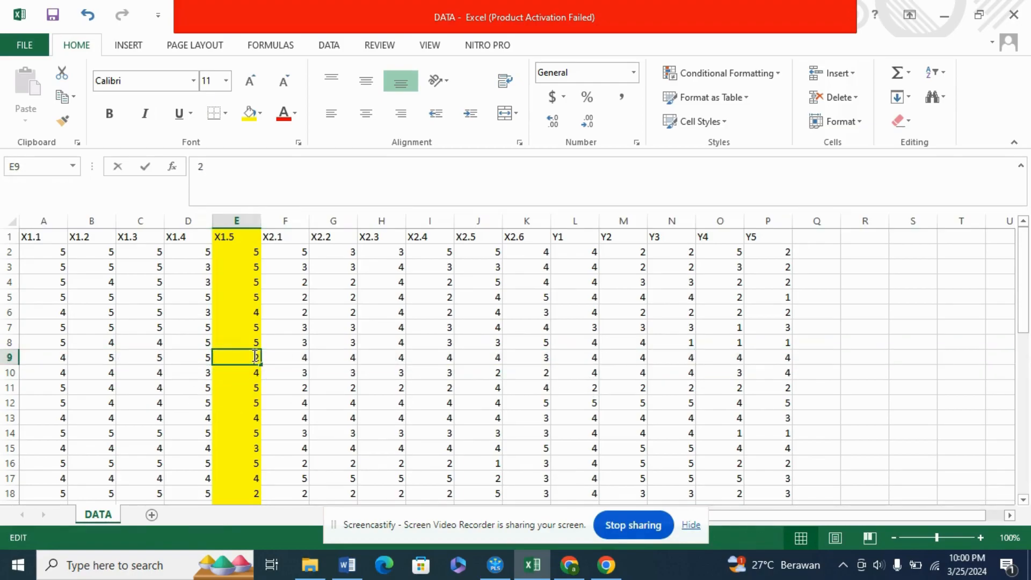
key(BackSpace)
text(4)
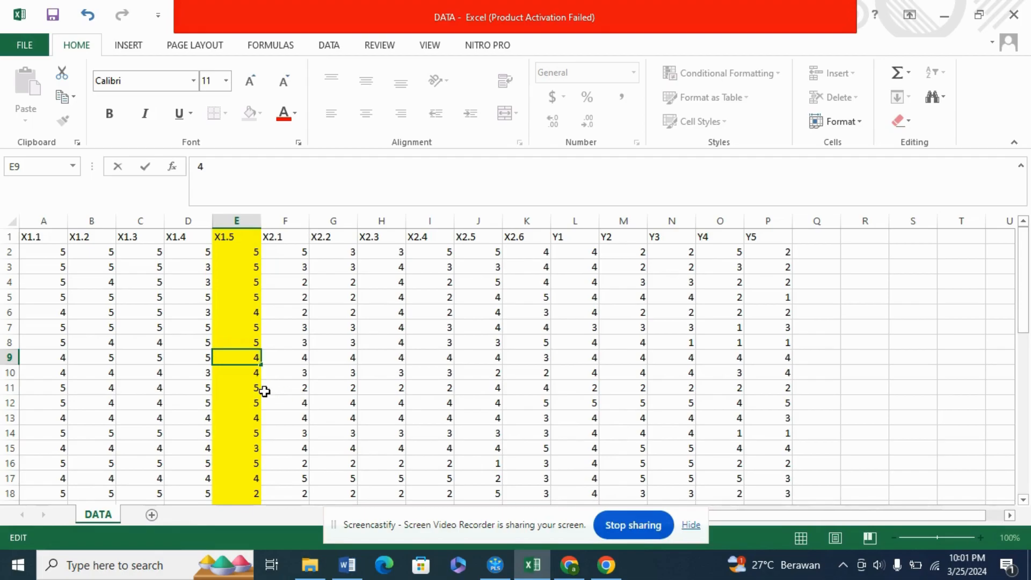
Set the X1.5 value in row 11 to 2.
click(258, 390)
double_click(258, 391)
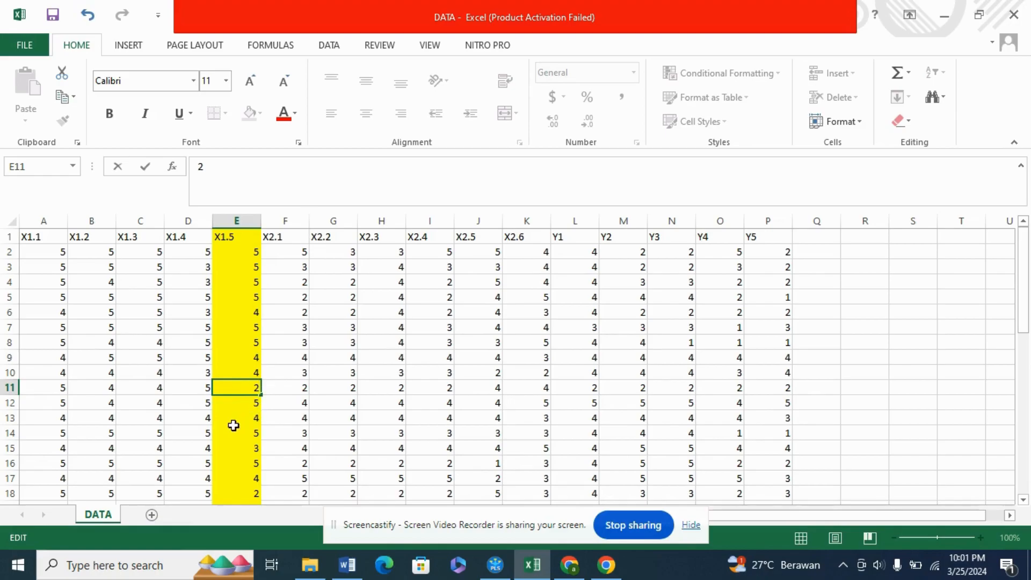
scroll(258, 431, down, 1)
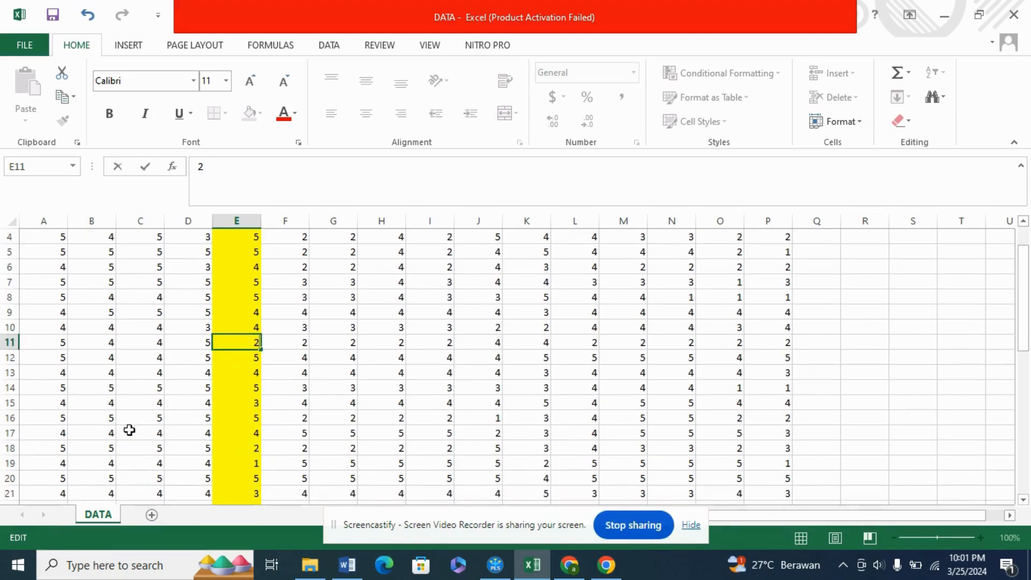
Set the X1.5 value in row 15 to 4 and check it against the rest of that row.
click(255, 407)
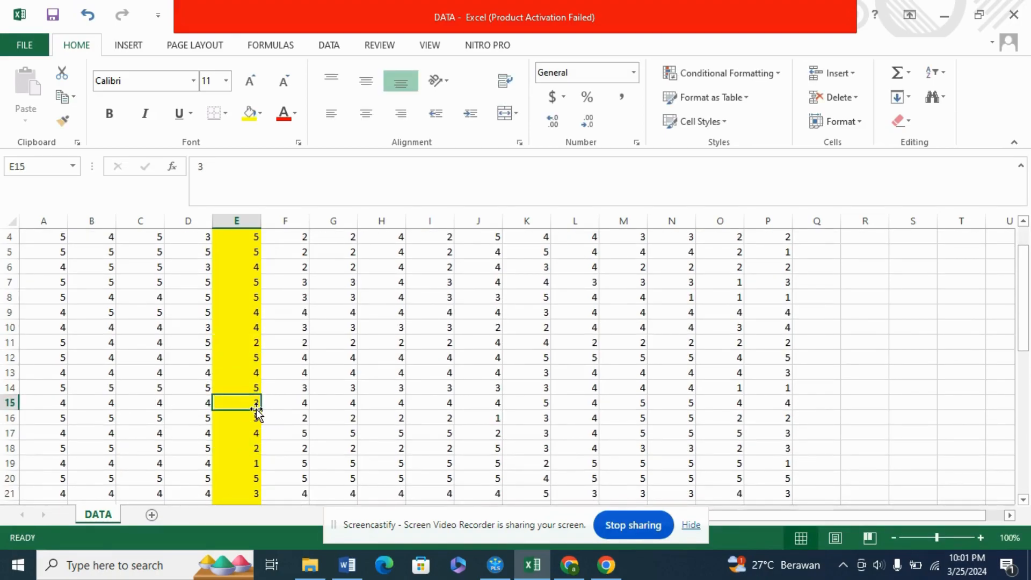
double_click(258, 411)
scroll(257, 381, up, 3)
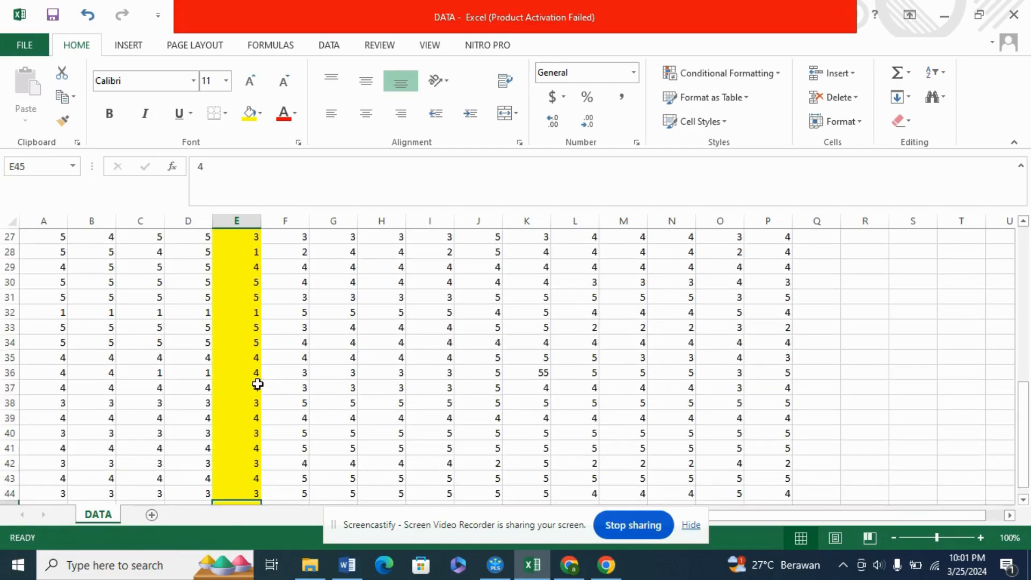
scroll(298, 374, up, 3)
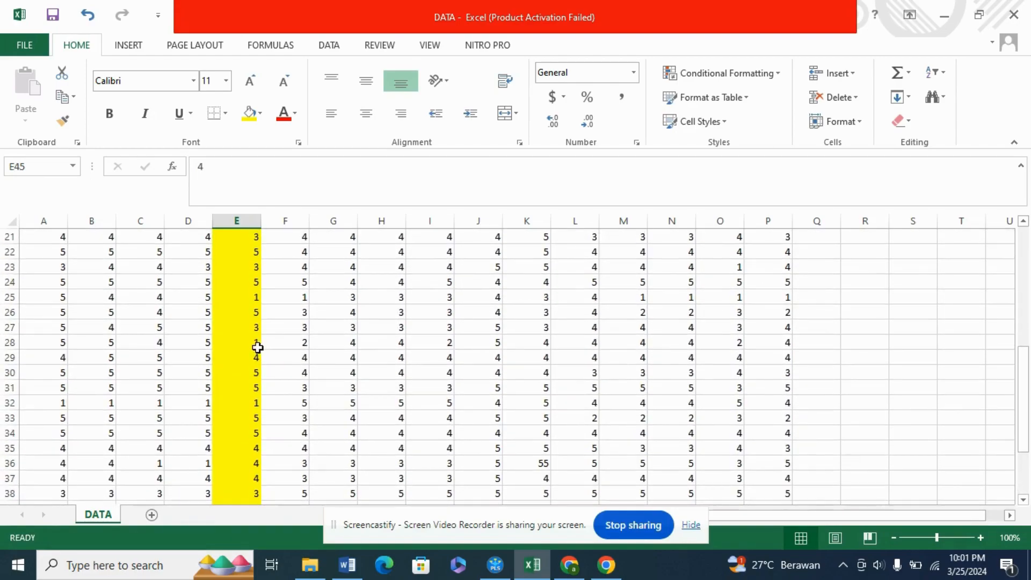
scroll(243, 345, up, 6)
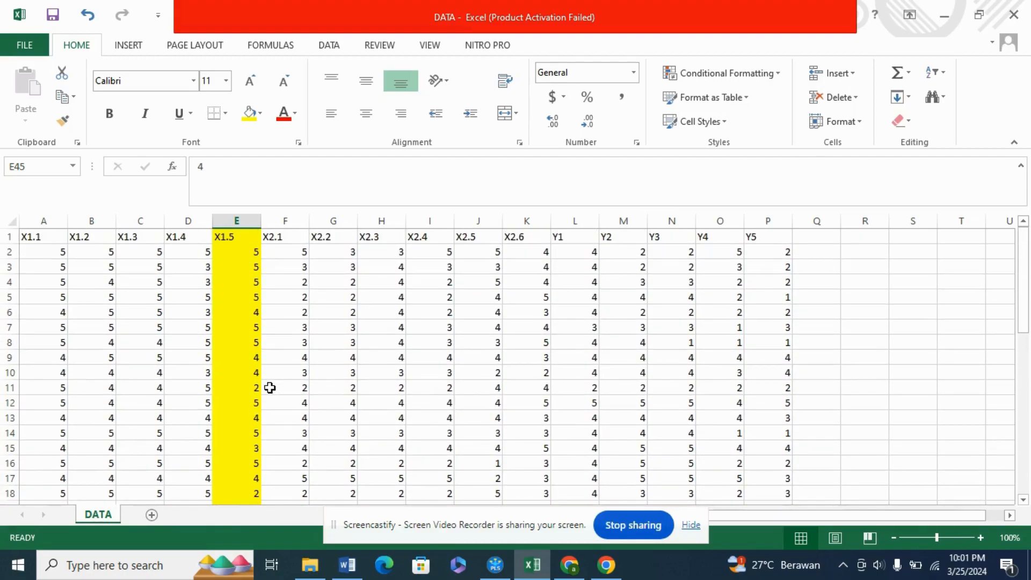
scroll(258, 398, down, 1)
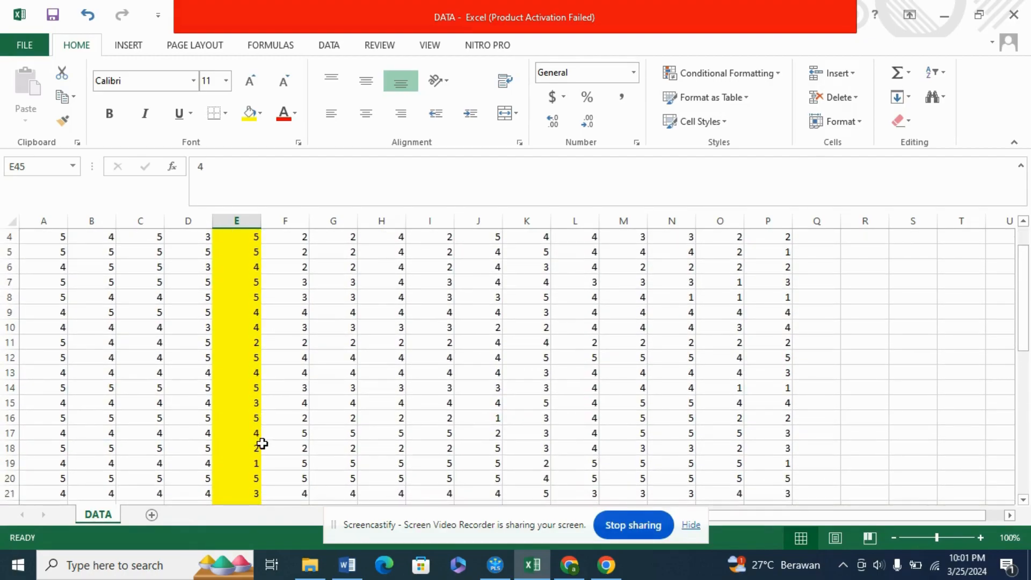
click(250, 404)
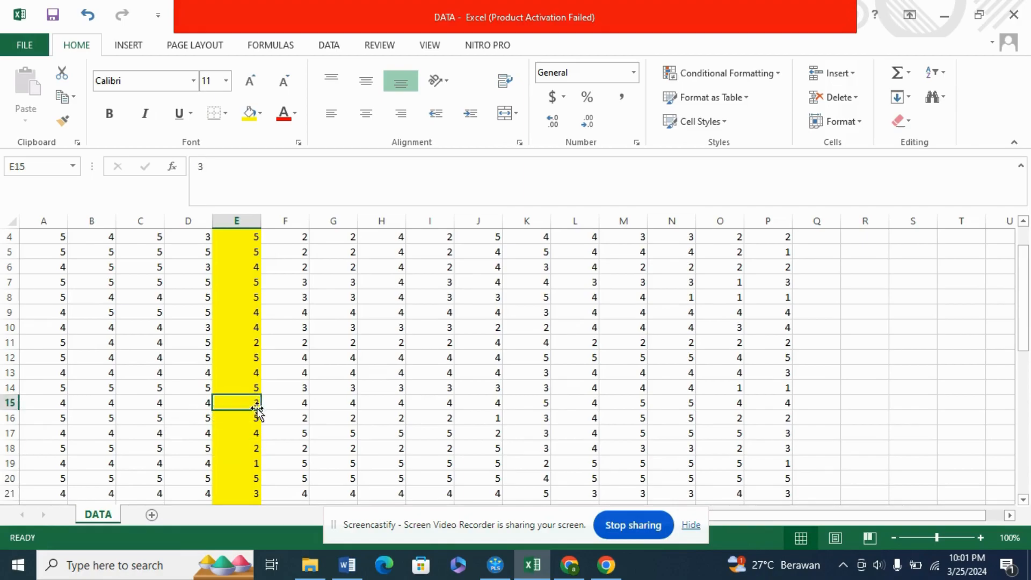
text(4)
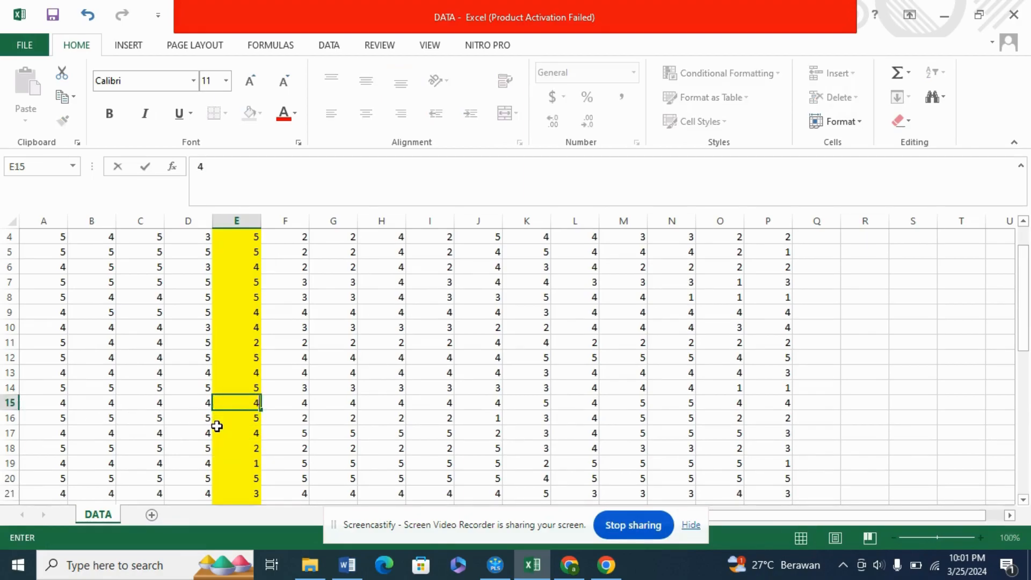
click(10, 403)
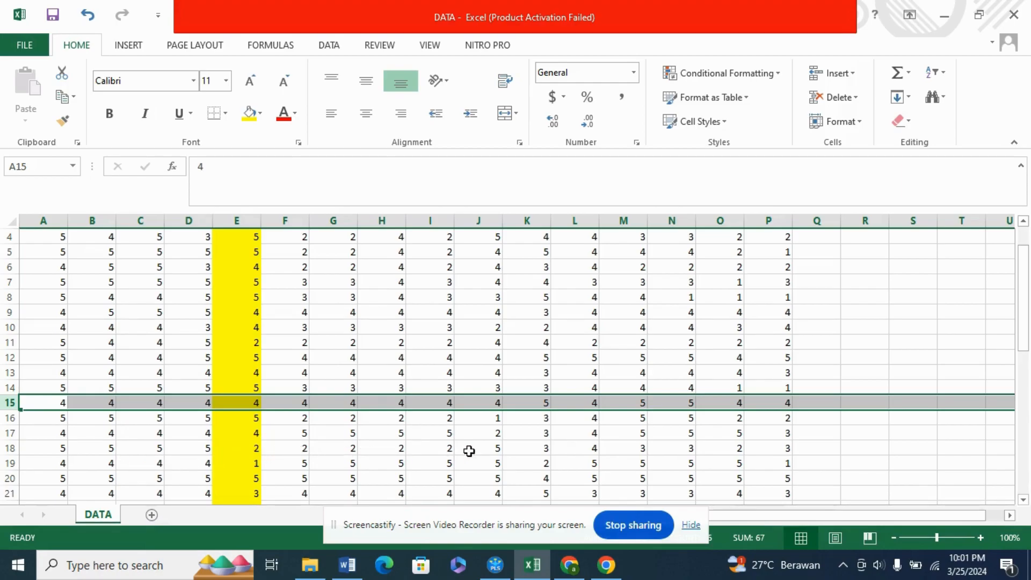
Set the X1.5 values to 5 in row 18 and 4 in row 19.
click(260, 453)
key(BackSpace)
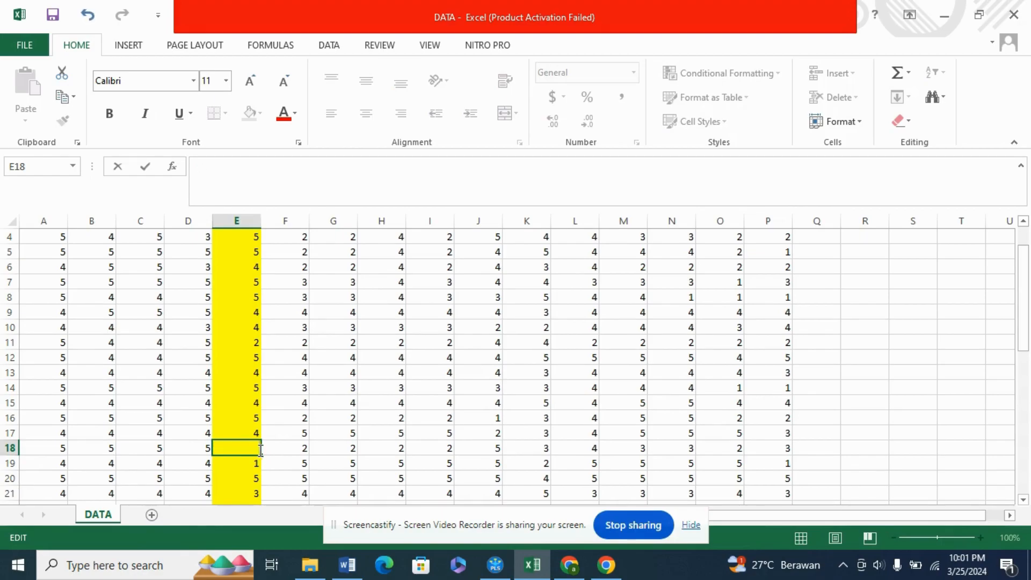
text(5)
click(254, 461)
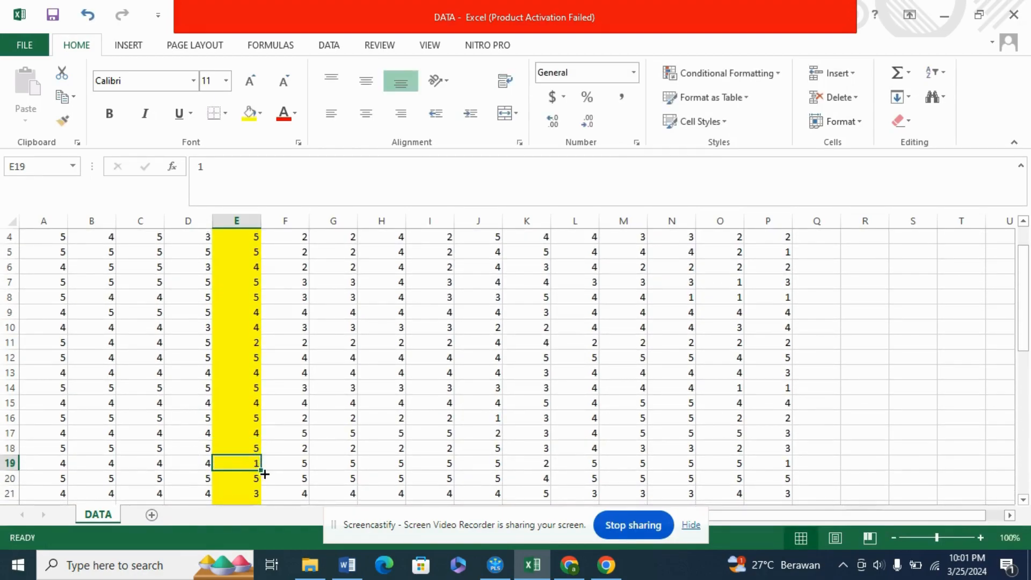
text(4)
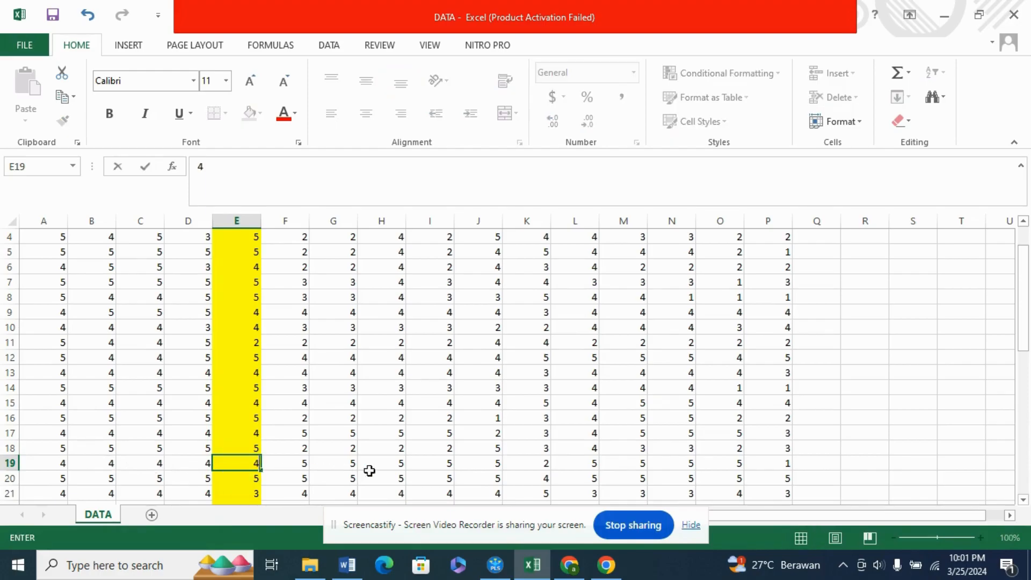
Set the X1.5 values to 4 in row 23 and 5 in row 25.
scroll(300, 476, down, 3)
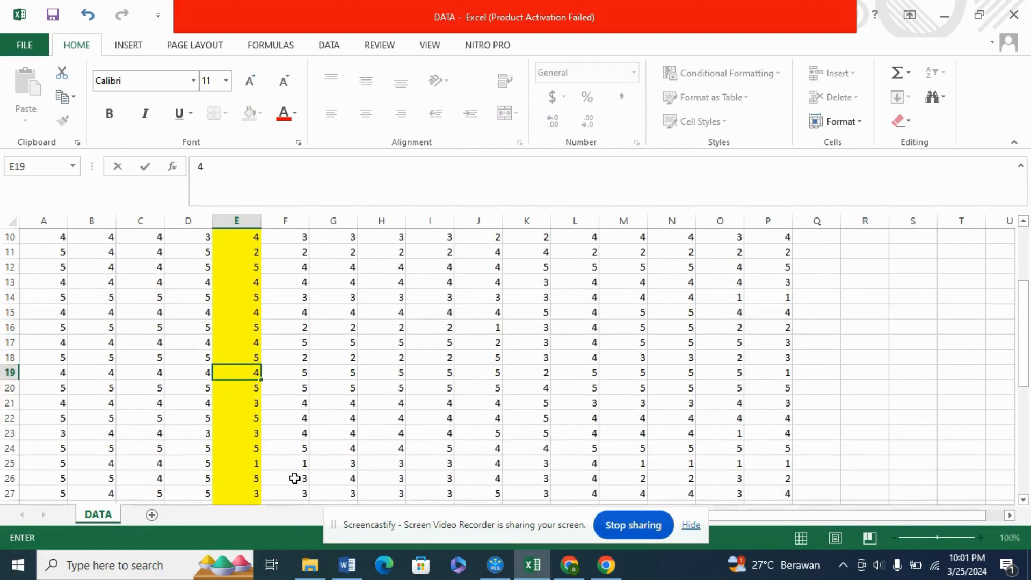
click(256, 421)
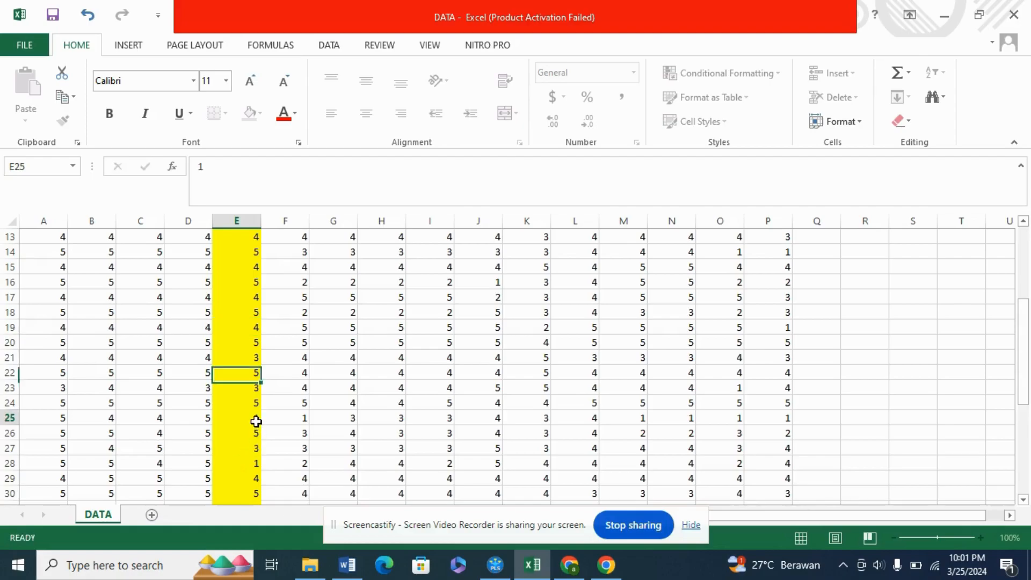
click(256, 392)
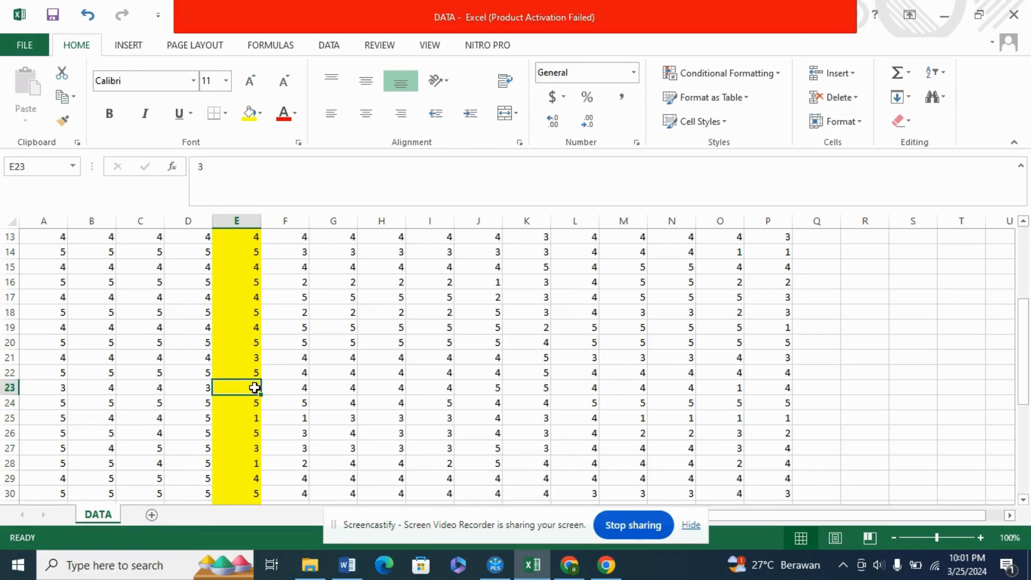
double_click(255, 388)
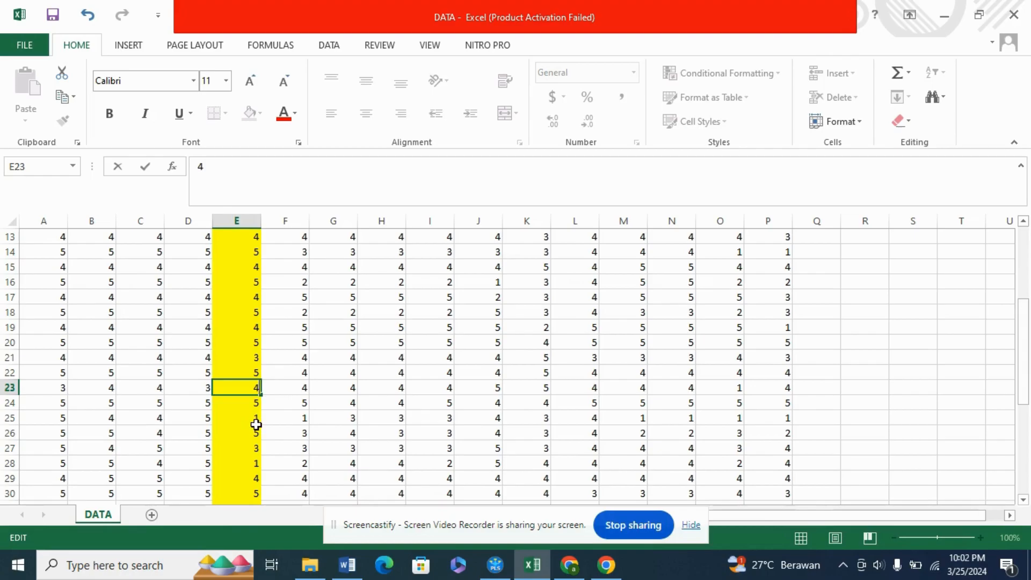
click(259, 420)
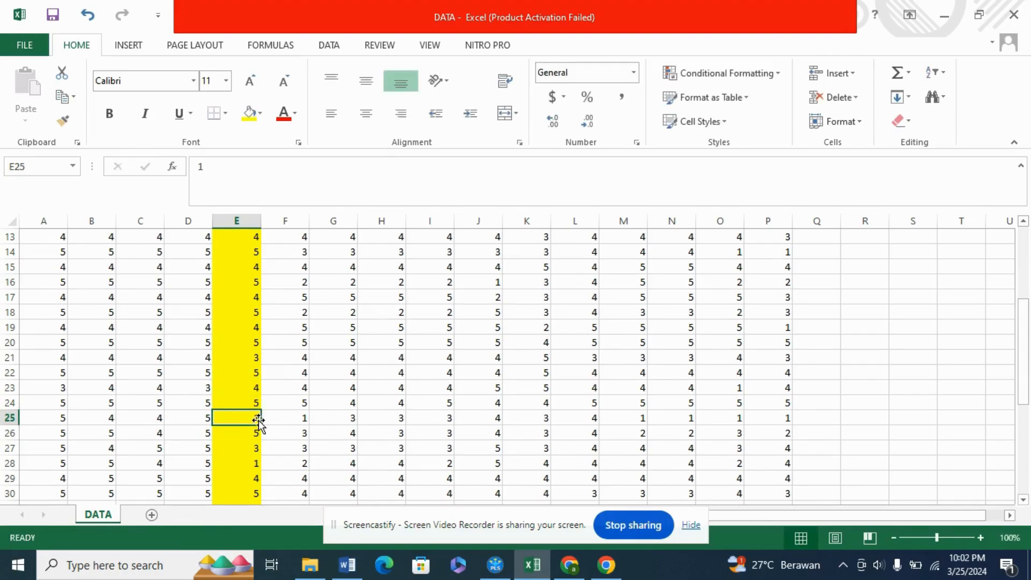
text(5)
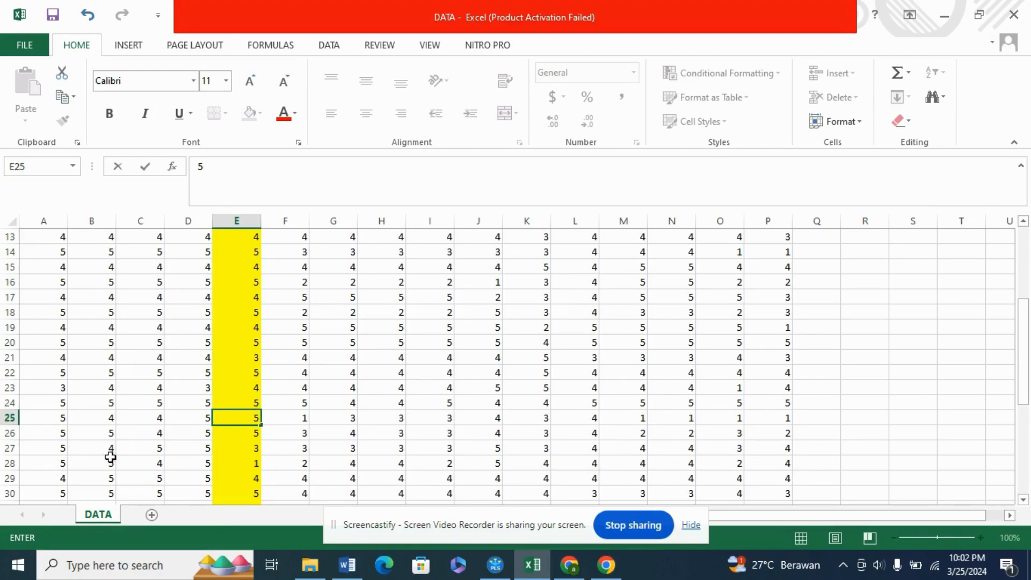
Review row 27 and set the X1.5 values to 5 in row 27 and 4 in row 28.
click(6, 449)
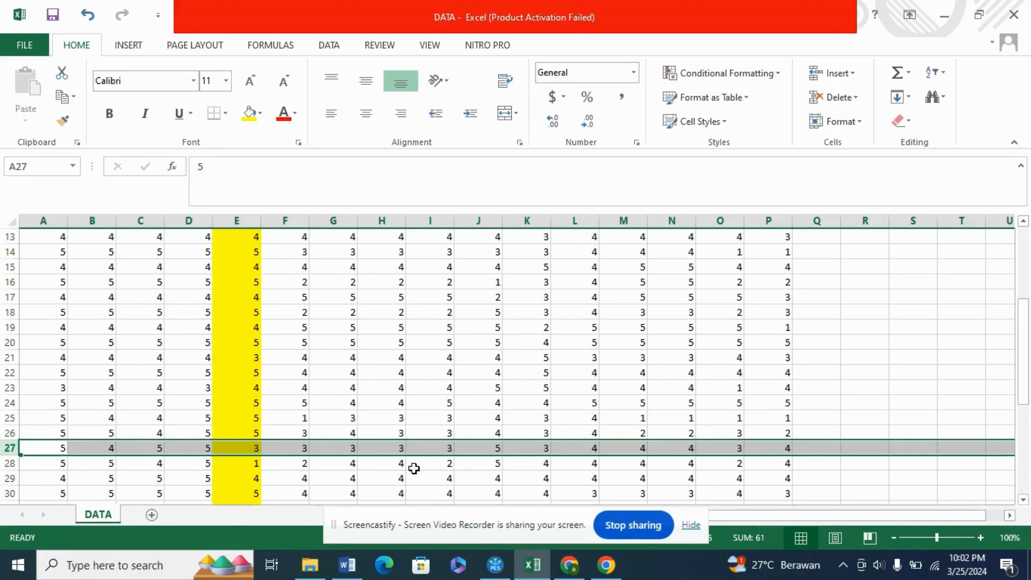
click(256, 451)
double_click(255, 451)
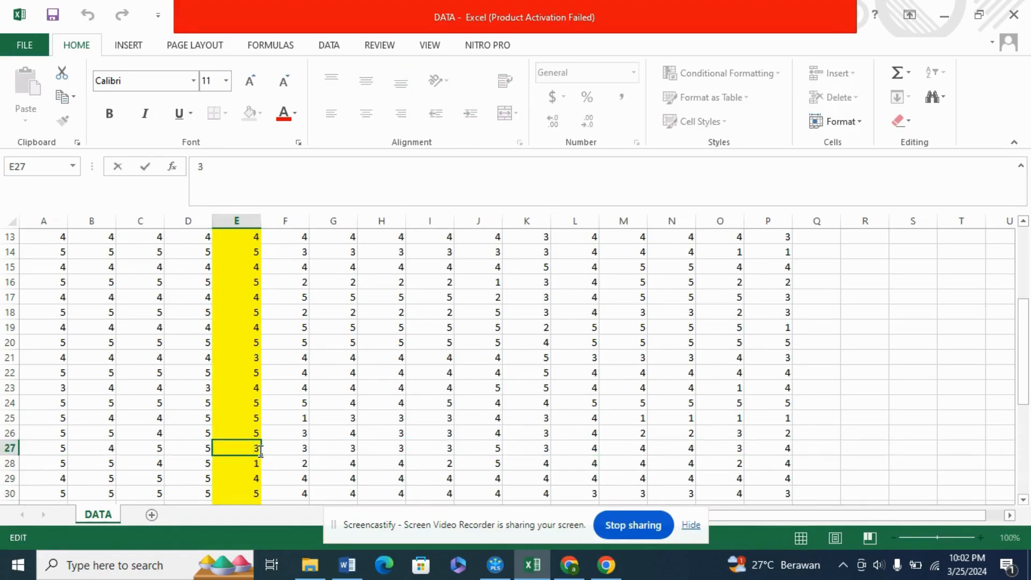
scroll(252, 457, down, 2)
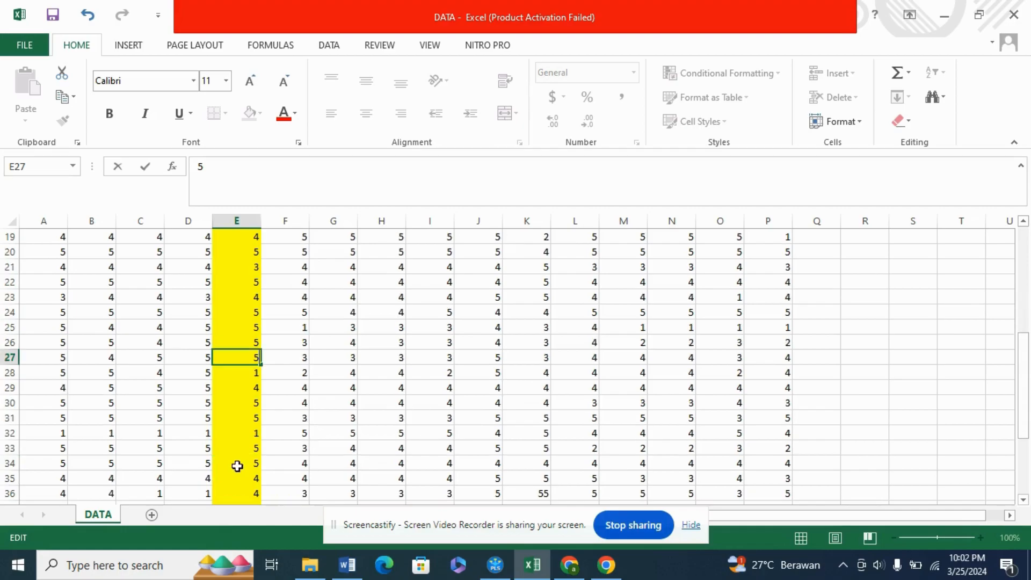
click(254, 375)
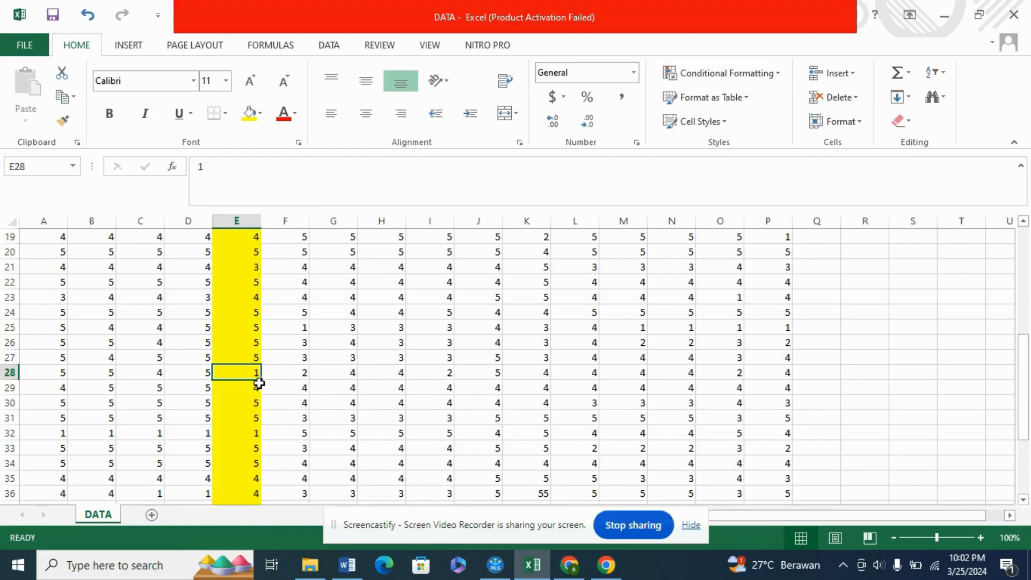
double_click(254, 376)
key(BackSpace)
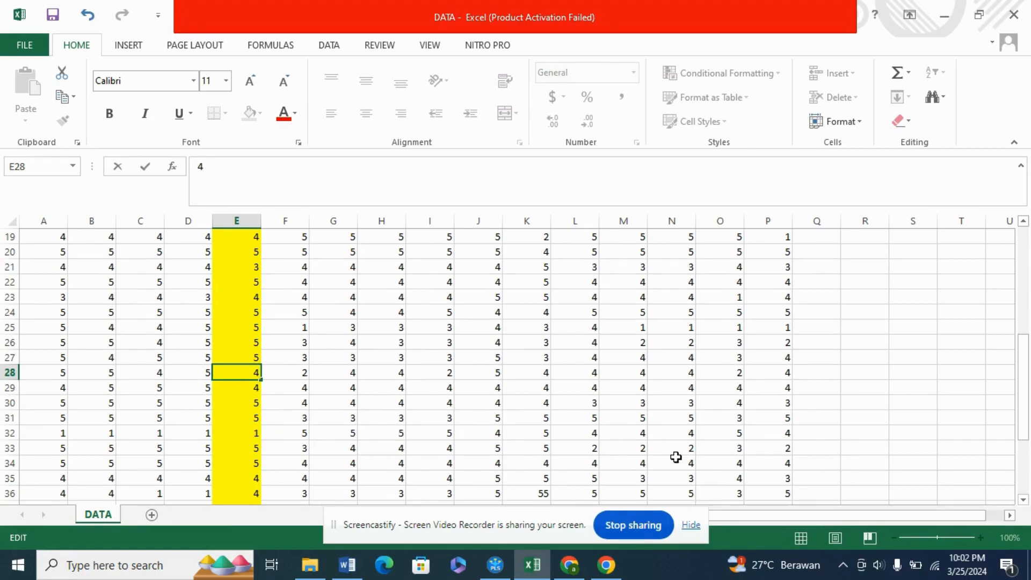
Examine the X1.5 column down to the last data row and back up for remaining inconsistent values.
scroll(295, 457, down, 2)
scroll(283, 416, down, 1)
scroll(282, 417, down, 1)
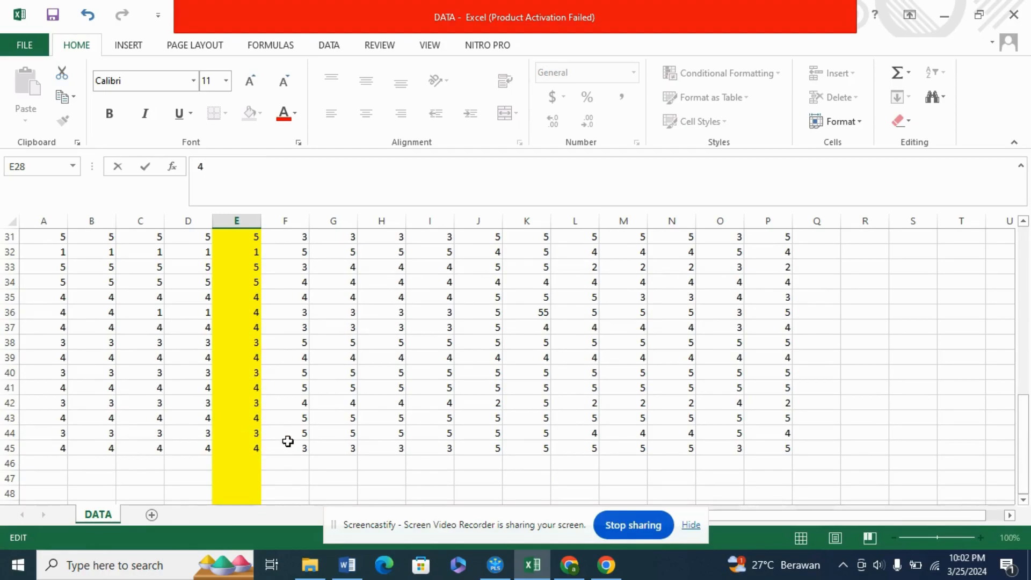
scroll(285, 432, up, 2)
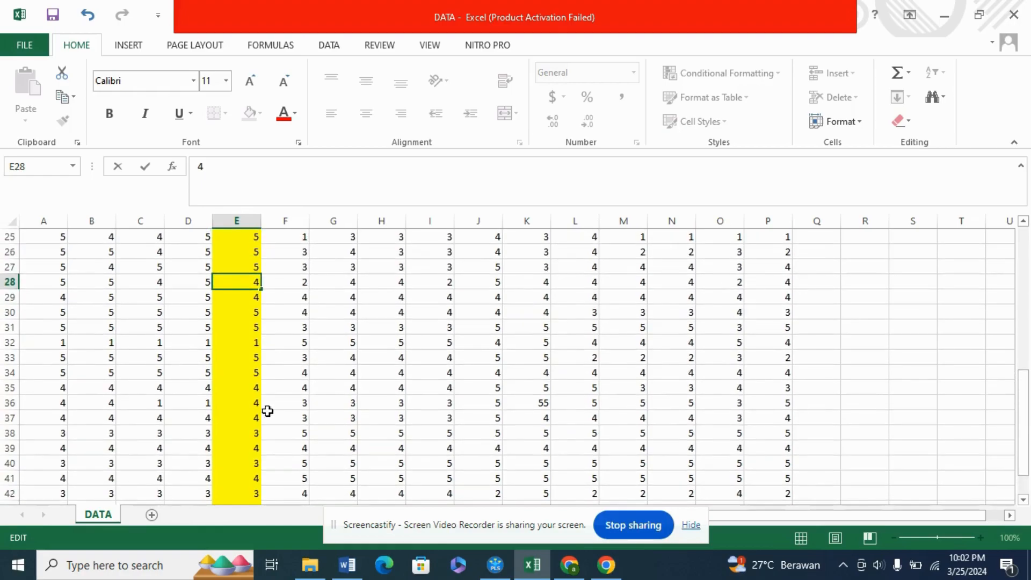
scroll(304, 375, up, 2)
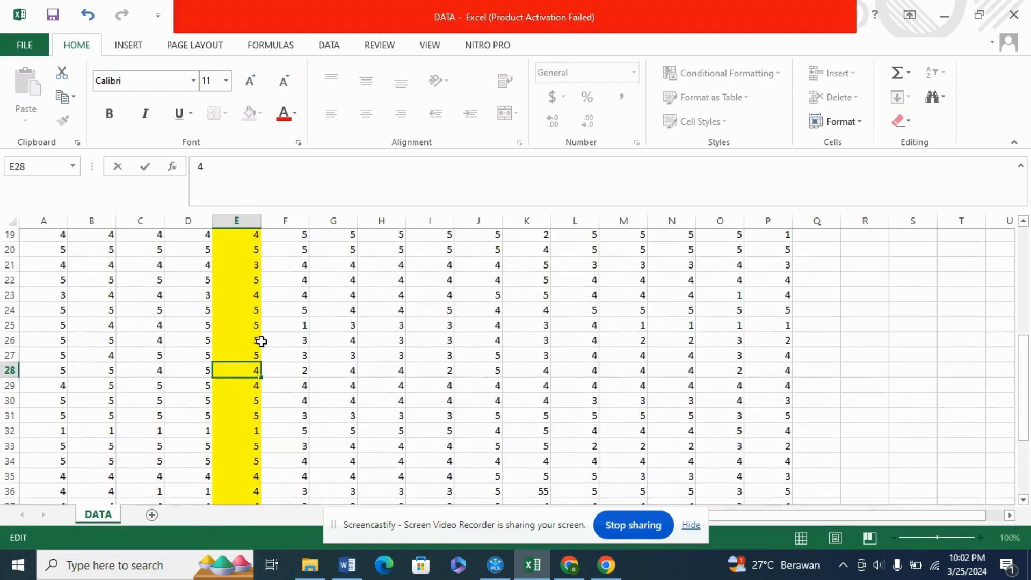
scroll(279, 350, up, 1)
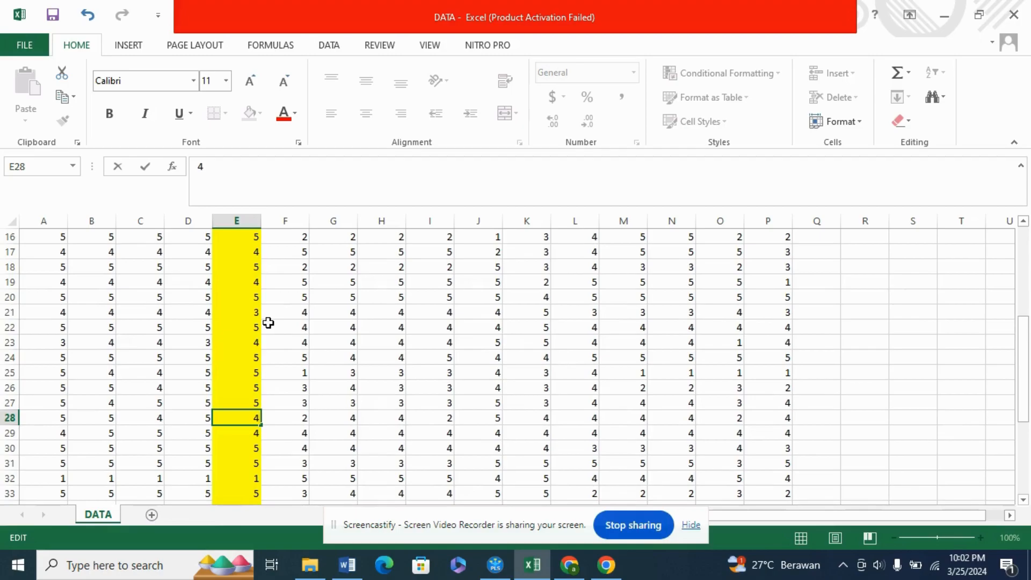
scroll(267, 323, up, 4)
Remove the yellow highlight from the whole X1.5 column.
click(245, 220)
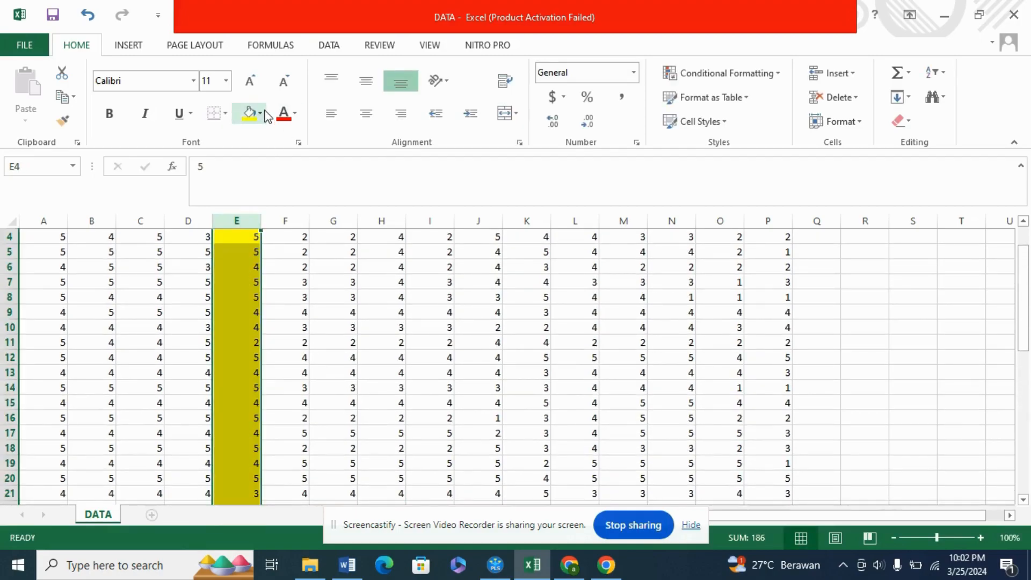
click(260, 113)
click(251, 247)
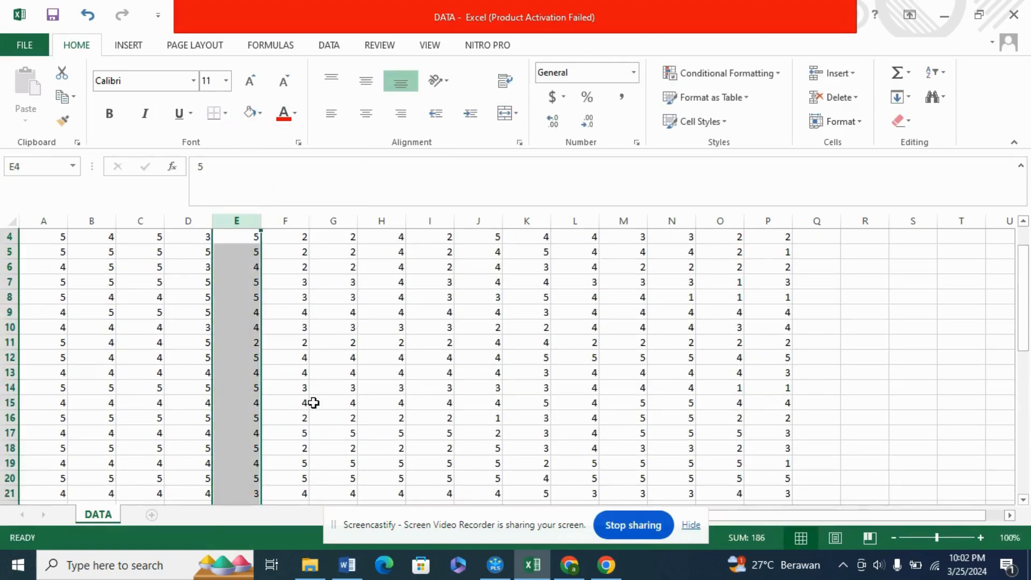
click(285, 358)
scroll(322, 352, up, 1)
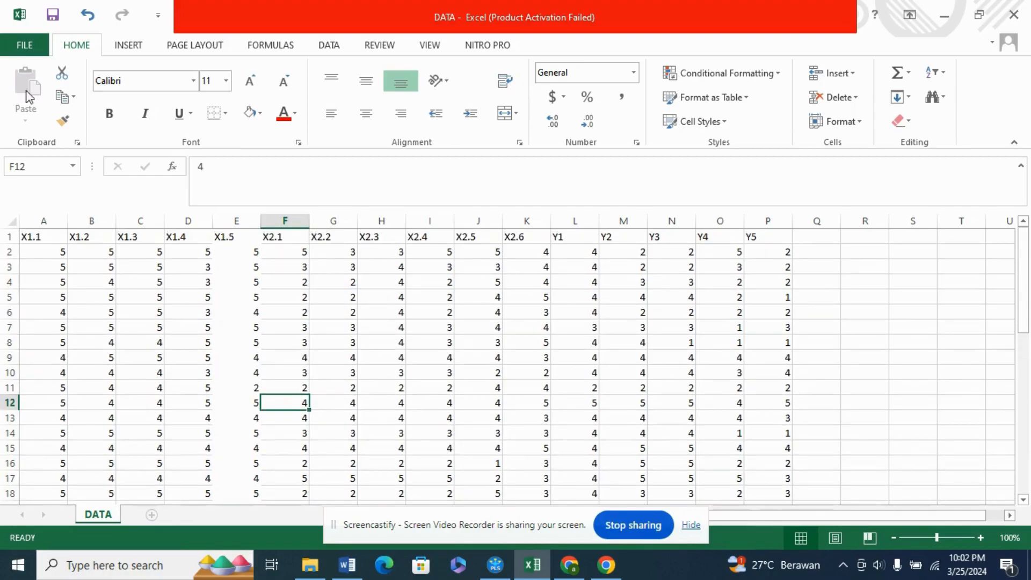
Save the changes to the DATA workbook.
click(24, 45)
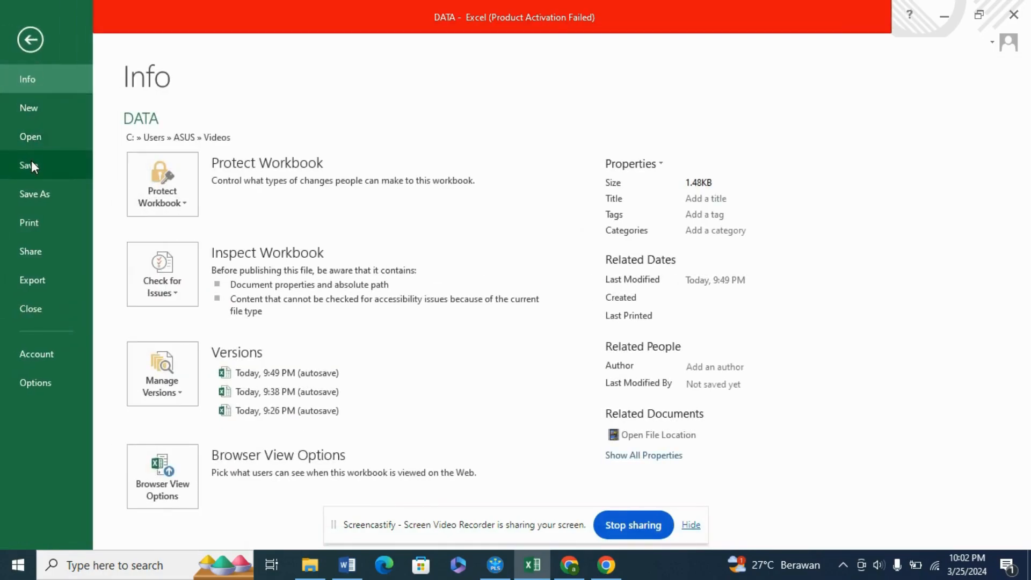
click(30, 164)
click(452, 388)
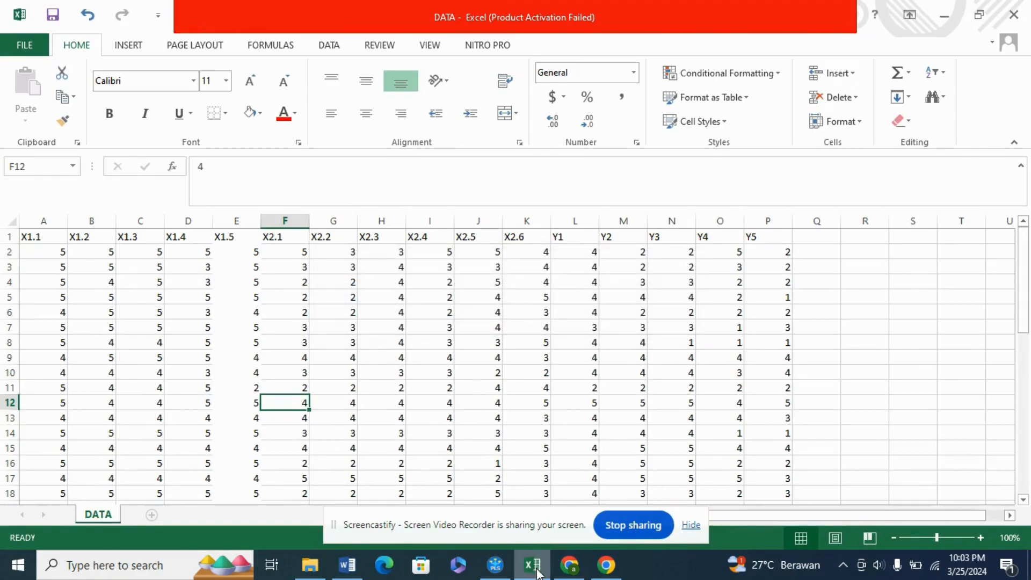
Switch to SmartPLS and close the uji model back to the workspace, saving its changes.
click(496, 565)
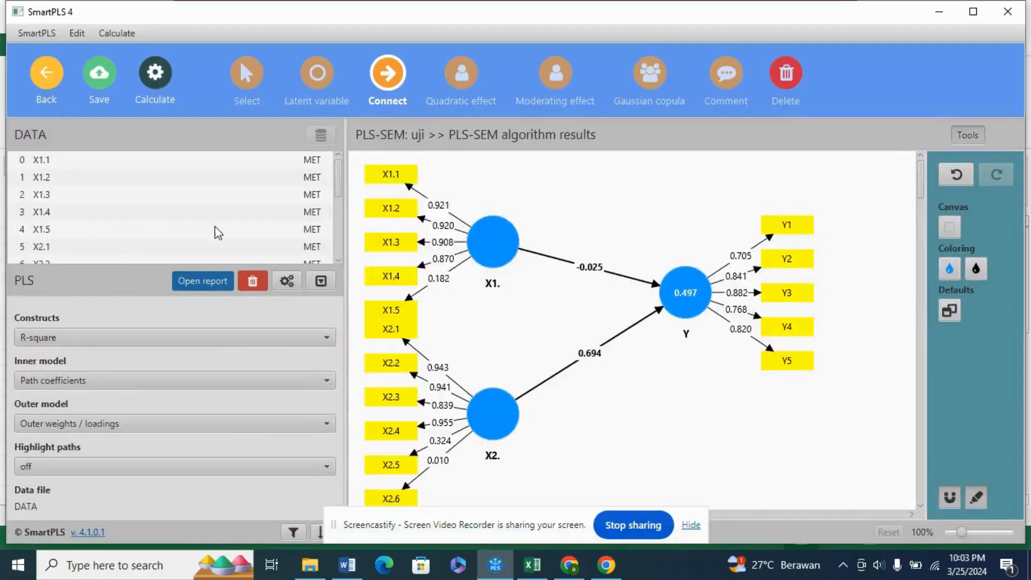
click(46, 74)
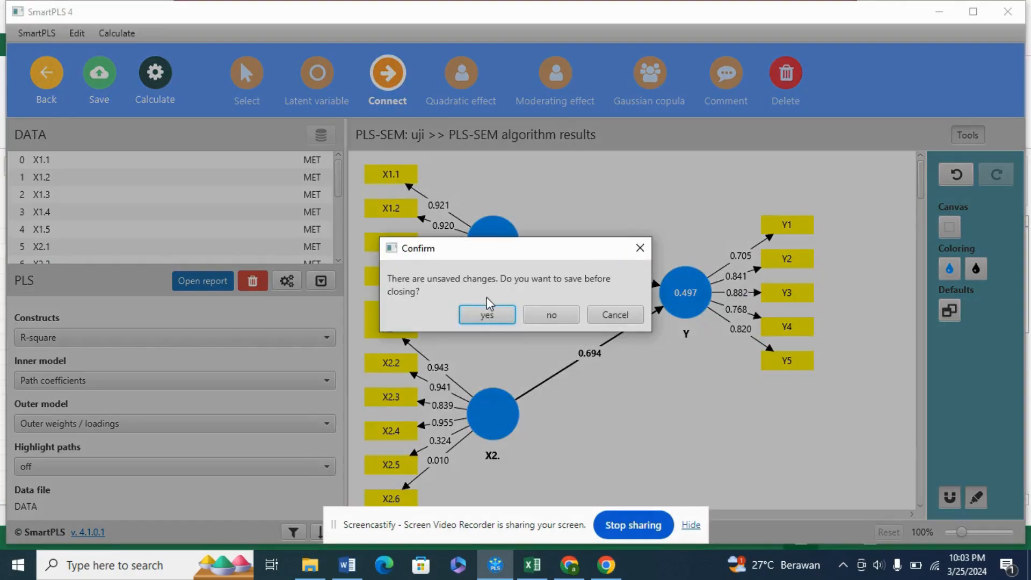
click(487, 316)
Delete the DATA file and the uji model from the aaaaaa project.
right_click(69, 199)
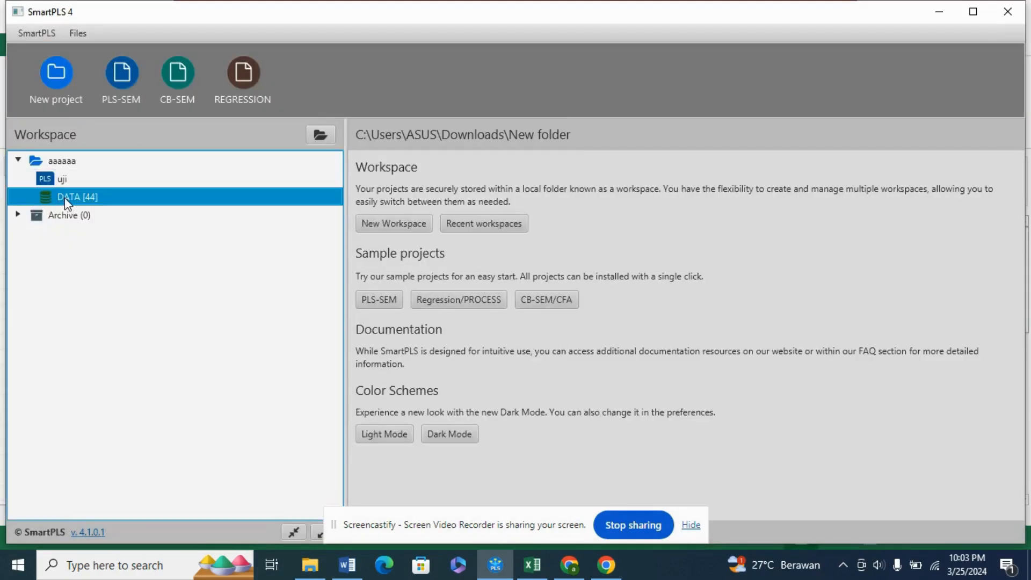
click(113, 327)
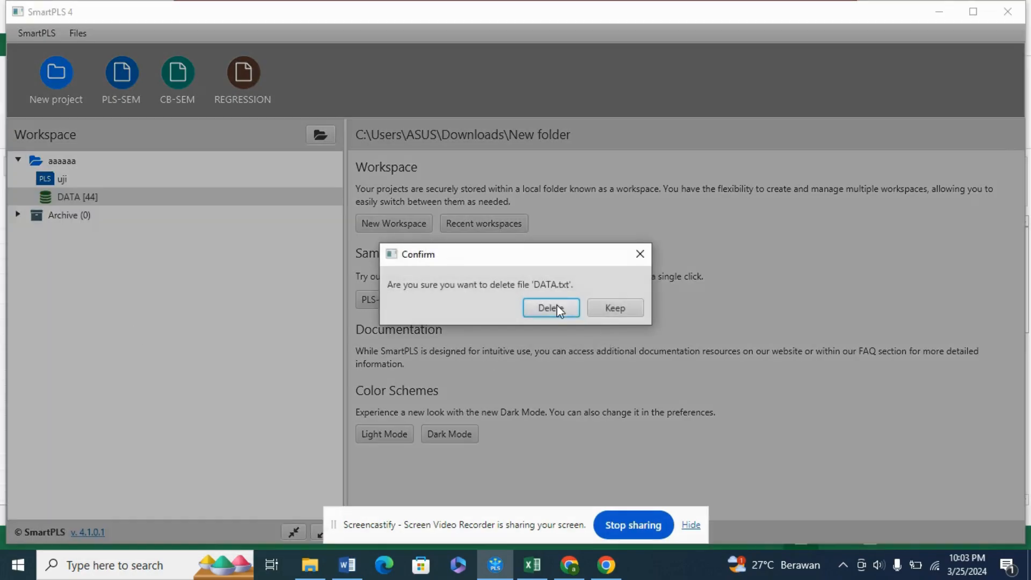
click(550, 307)
click(61, 196)
right_click(61, 197)
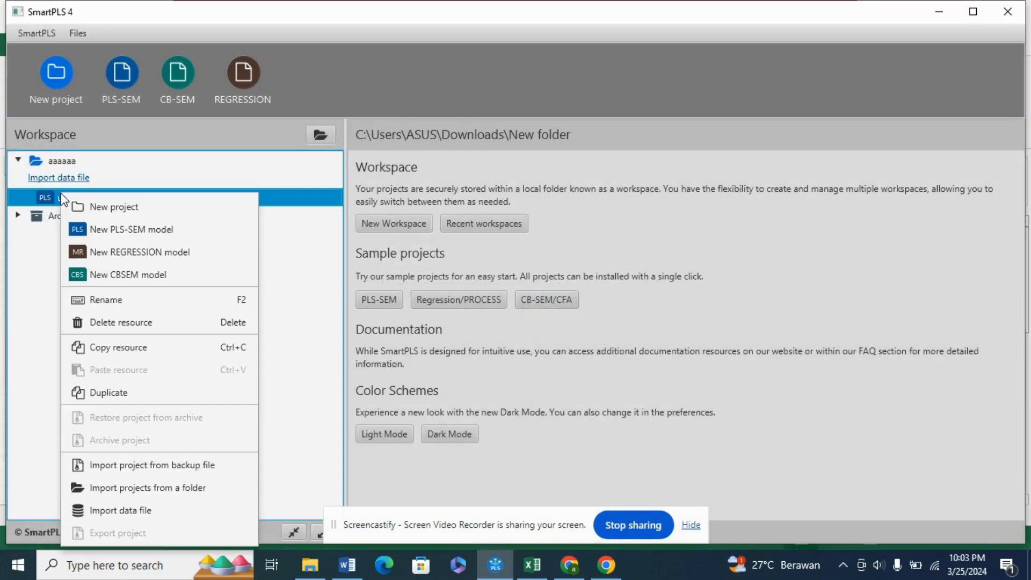
click(110, 321)
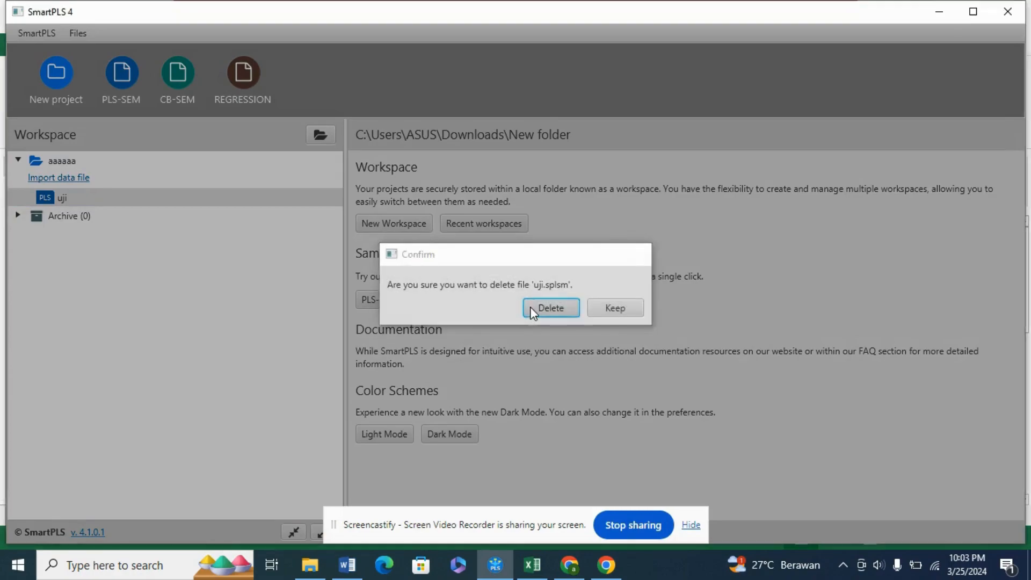
click(530, 308)
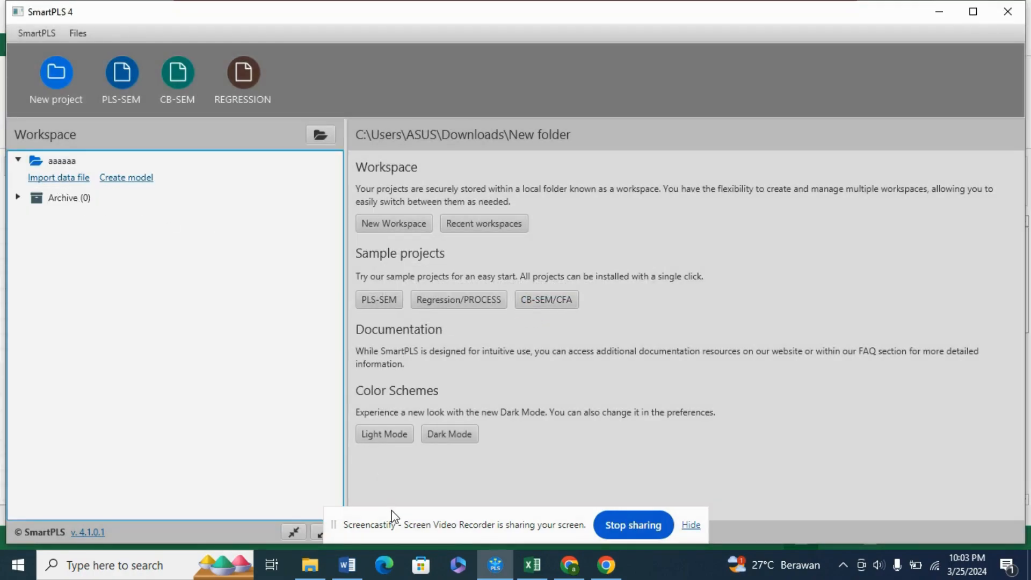
Start a data file import into the aaaaaa project and choose the revised DATA file.
click(63, 182)
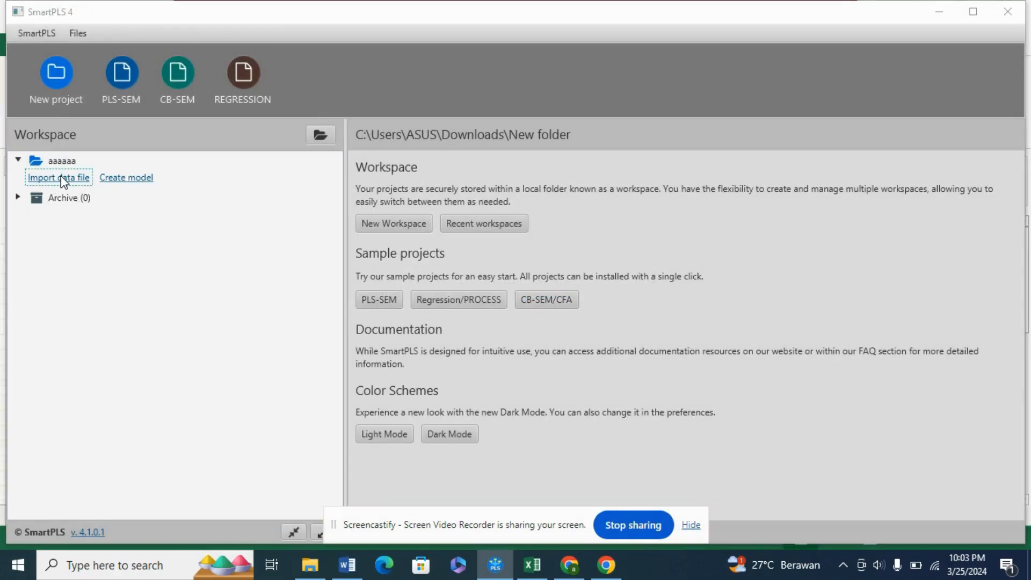
click(161, 144)
click(392, 361)
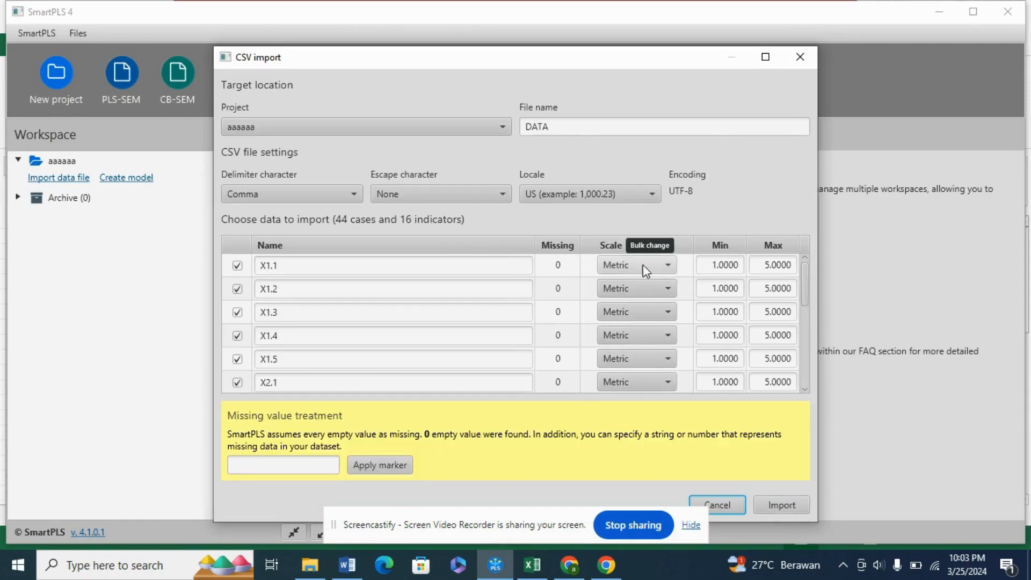
Bulk-set the scale of all indicators to Metric, import the DATA file, and return to the workspace.
click(643, 244)
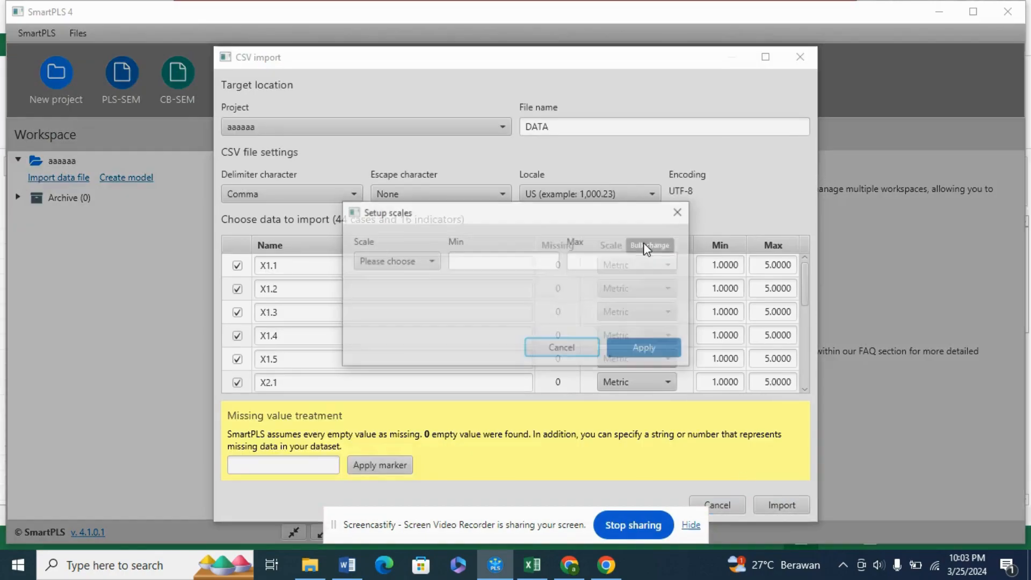
click(425, 260)
click(369, 297)
click(672, 346)
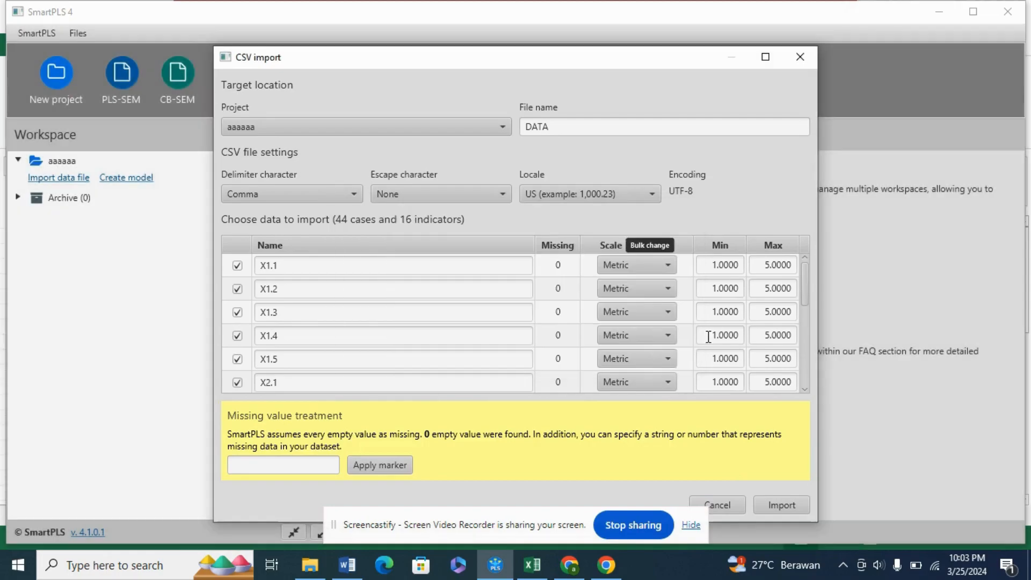
click(664, 266)
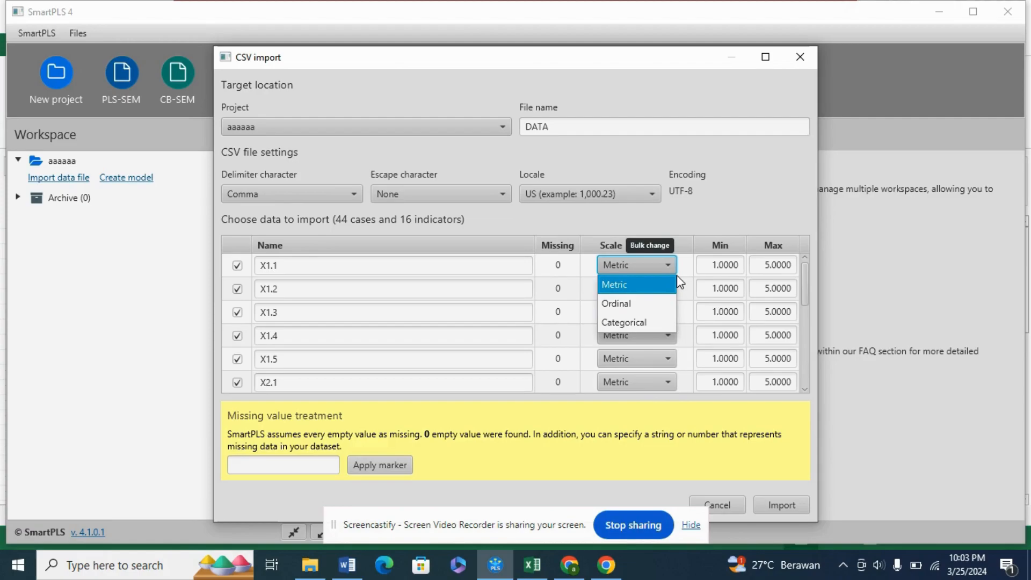
click(704, 221)
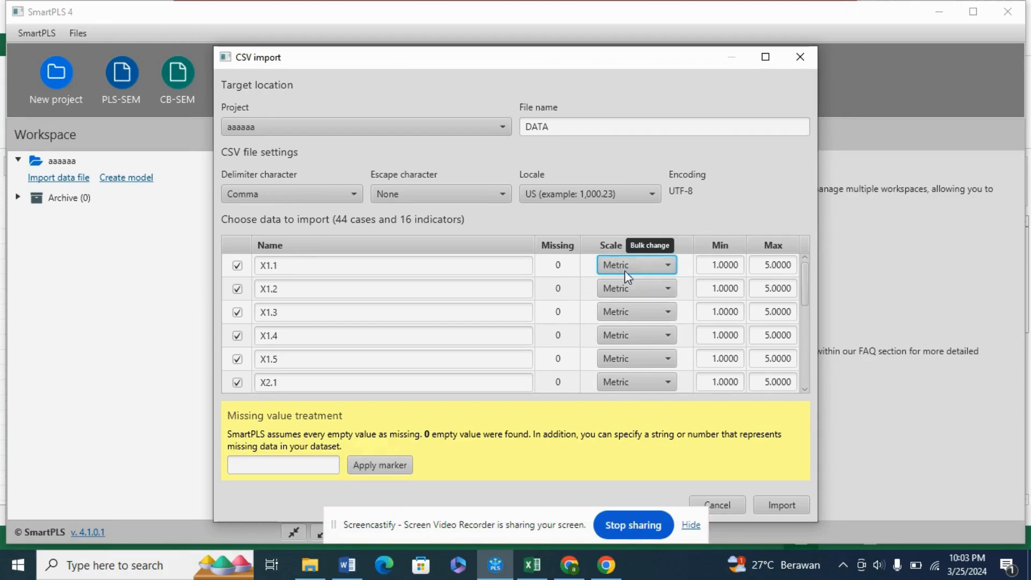
click(787, 499)
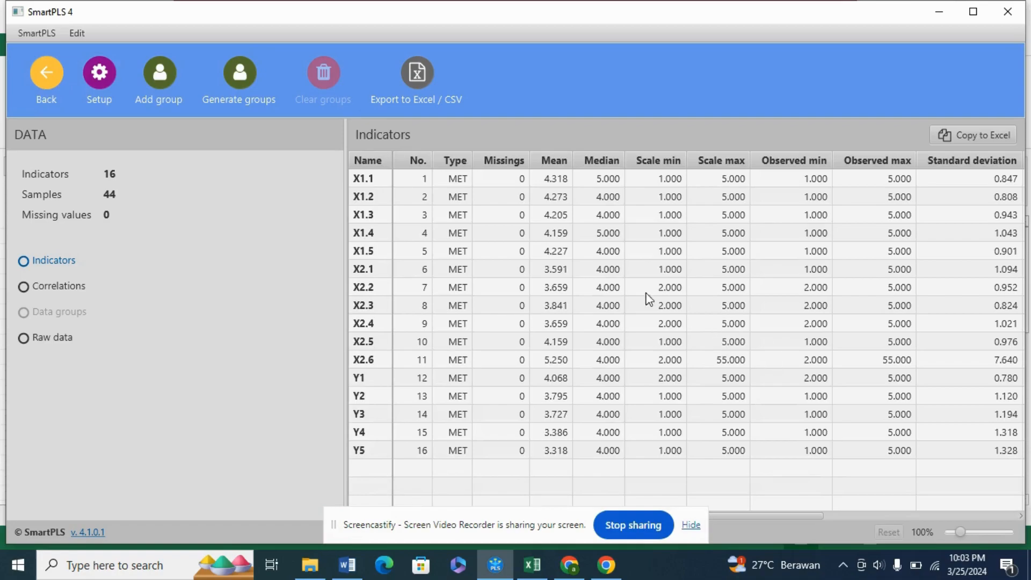
click(47, 75)
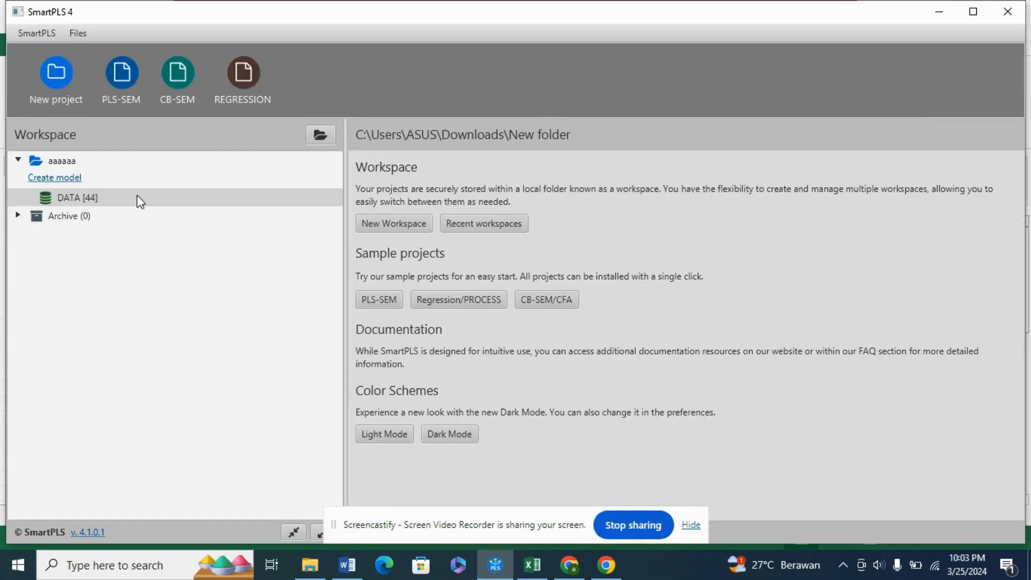
Create a PLS-SEM model named ujiiiii in the aaaaaa project.
click(55, 177)
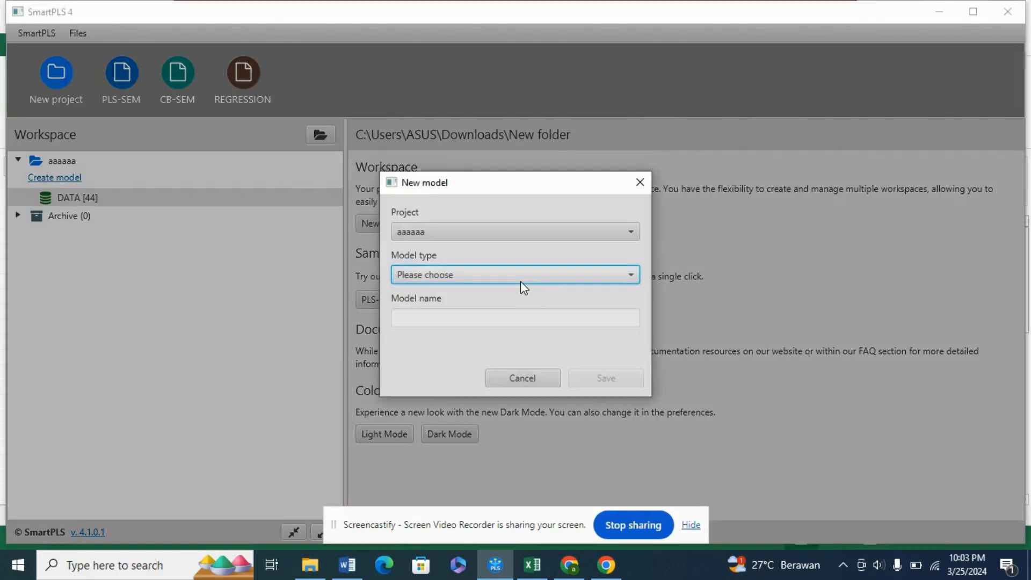
click(520, 282)
click(461, 294)
click(549, 320)
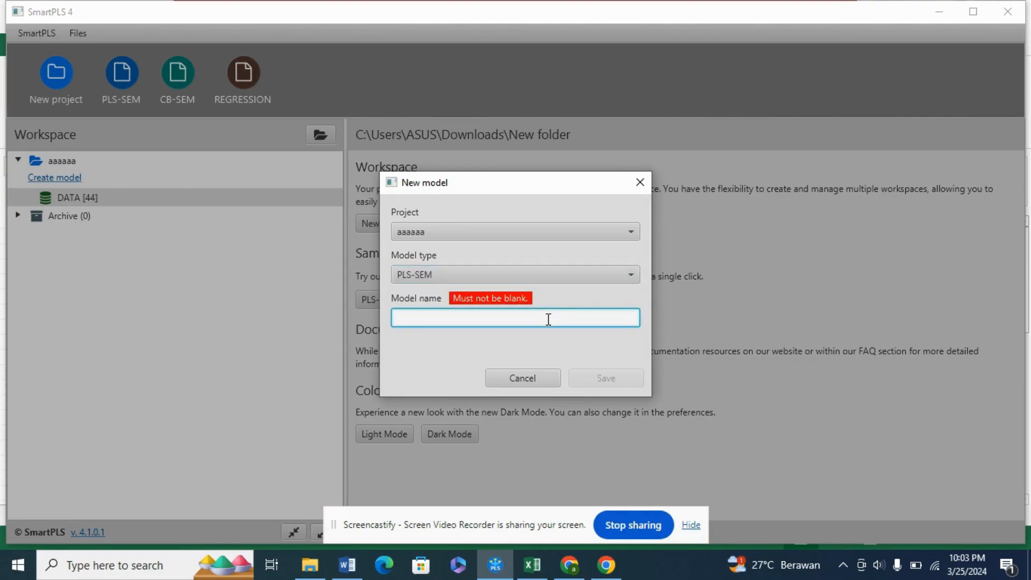
text(uji)
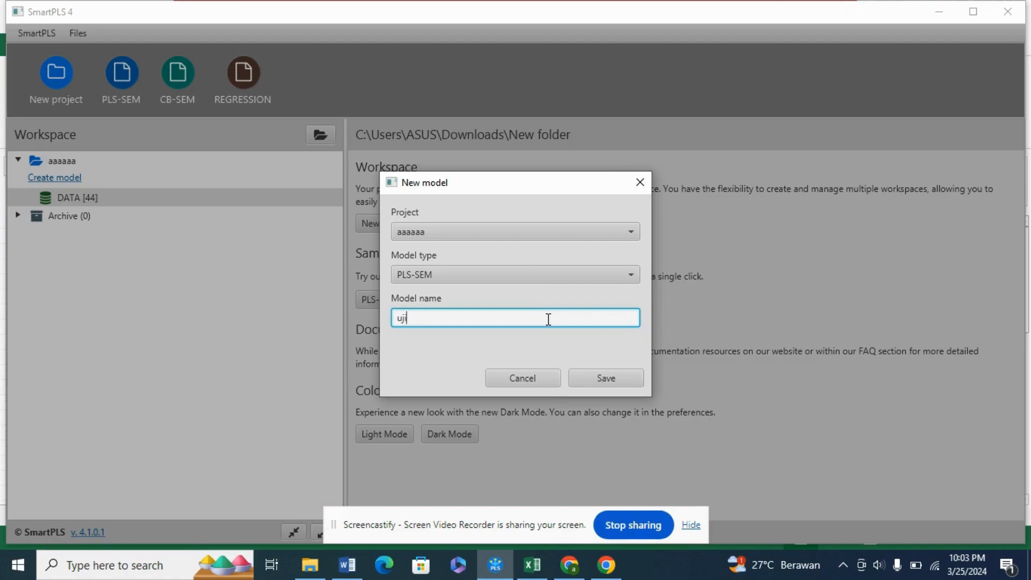
text(iiii)
click(611, 378)
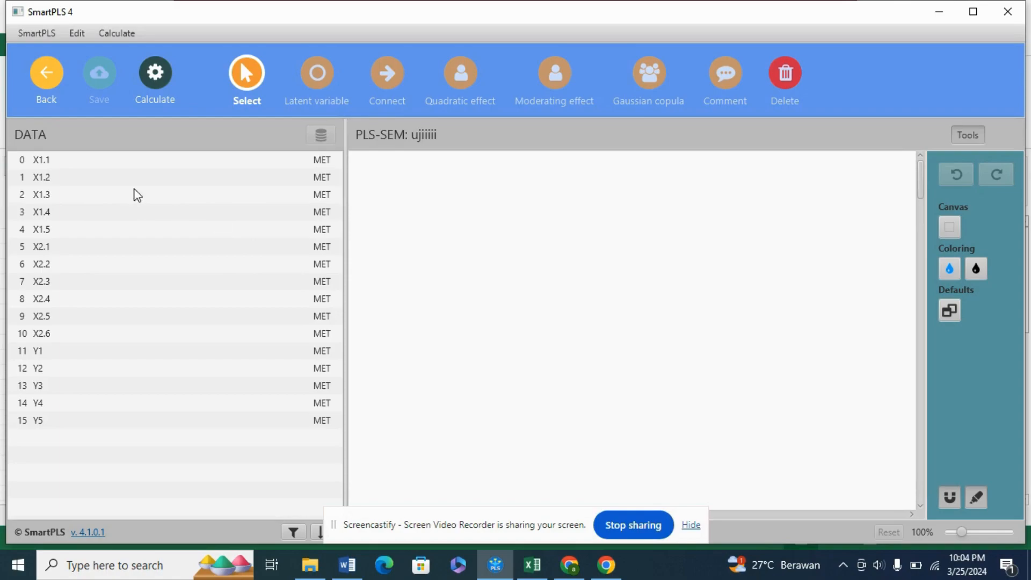
Add a latent variable X1. to the upper part of the canvas using indicators X1.1 to X1.5.
click(54, 164)
shift+click(53, 235)
drag(85, 210, 485, 225)
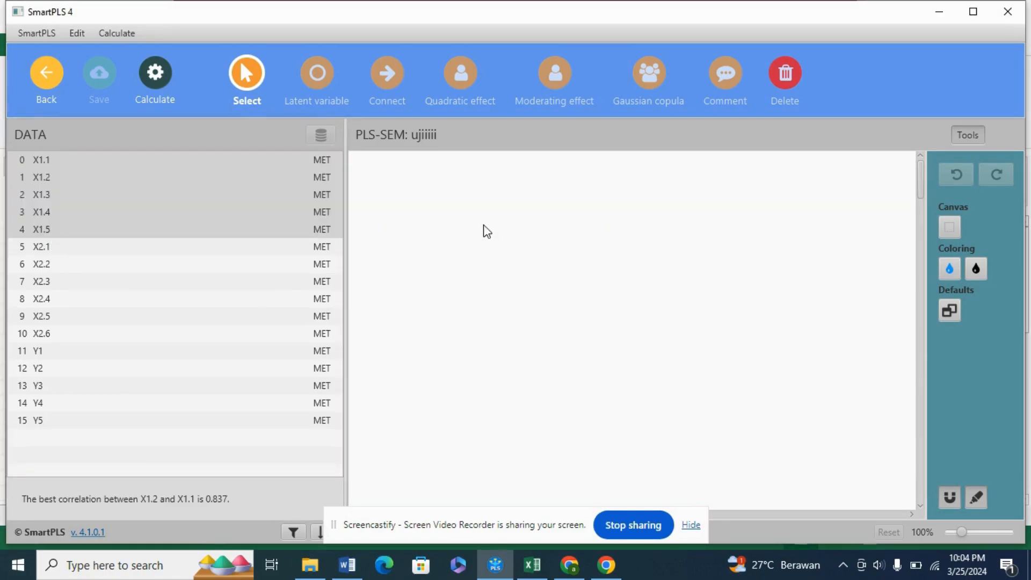
Add a latent variable X2. below X1. using indicators X2.1 to X2.6.
click(45, 237)
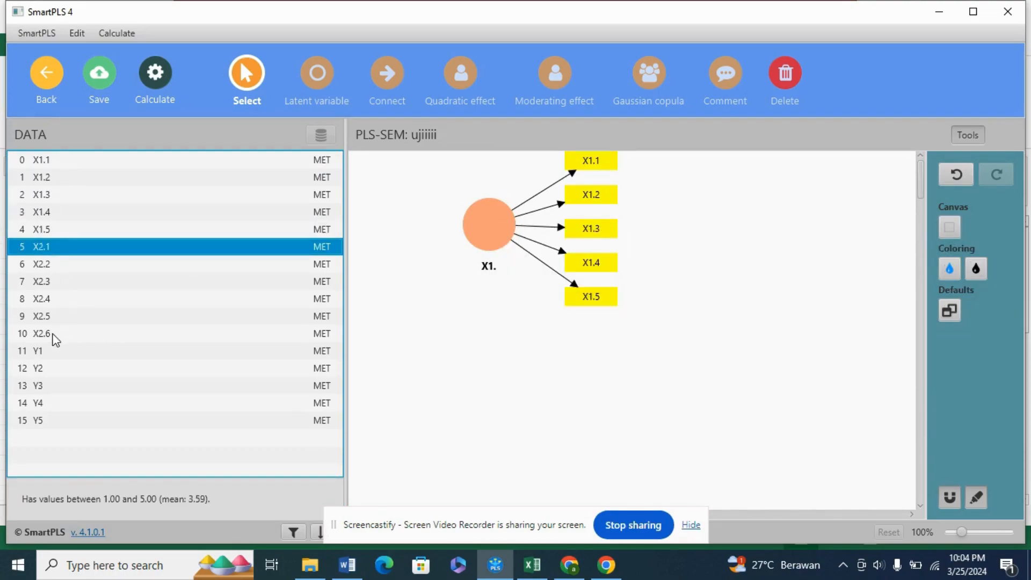
shift+click(53, 334)
drag(88, 272, 479, 428)
key(Return)
click(721, 358)
Align the indicators of X1. and X2. on the left side of their latent variables.
drag(490, 240, 491, 245)
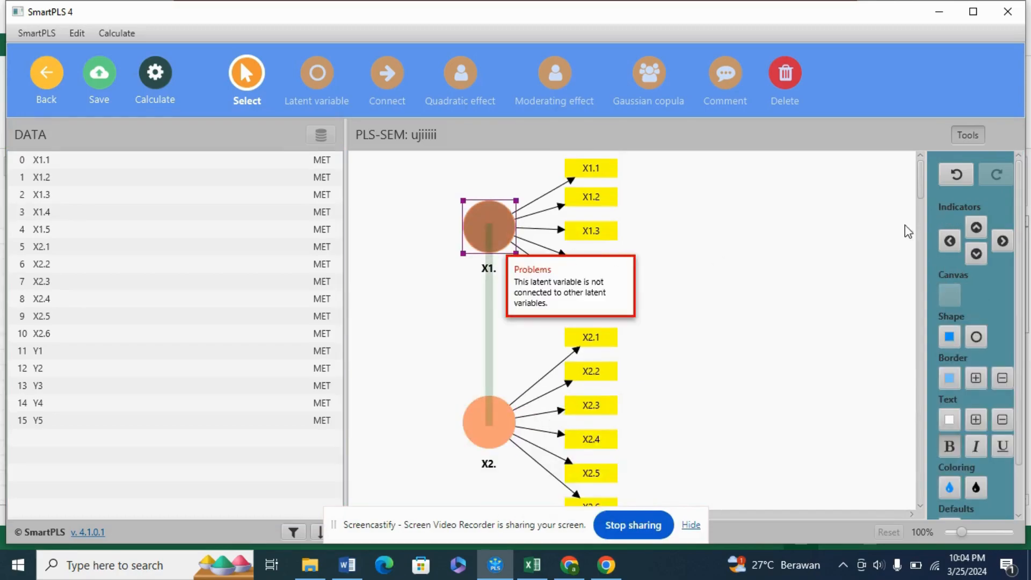
click(950, 242)
click(492, 424)
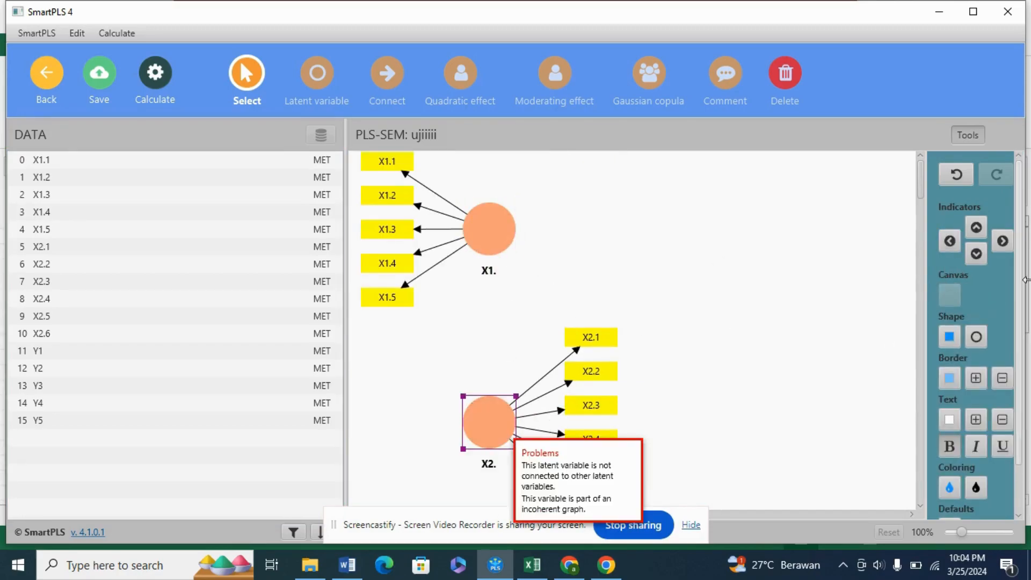
click(949, 242)
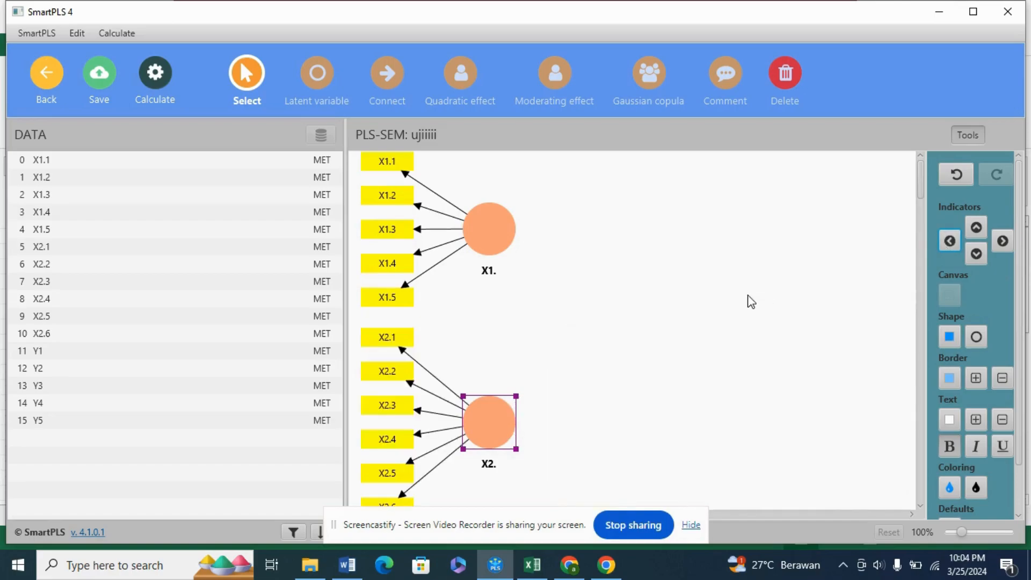
Add a latent variable Y to the right of X1. and X2. using indicators Y1 to Y5.
click(50, 359)
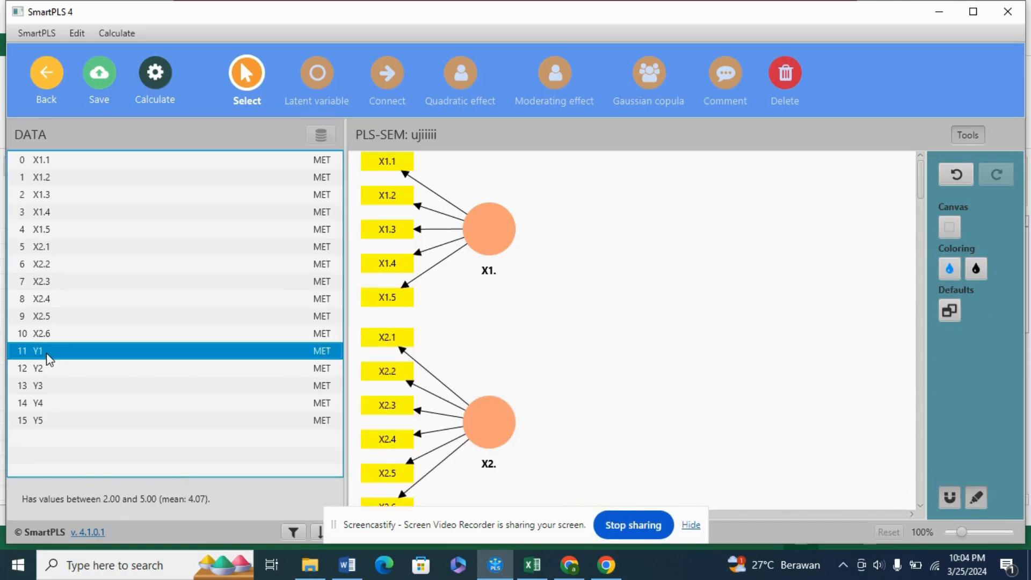
shift+click(40, 422)
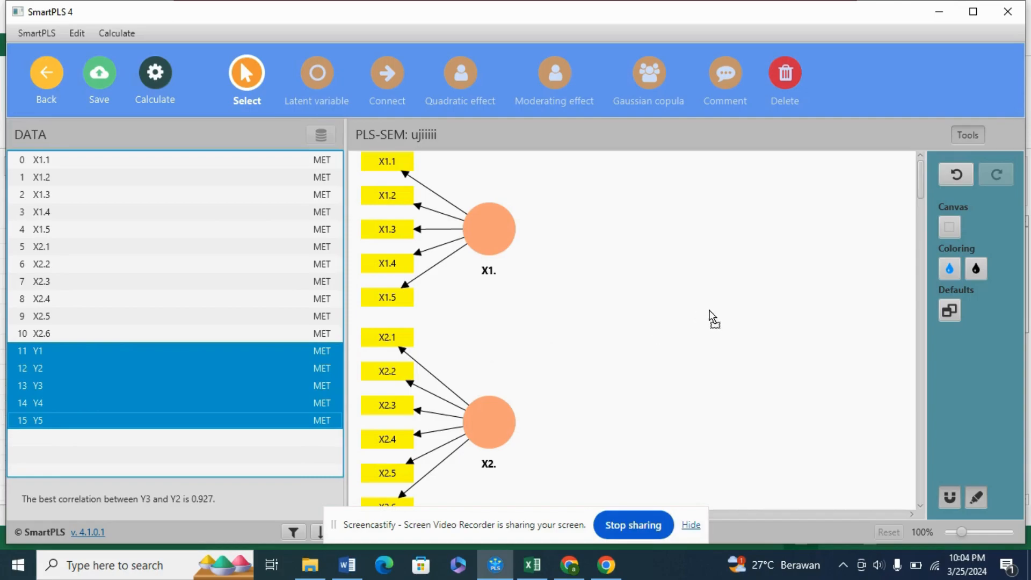
drag(710, 317, 713, 316)
key(Return)
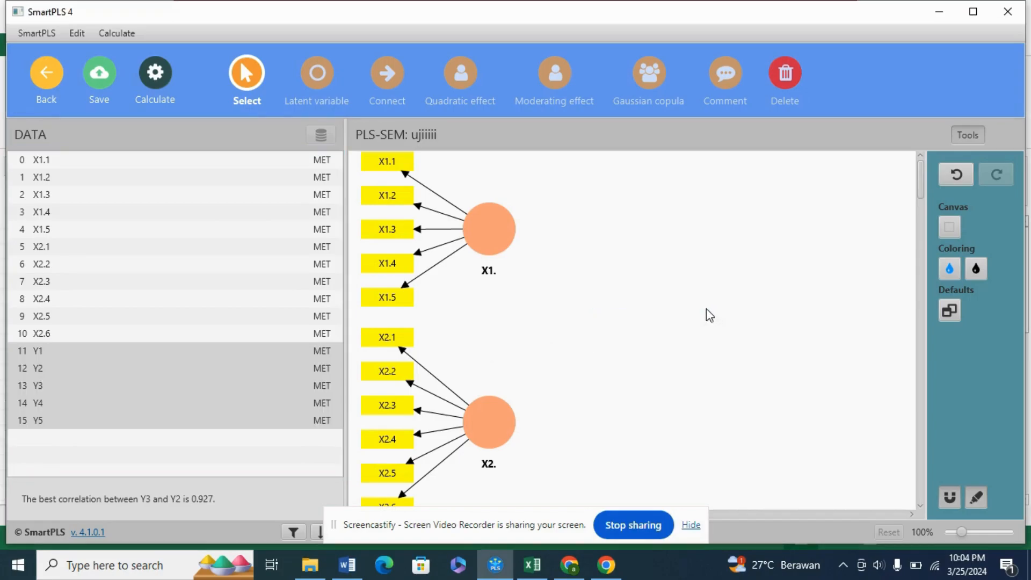
Connect X1. and X2. to Y with structural paths.
click(388, 75)
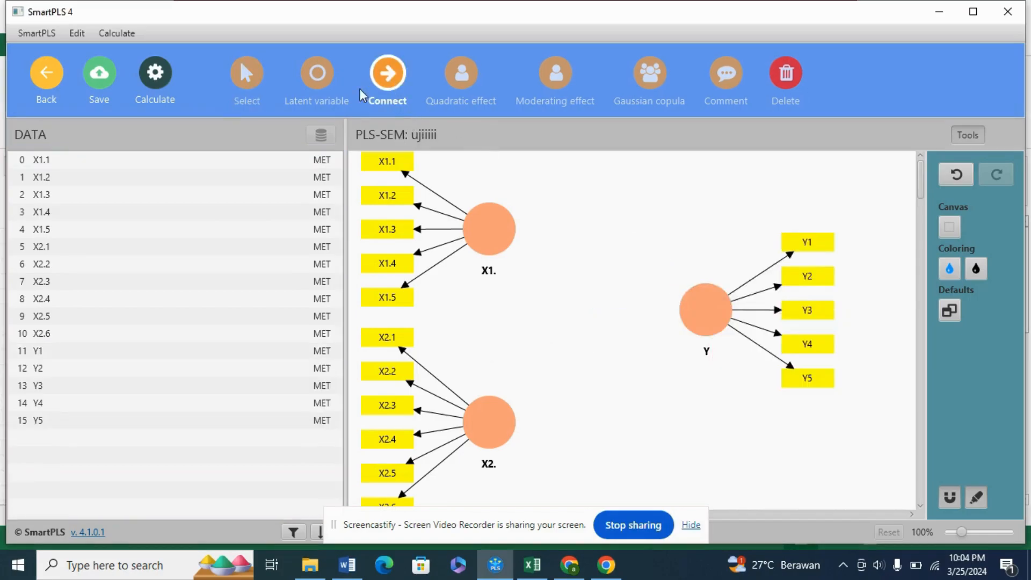
drag(565, 253, 705, 310)
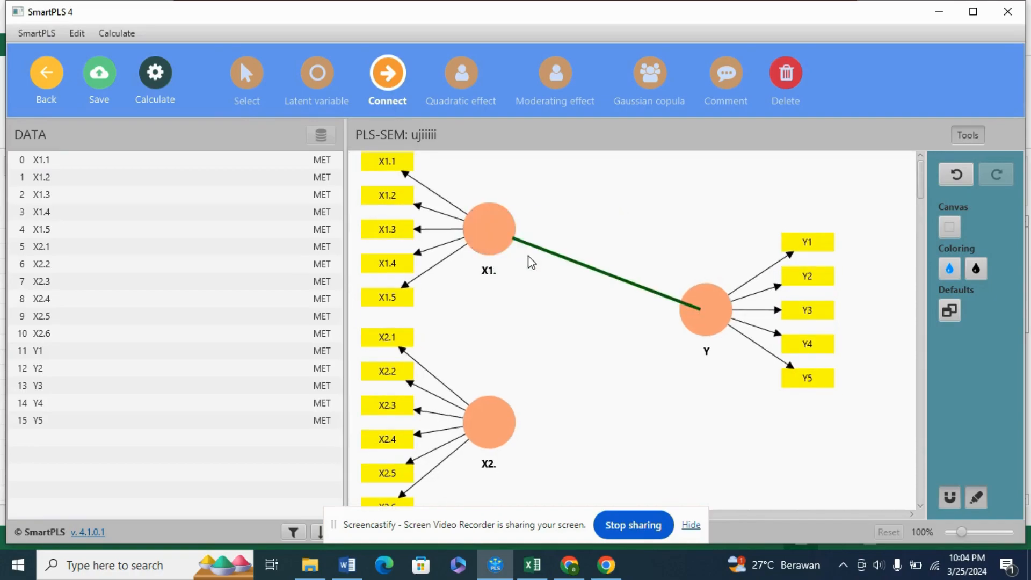
drag(517, 416, 705, 338)
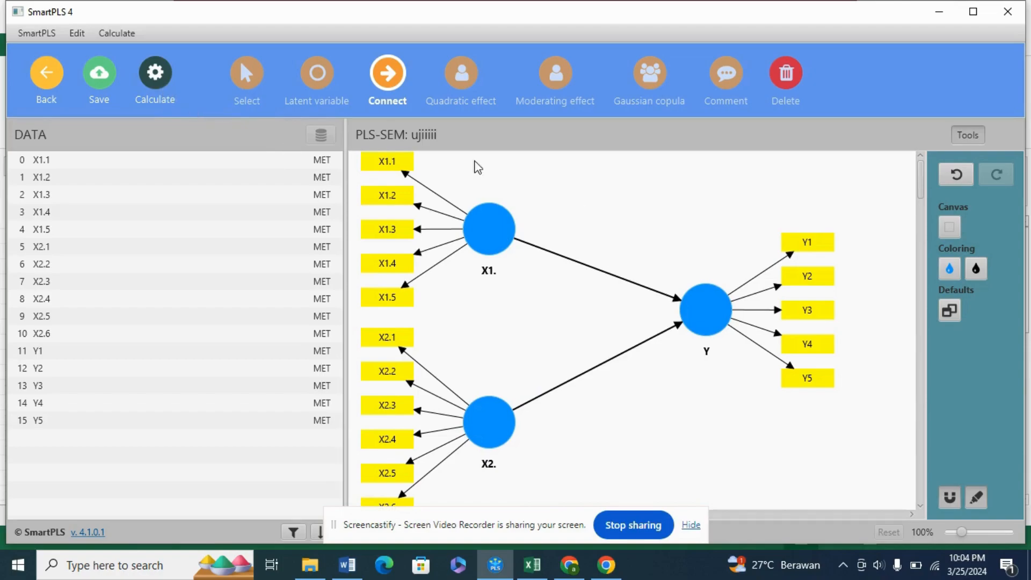
Calculate the model with the PLS-SEM algorithm, using the Path weighting scheme and standardized results, and open the report.
click(156, 92)
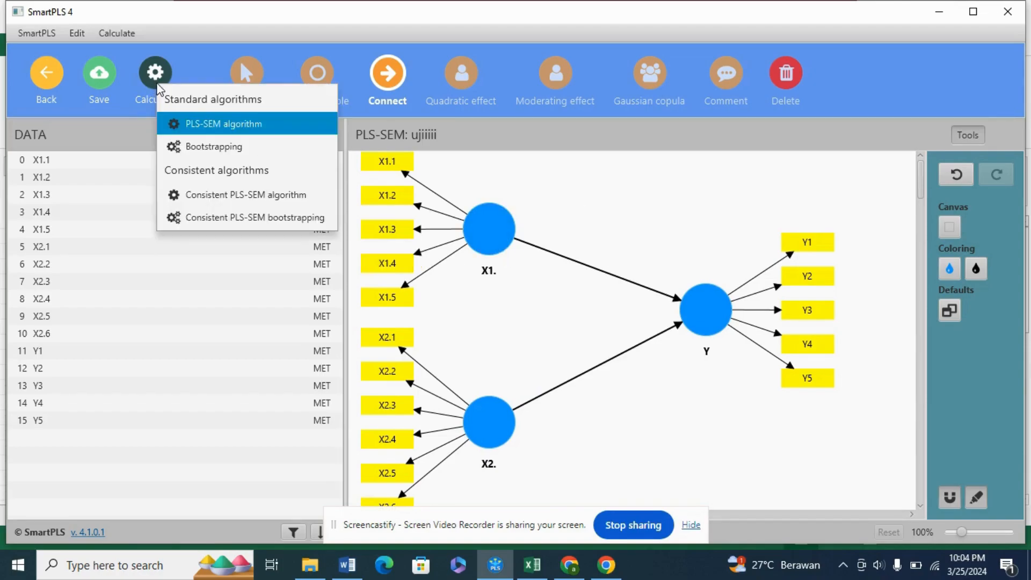
click(189, 125)
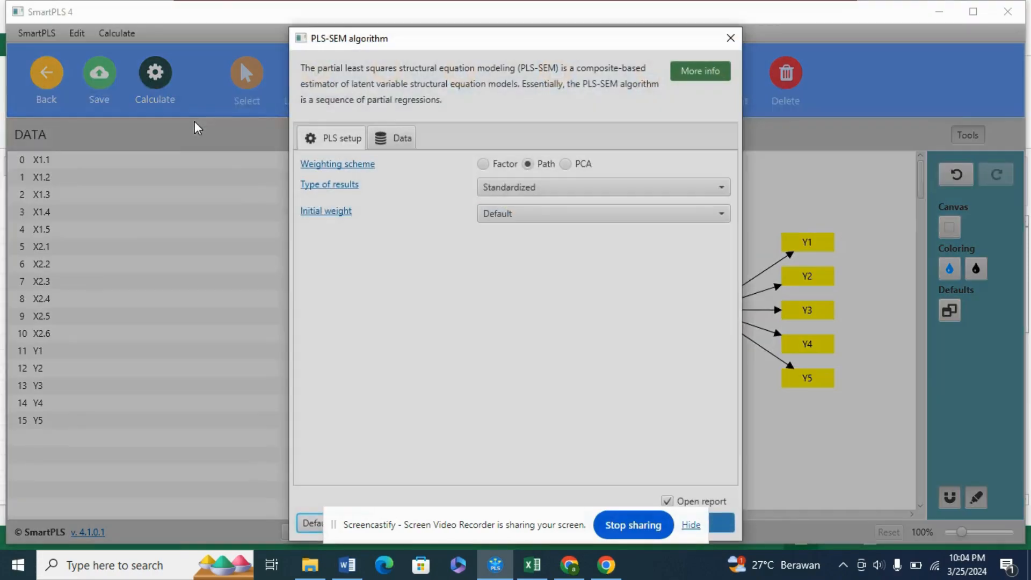
click(725, 522)
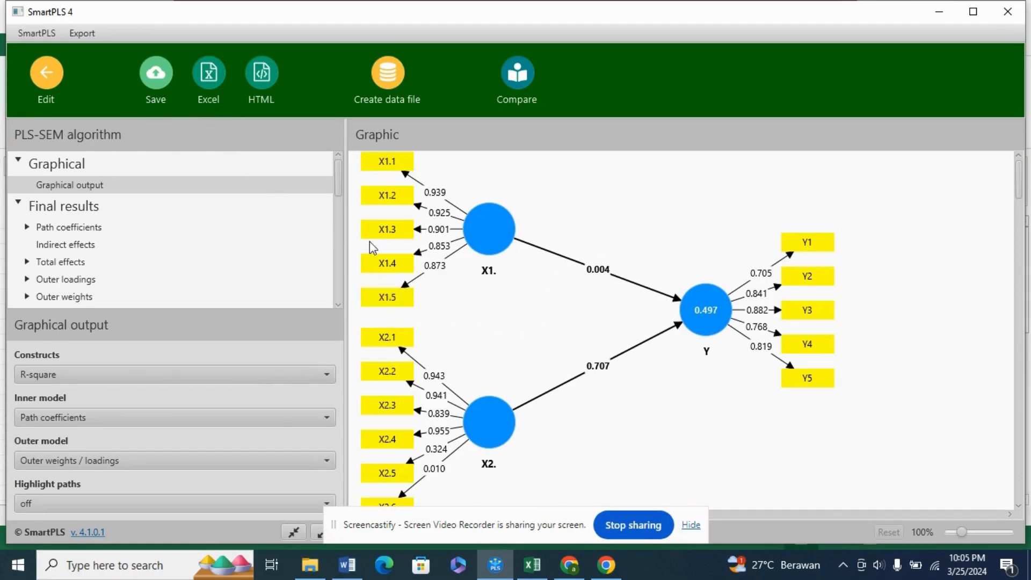
Examine the indicator loadings in the graphical output, especially X1.5, and locate the outer loadings among the final results.
scroll(340, 185, down, 2)
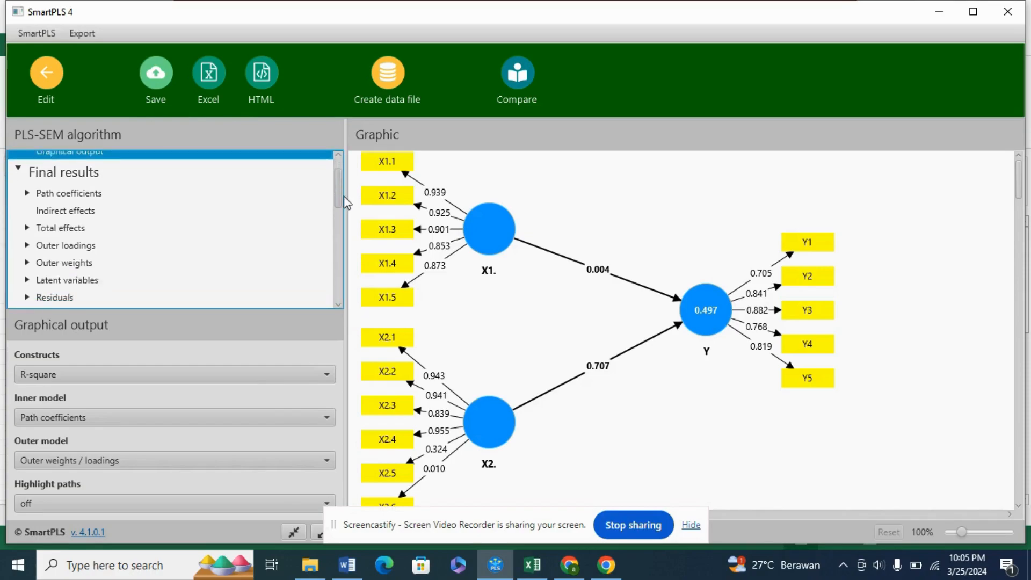
scroll(342, 189, up, 2)
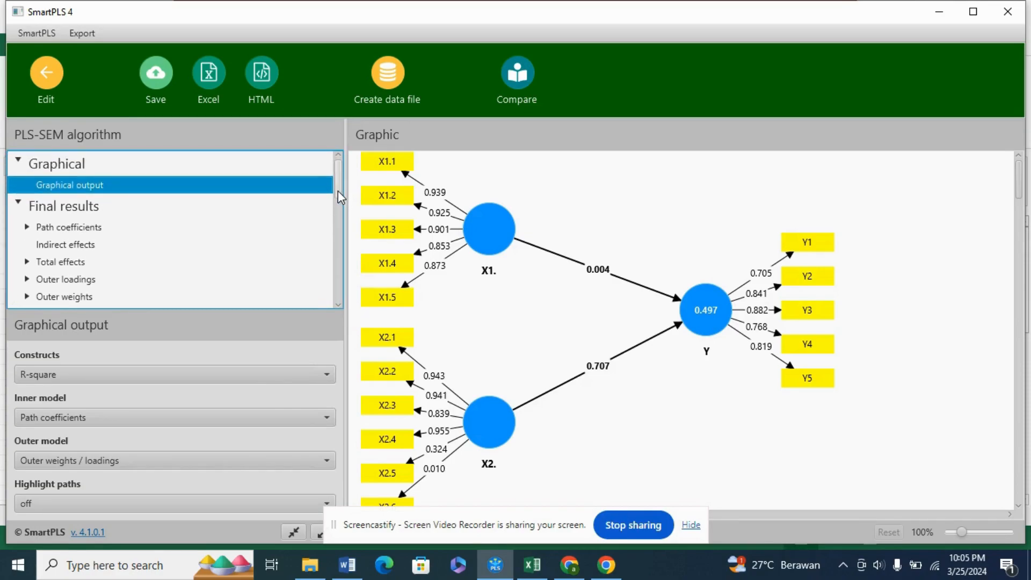
scroll(337, 191, down, 1)
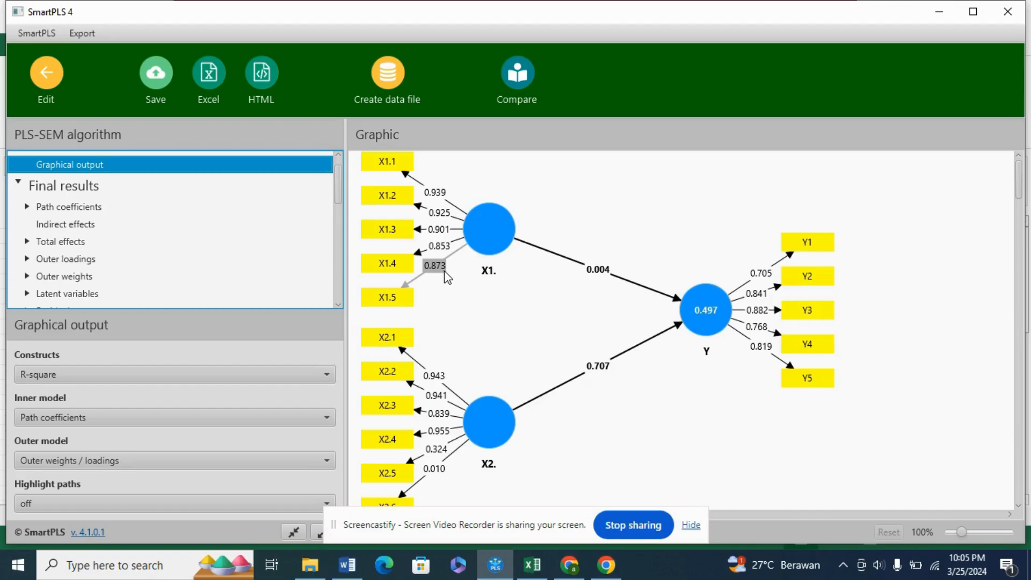
scroll(340, 196, down, 1)
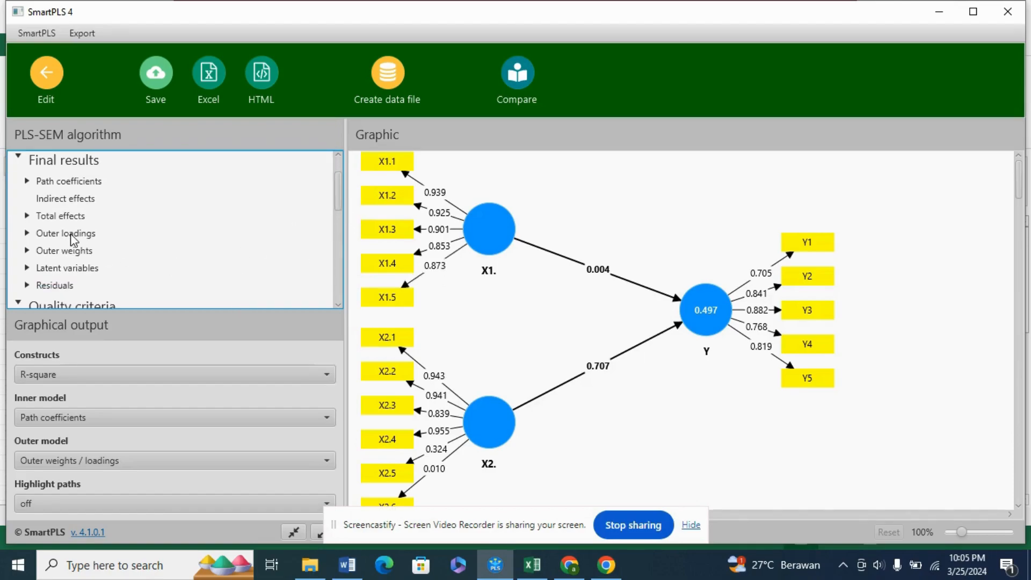
Open the outer loadings matrix in the final results and check the loading of indicator X2.5 on X2.
click(43, 236)
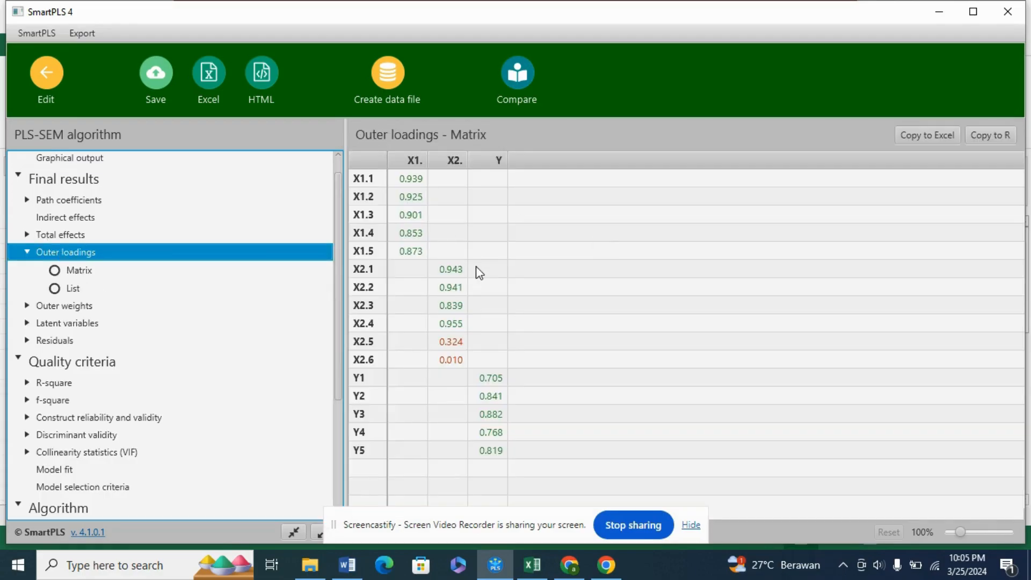
click(420, 257)
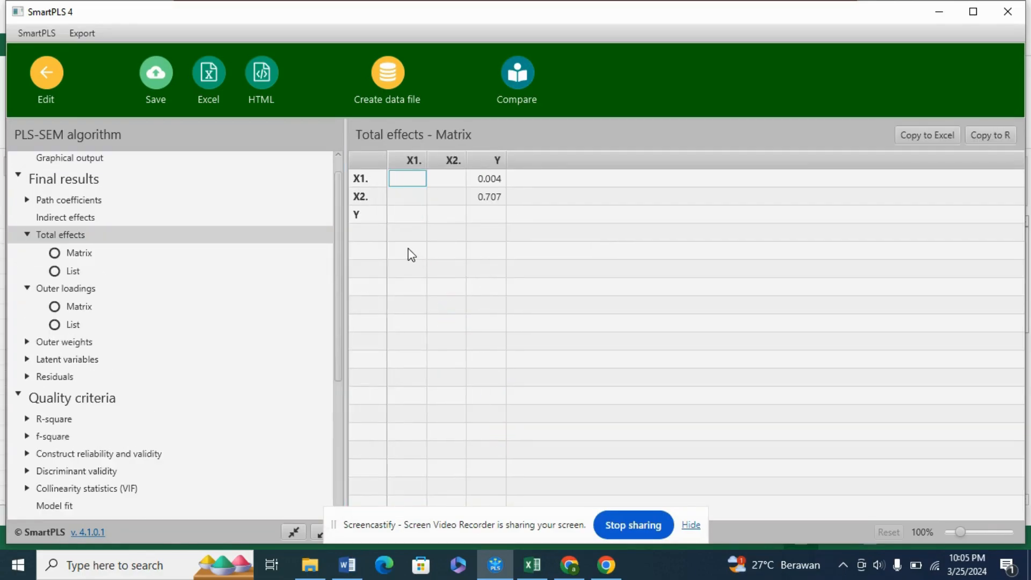
click(55, 311)
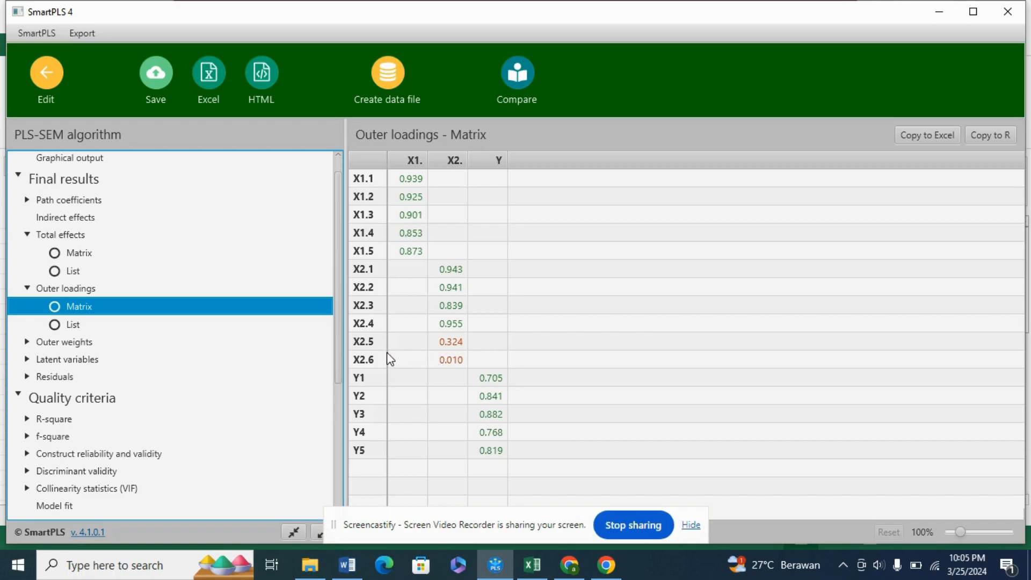
click(410, 346)
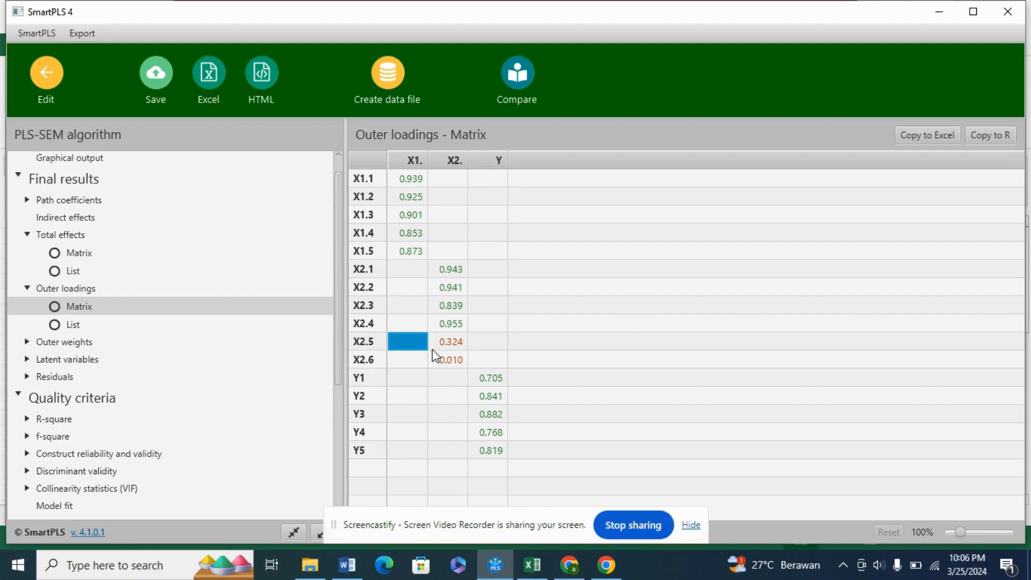
click(452, 347)
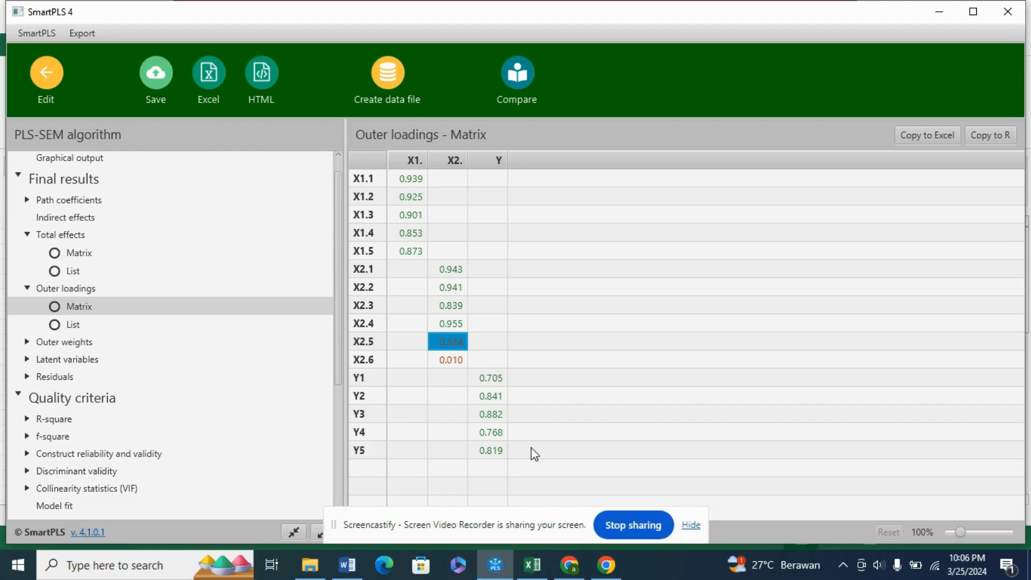
Switch to the DATA workbook in Excel and inspect the X1.5 response values from row 2 downward.
click(534, 566)
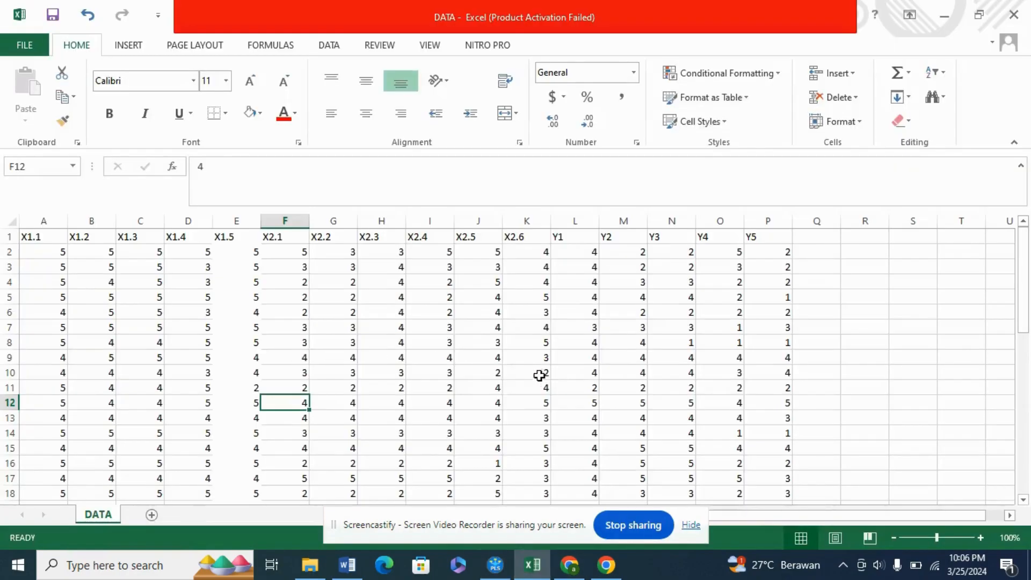
click(252, 270)
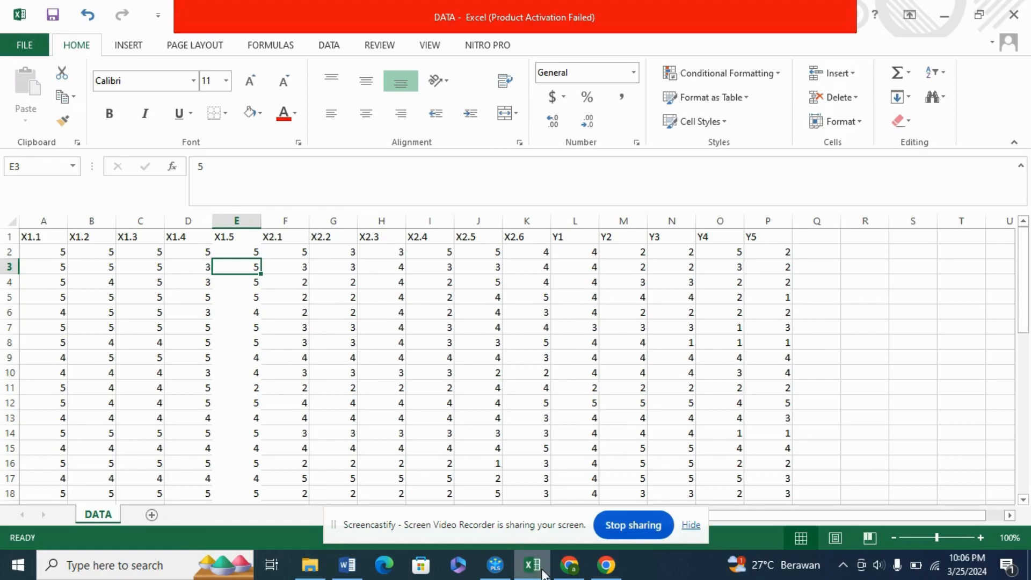
drag(249, 247, 242, 498)
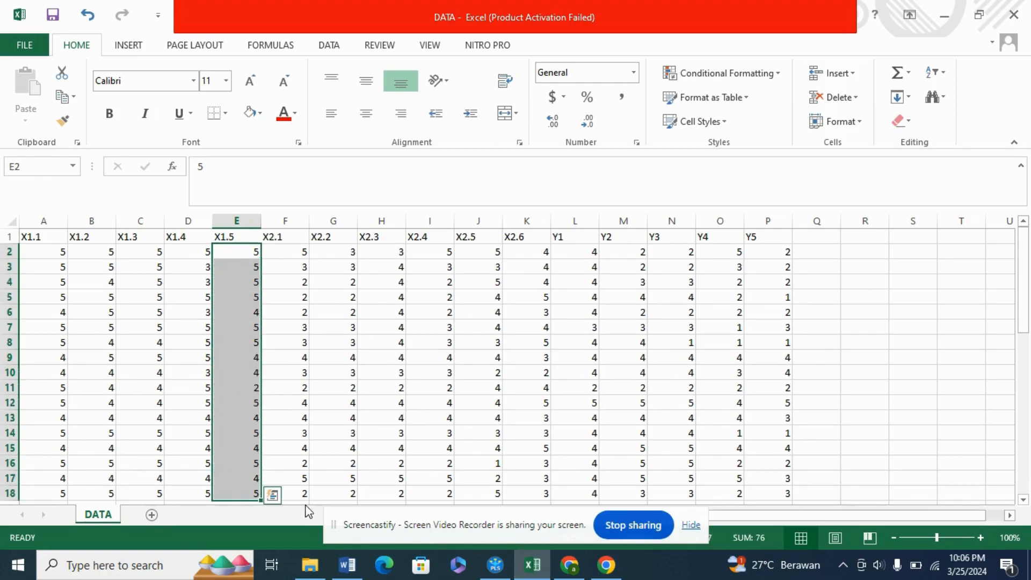
Return to SmartPLS and review the outer loadings of indicators X1.1 to X1.5 in the matrix.
click(496, 565)
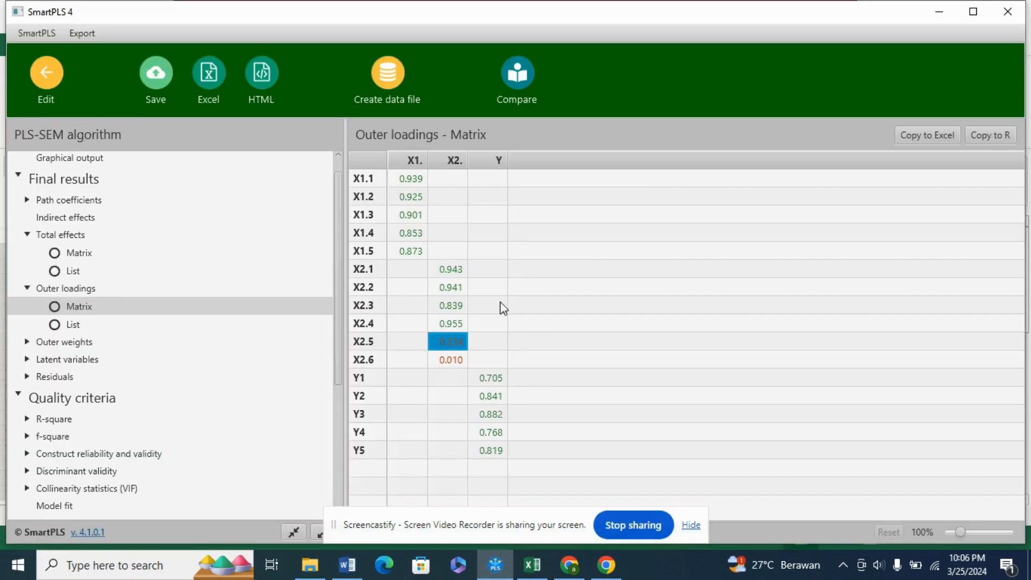
click(407, 230)
click(410, 178)
click(408, 197)
click(417, 214)
click(412, 233)
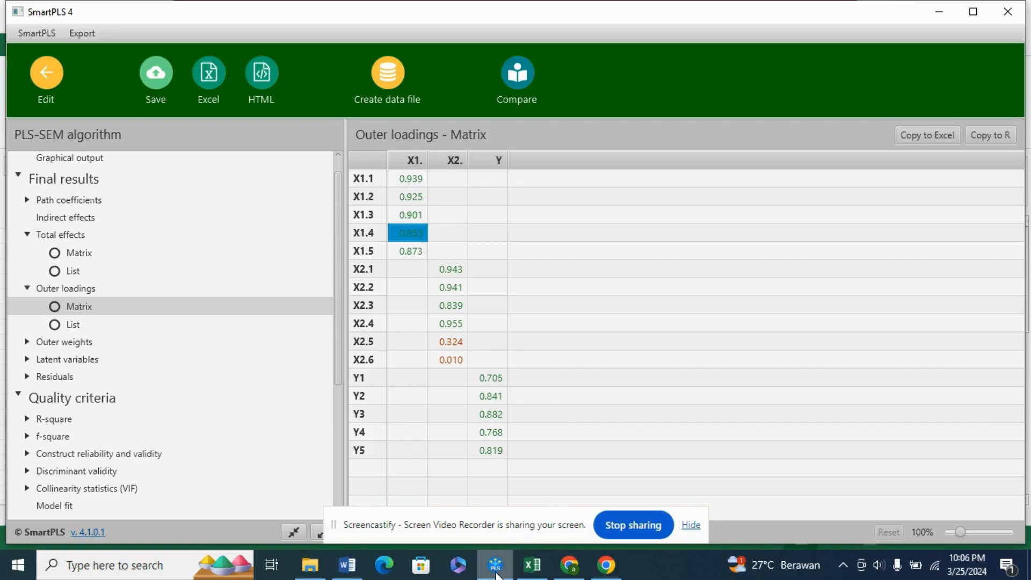
mouse_move(492, 567)
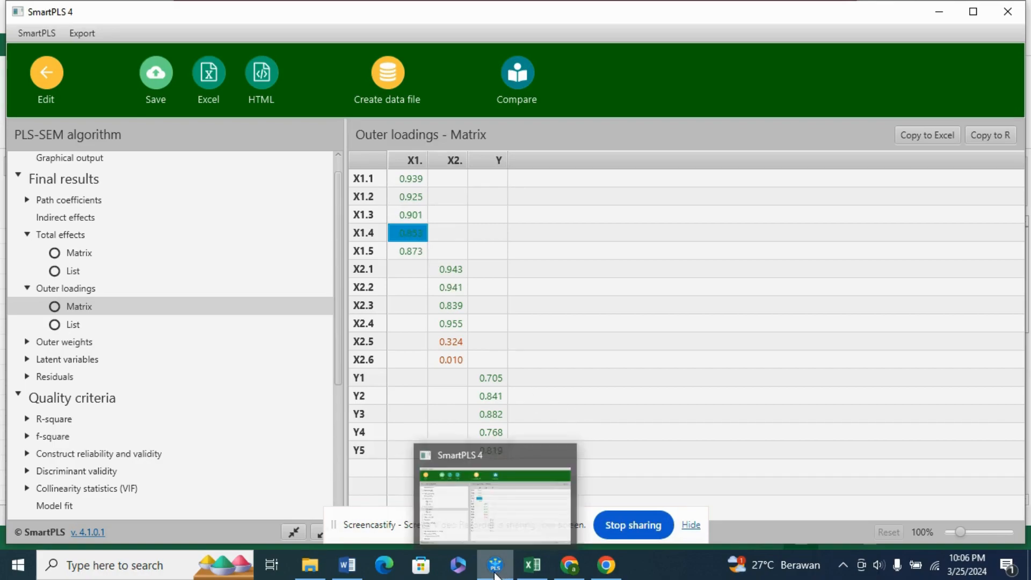
click(412, 252)
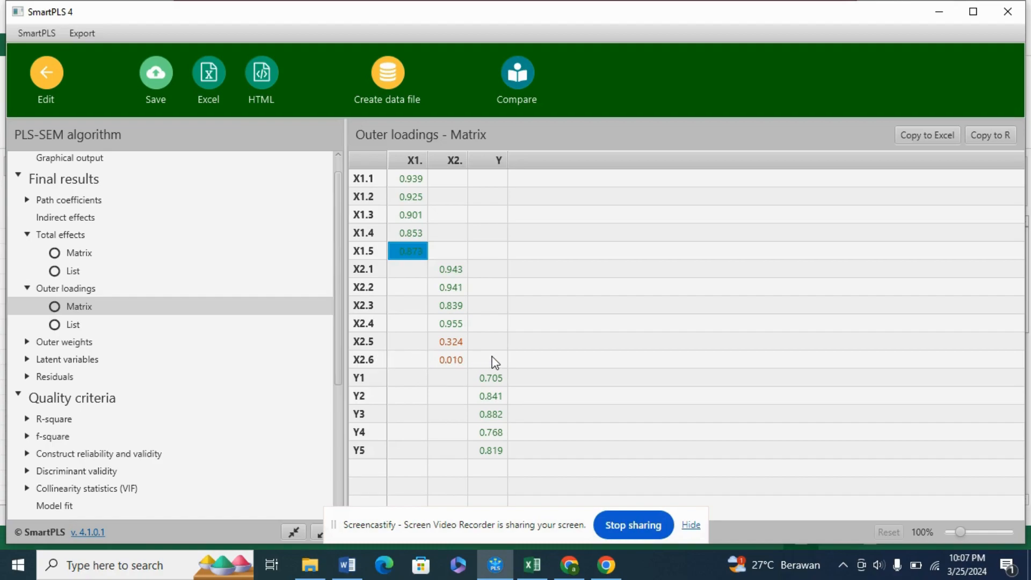
Check the outer loadings of indicators X2.5 and X2.6 on X2. in the matrix.
click(411, 344)
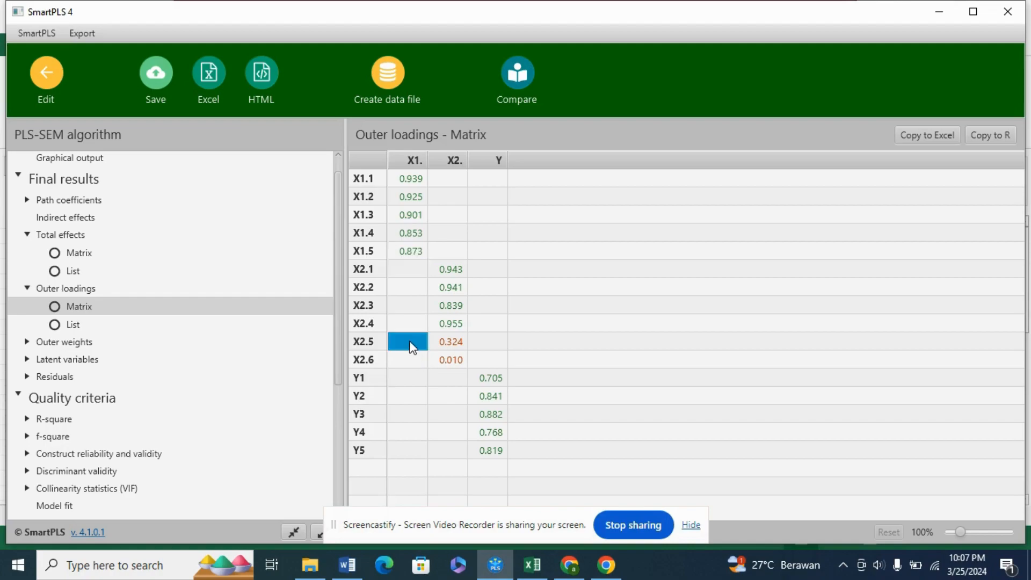
click(457, 348)
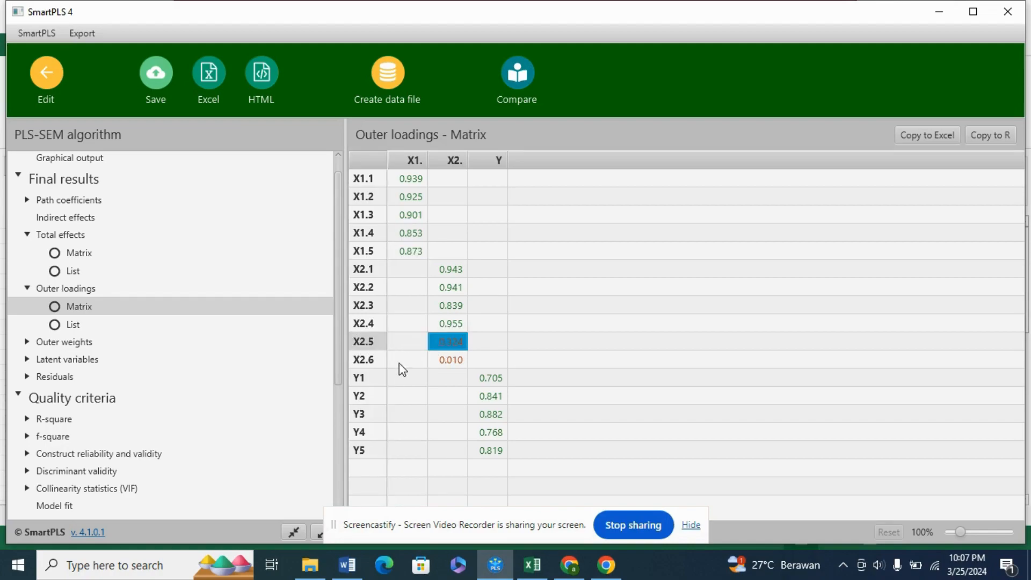
click(363, 366)
click(454, 364)
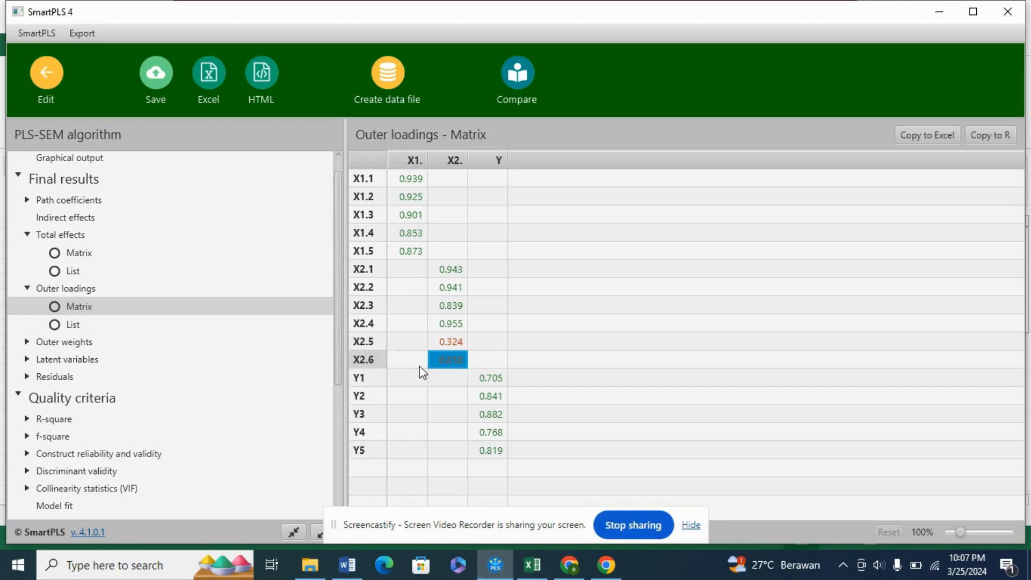
Switch to the Excel DATA sheet and select the X2.5 and X2.6 columns to inspect their responses.
click(533, 565)
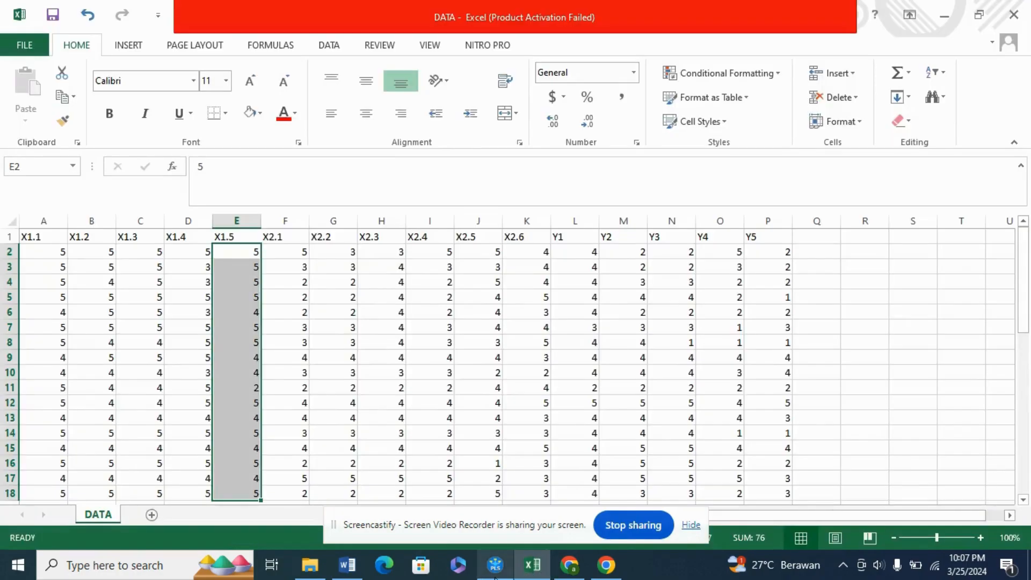
click(495, 573)
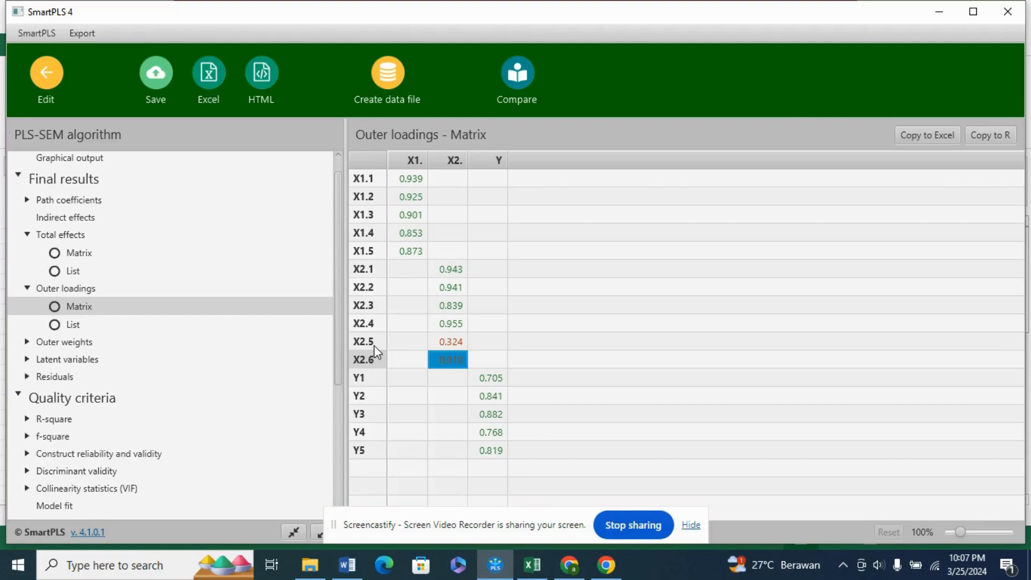
click(532, 565)
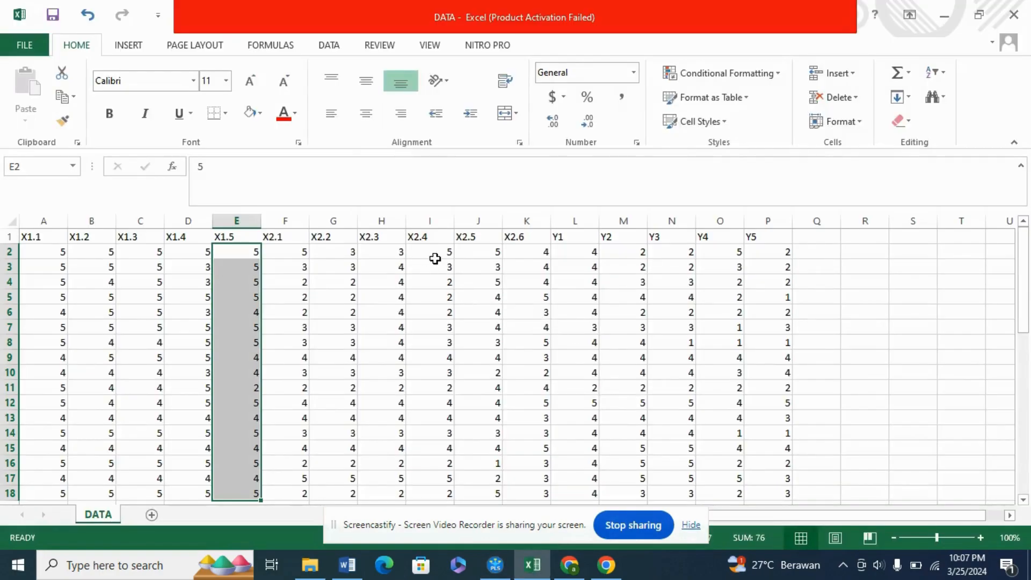
click(471, 237)
drag(488, 219, 543, 401)
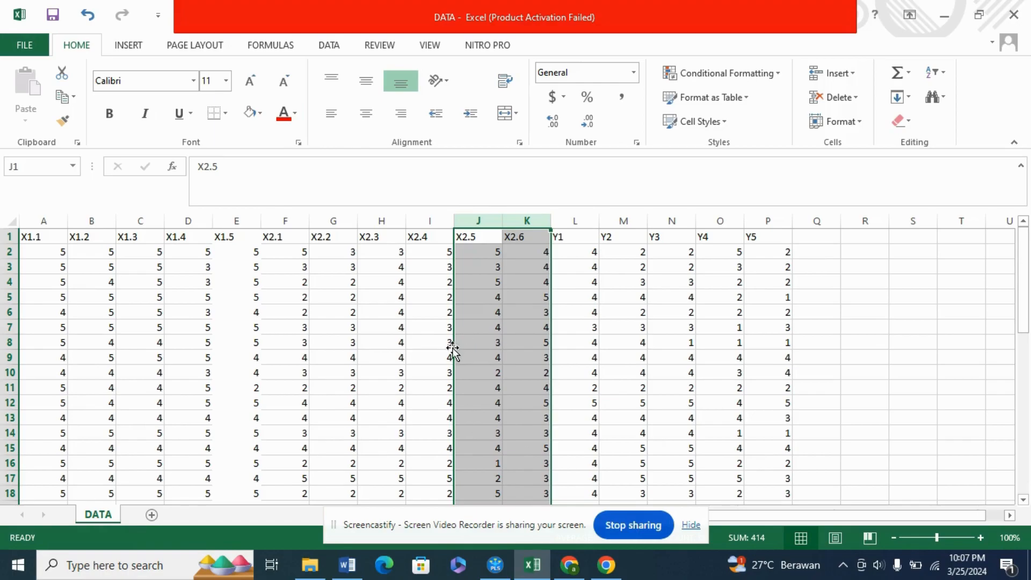
click(513, 372)
click(493, 253)
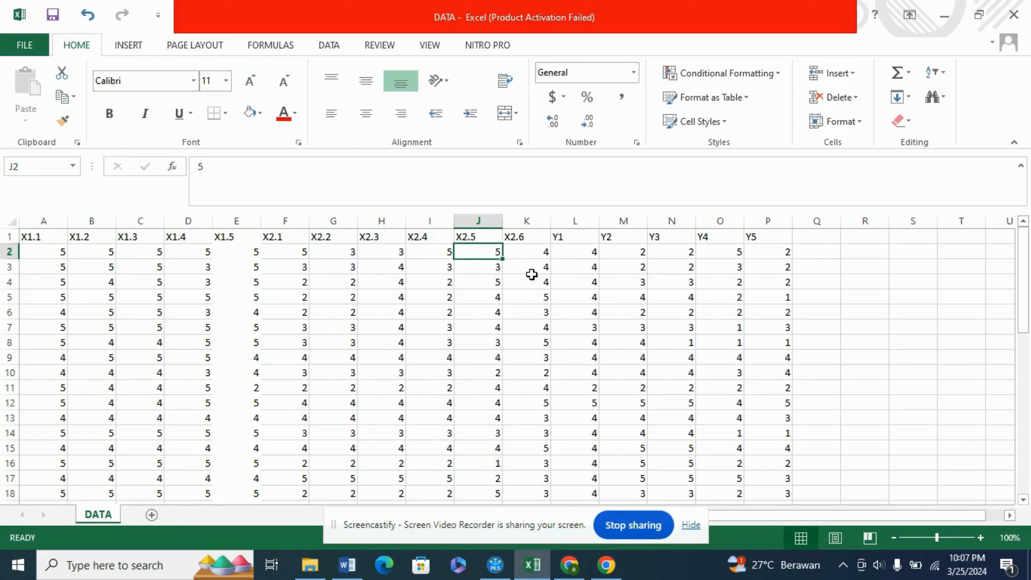
drag(497, 239, 543, 505)
drag(543, 433, 541, 449)
scroll(538, 433, up, 10)
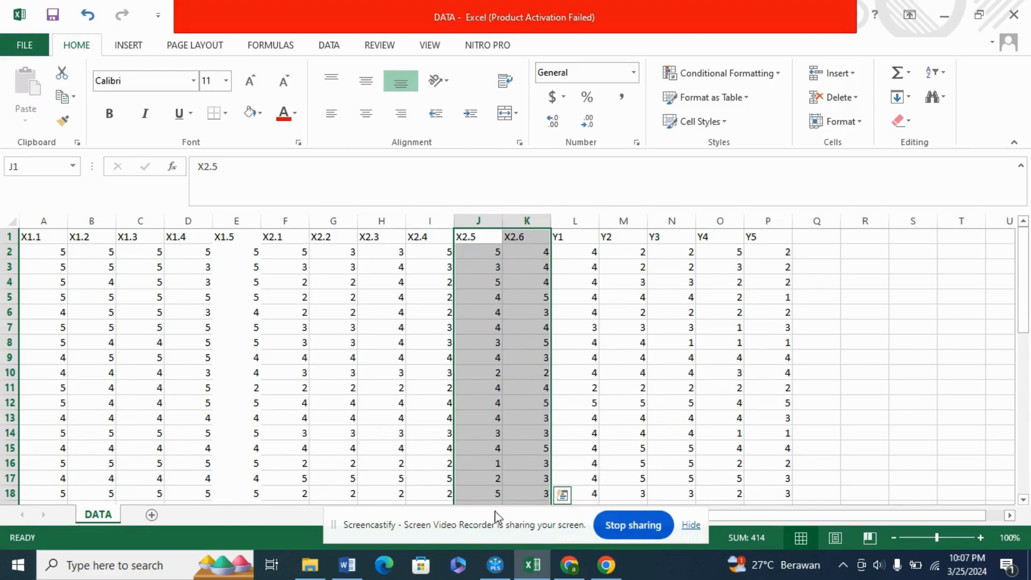
Consult the Hair et al. (2019) loading factor threshold in the Word validity notes, and return to the SmartPLS outer loadings matrix.
click(346, 565)
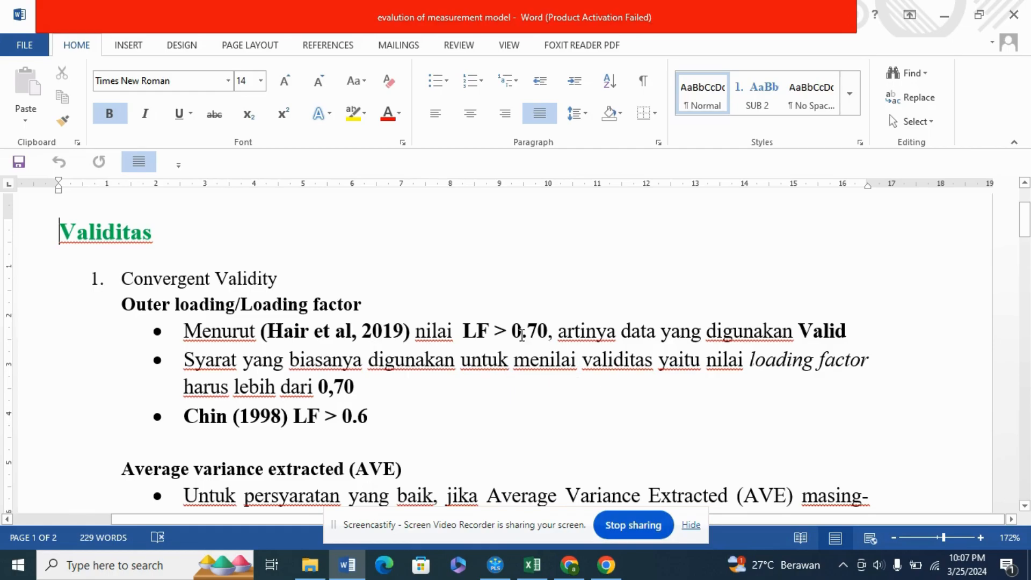
drag(512, 334, 548, 334)
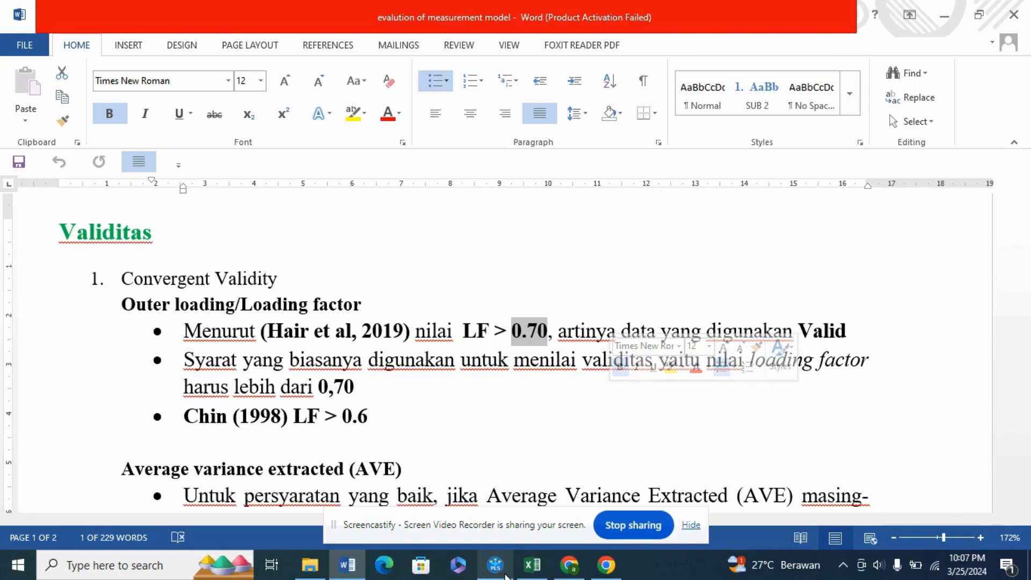
click(495, 565)
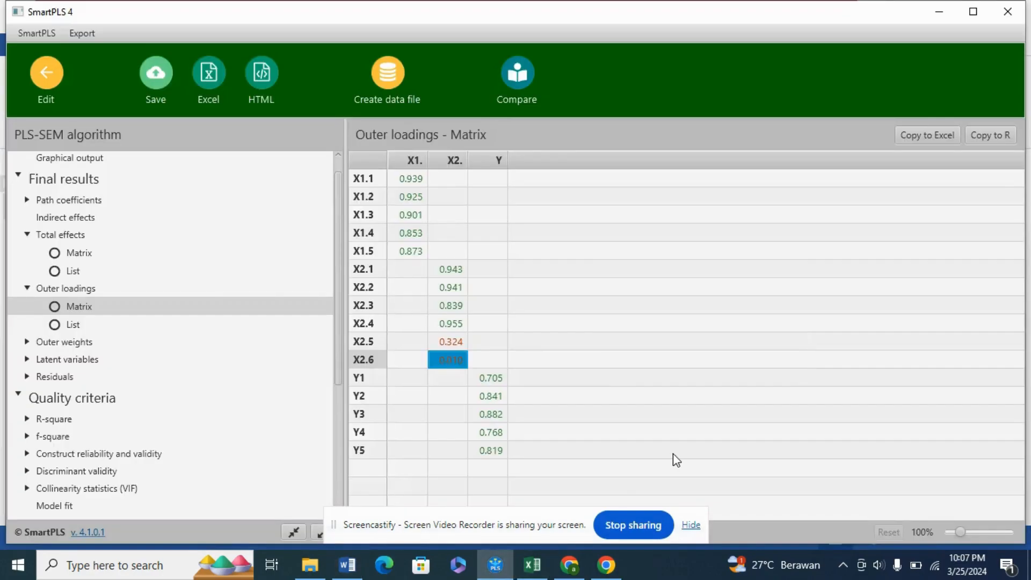